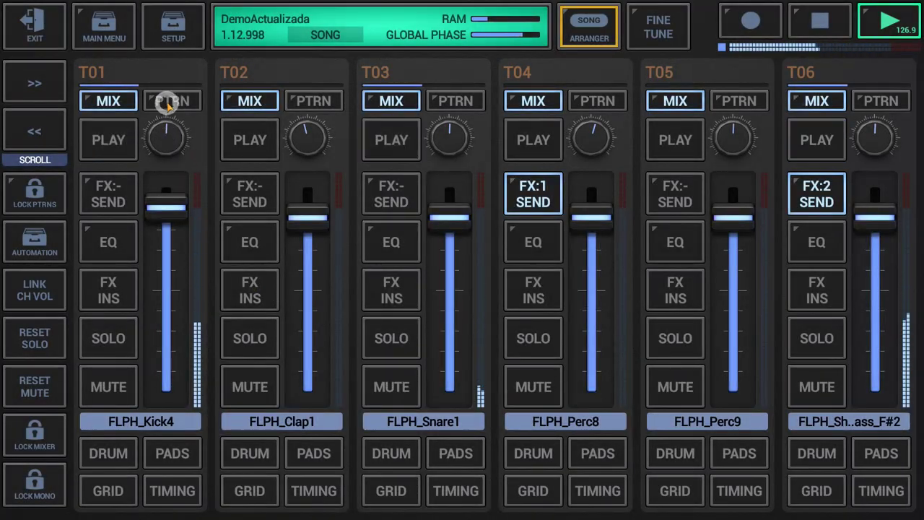
# Step: Switch track T01 to its pattern view and back to the mix view, and look at the tempo, send FX and master channels
pyautogui.click(167, 104)
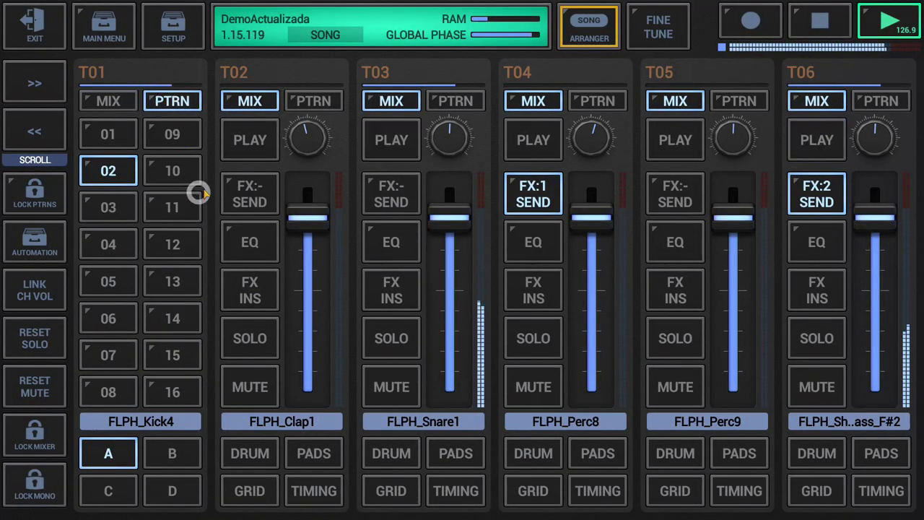
pyautogui.click(117, 100)
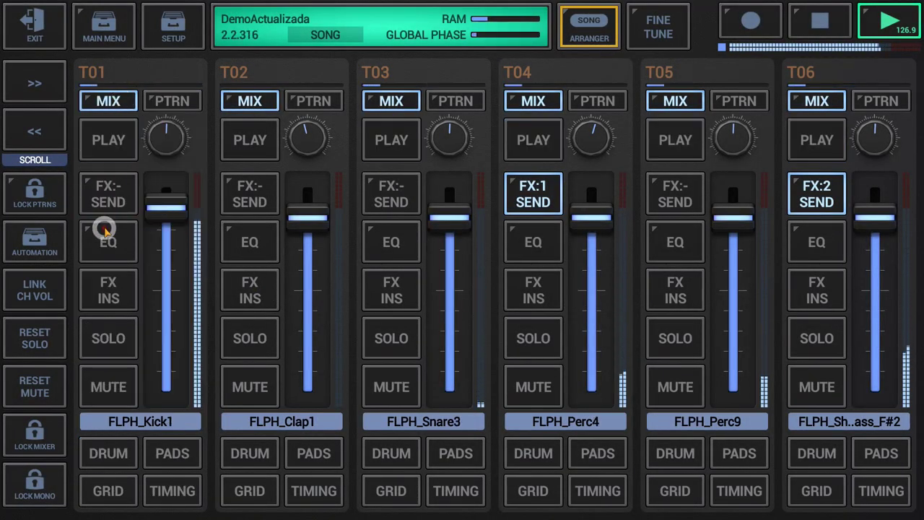
pyautogui.click(32, 127)
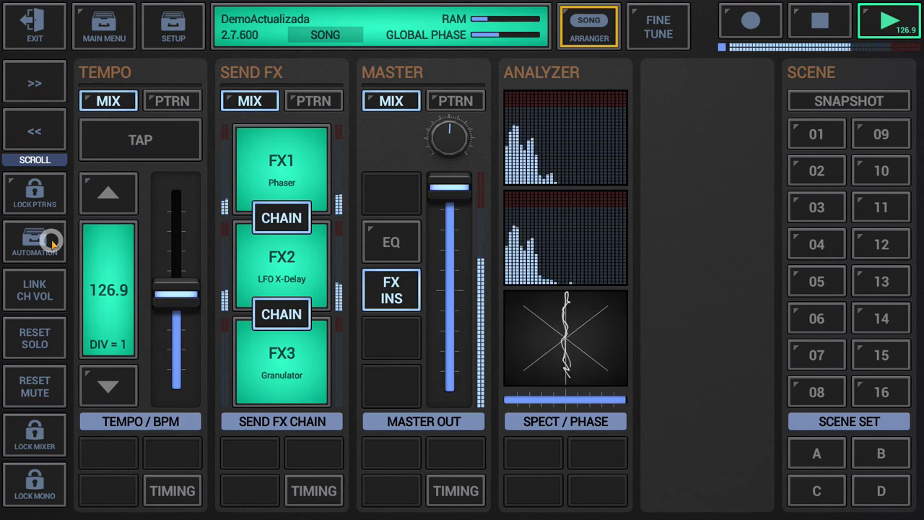
# Step: Return to track T01's pattern view and cue patterns 01 and 10 while the song plays
pyautogui.moveTo(639, 269); pyautogui.dragTo(93, 133)
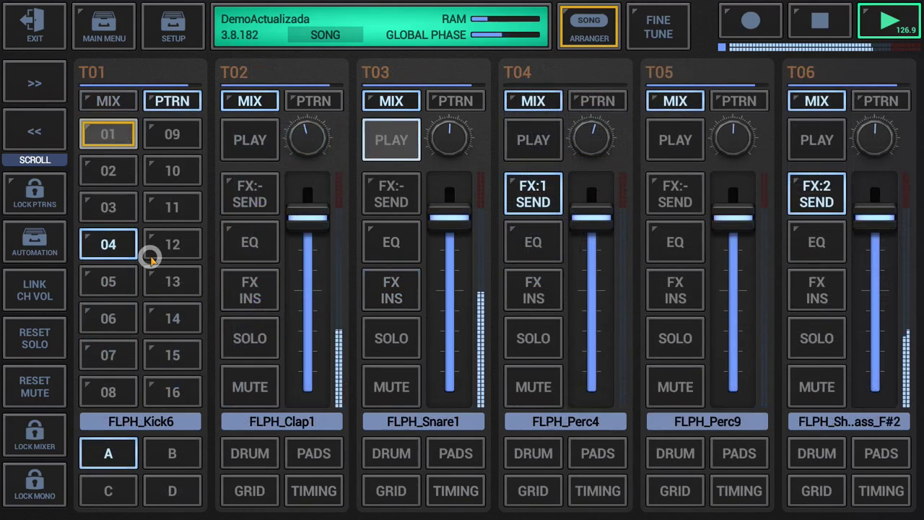
pyautogui.click(180, 172)
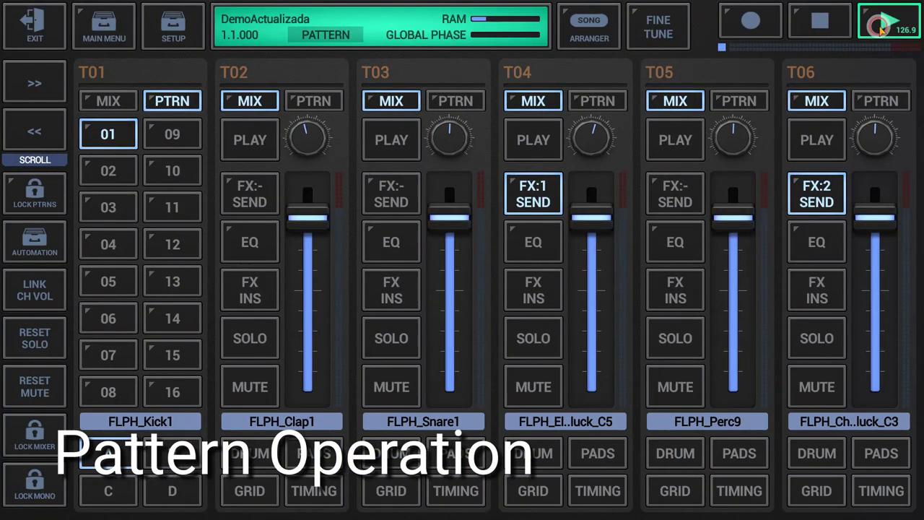
# Step: Start playback in pattern mode and launch scene 01 from the scene channel
pyautogui.click(879, 27)
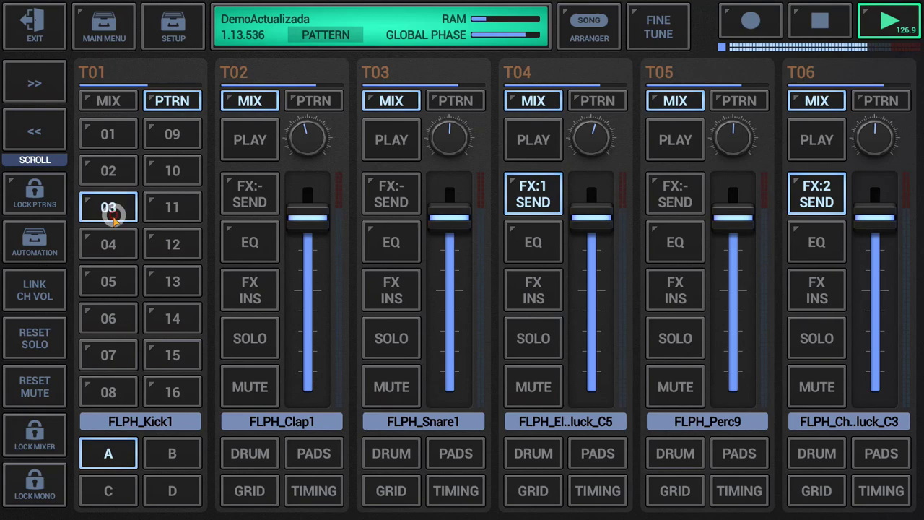
pyautogui.click(35, 124)
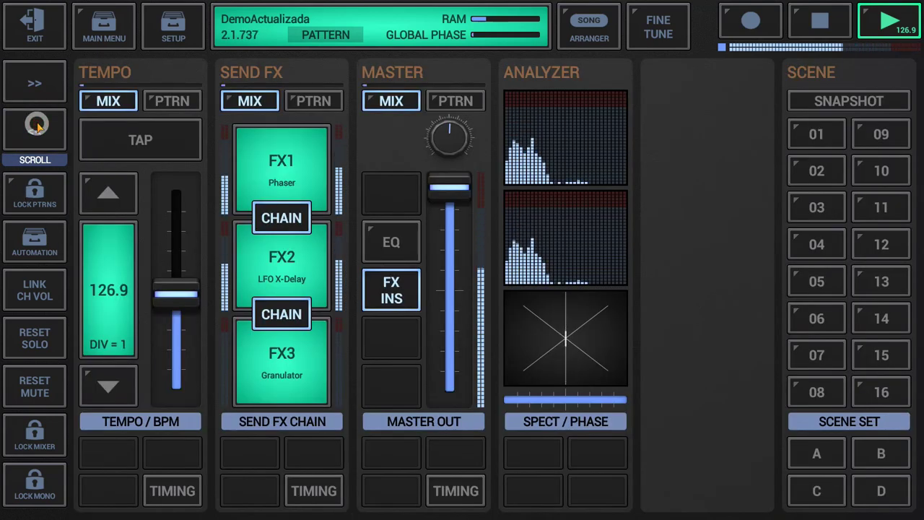
pyautogui.click(824, 134)
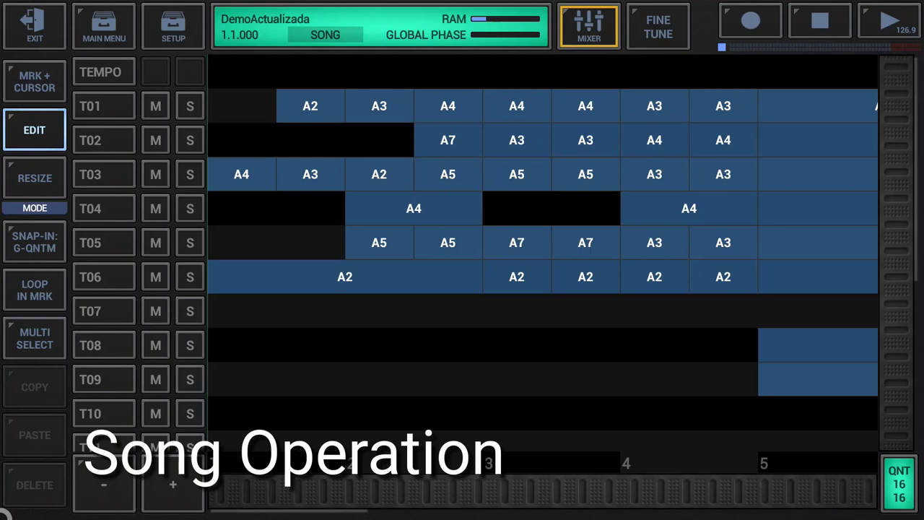
# Step: Play the song and add pattern A2 as song events on T07 at bar 1, T08 at bar 2 and T10 at bar 3
pyautogui.click(889, 22)
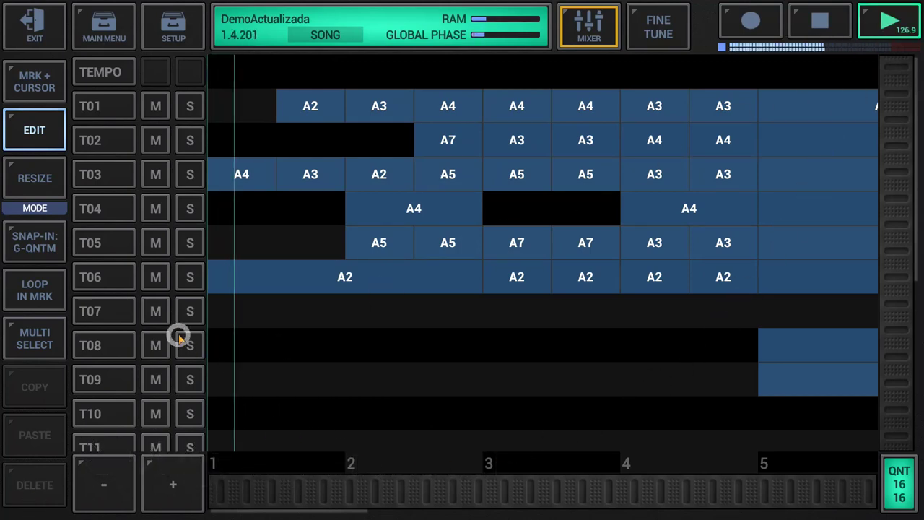
pyautogui.click(226, 319)
pyautogui.click(377, 204)
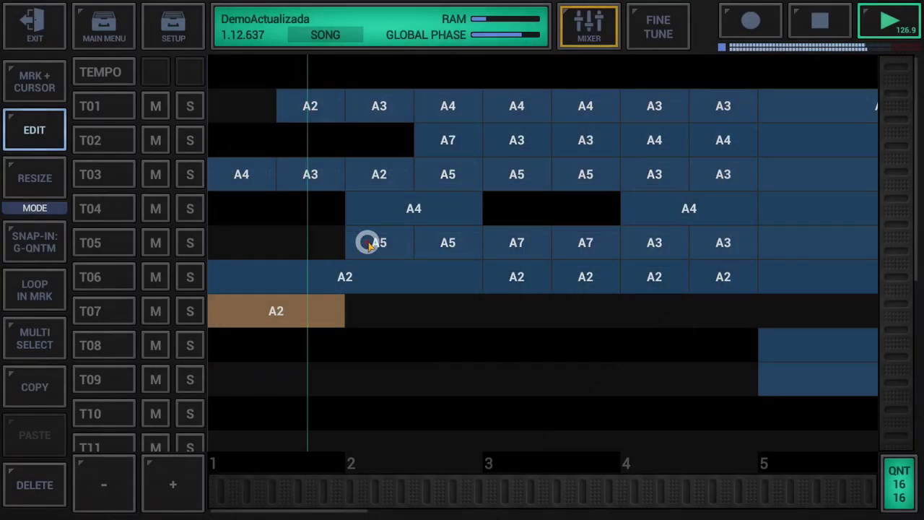
pyautogui.click(376, 344)
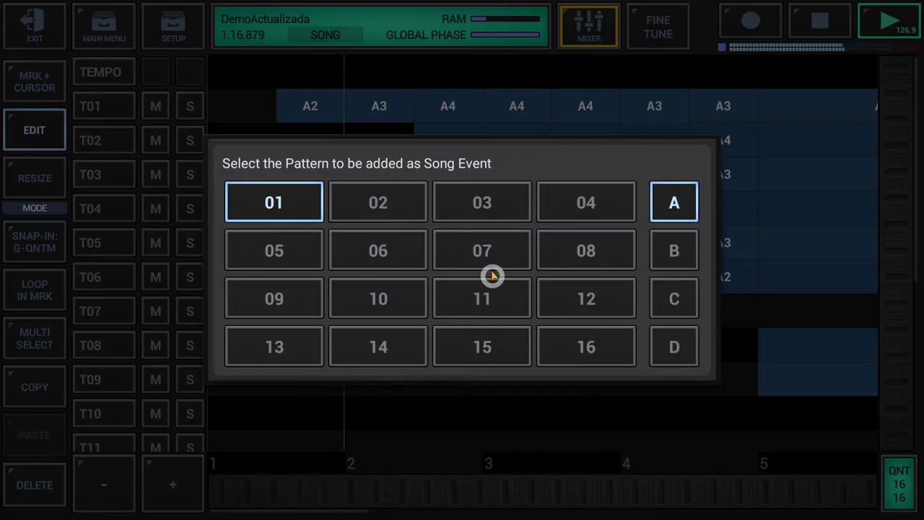
pyautogui.click(412, 211)
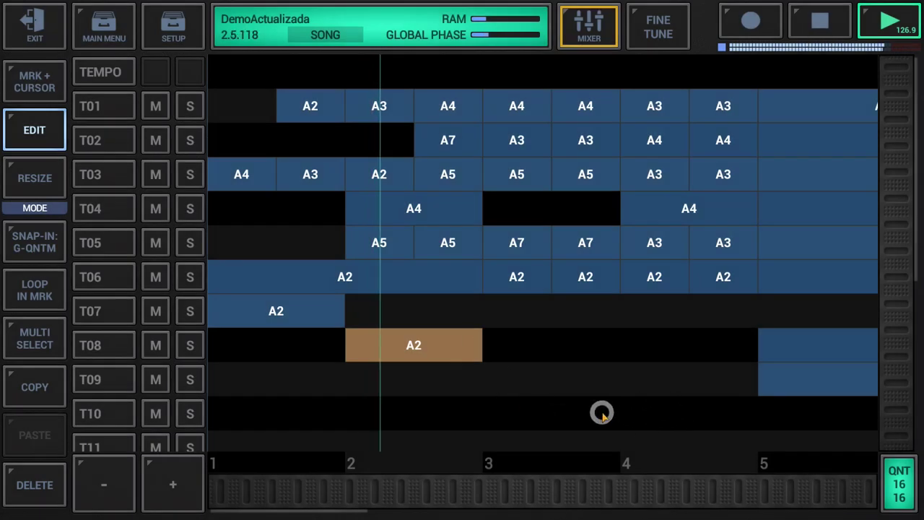
pyautogui.click(545, 412)
pyautogui.click(406, 204)
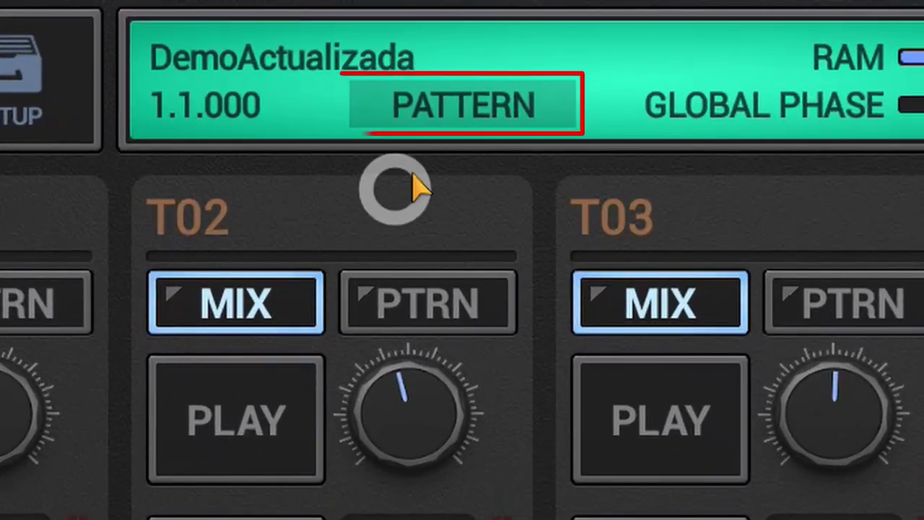
# Step: Toggle between pattern and song mode from the mixer and from the song arranger, ending back in the mixer
pyautogui.click(474, 117)
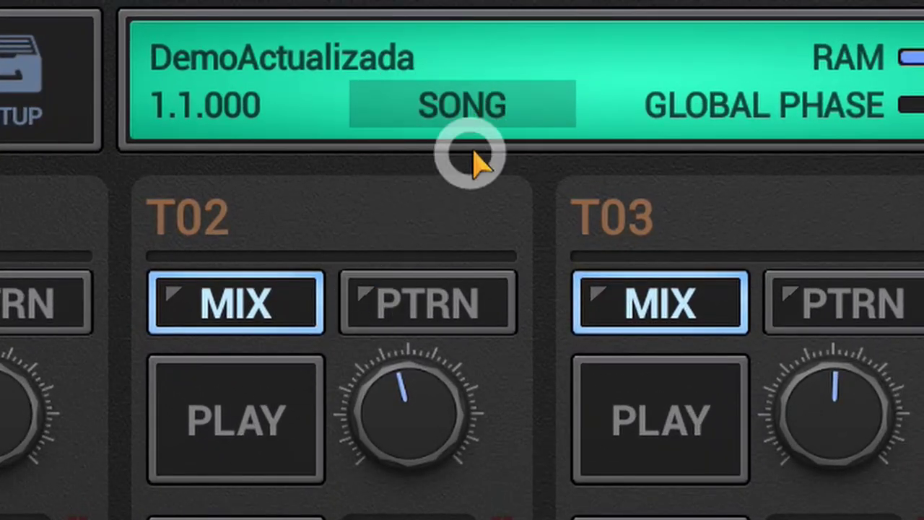
pyautogui.click(495, 113)
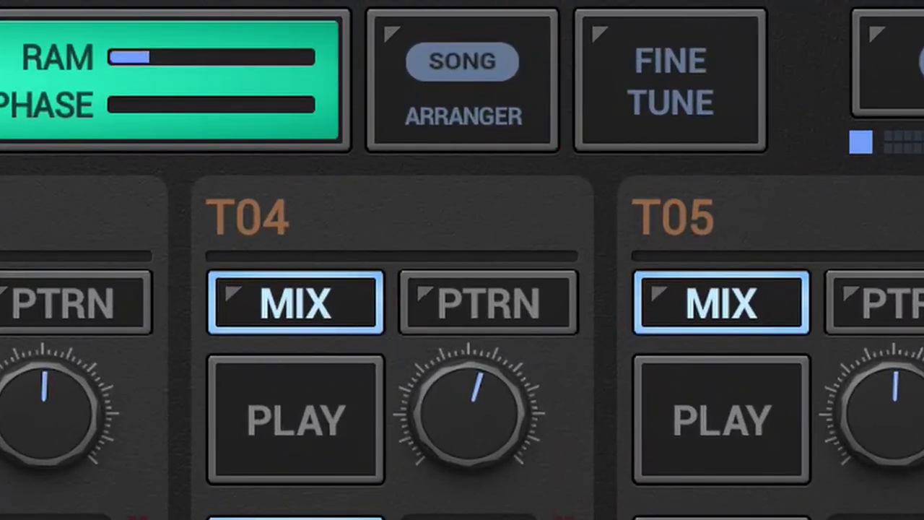
pyautogui.click(497, 71)
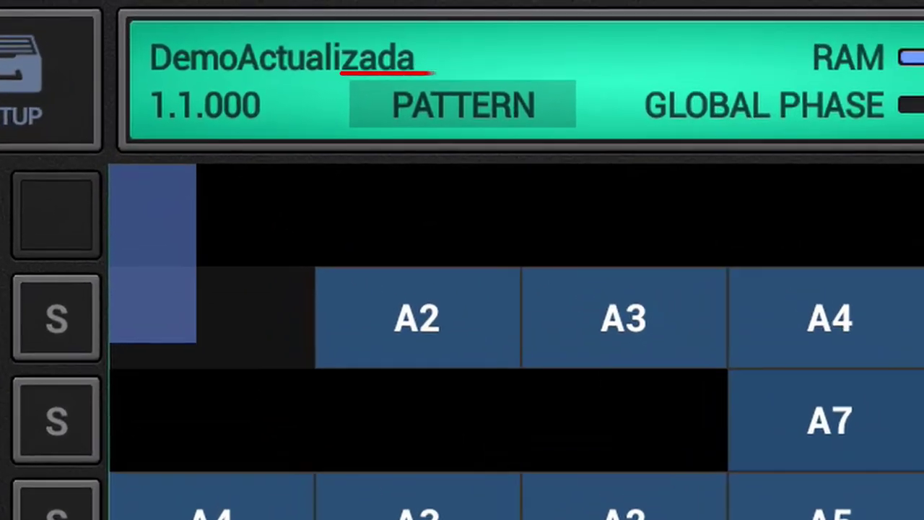
pyautogui.click(470, 103)
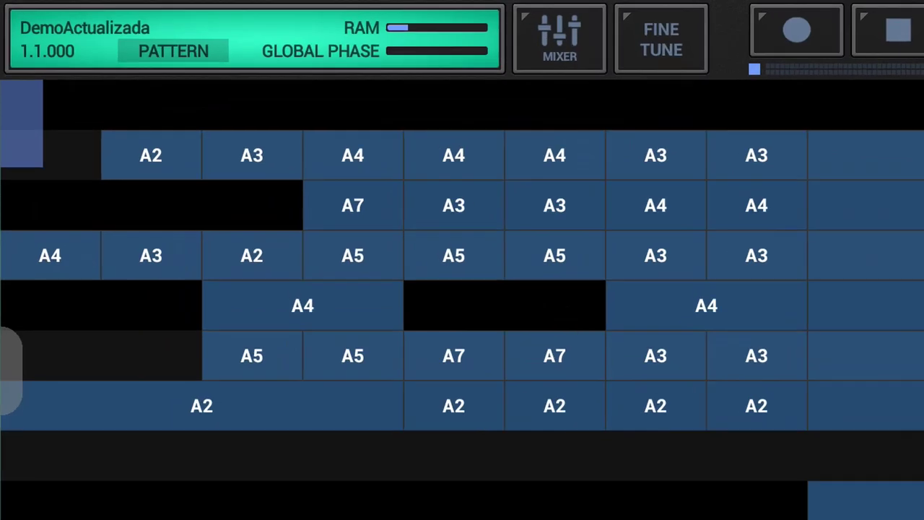
pyautogui.click(547, 41)
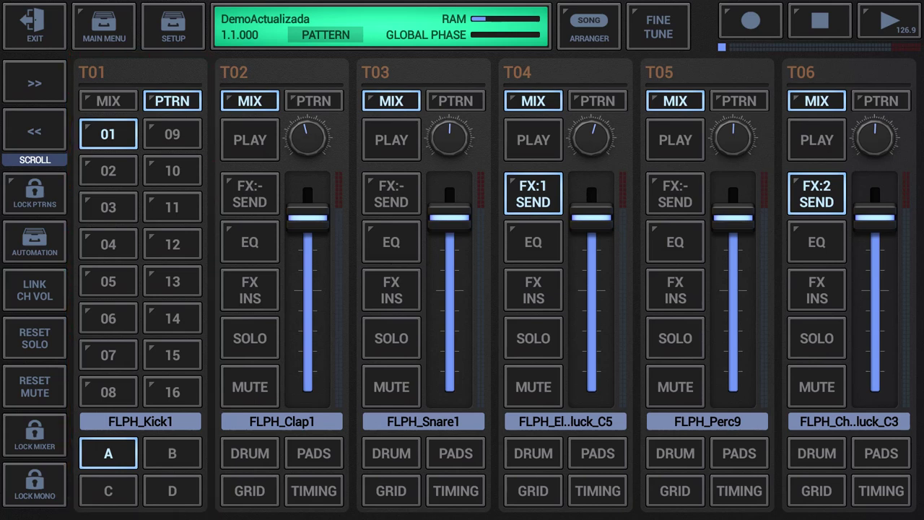
# Step: Start pattern playback and cue patterns 03, 01 and 02 in turn on track T01
pyautogui.click(895, 26)
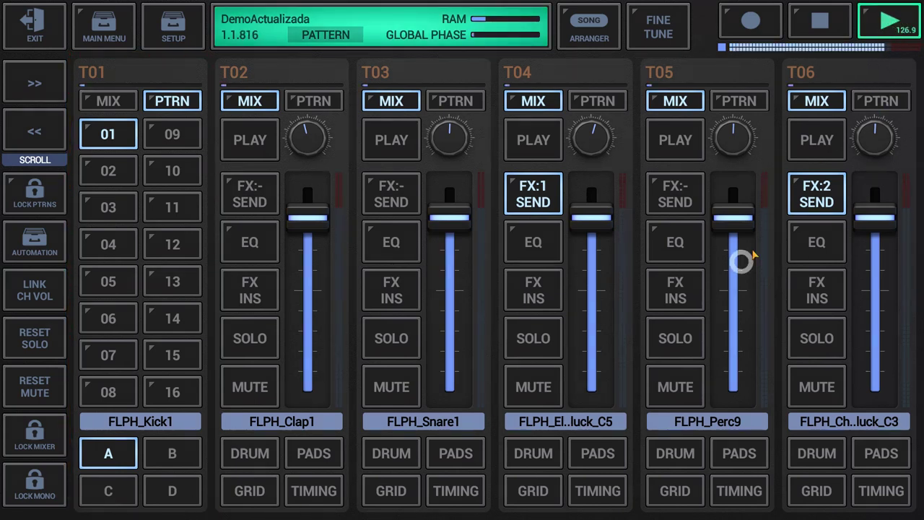
pyautogui.click(116, 208)
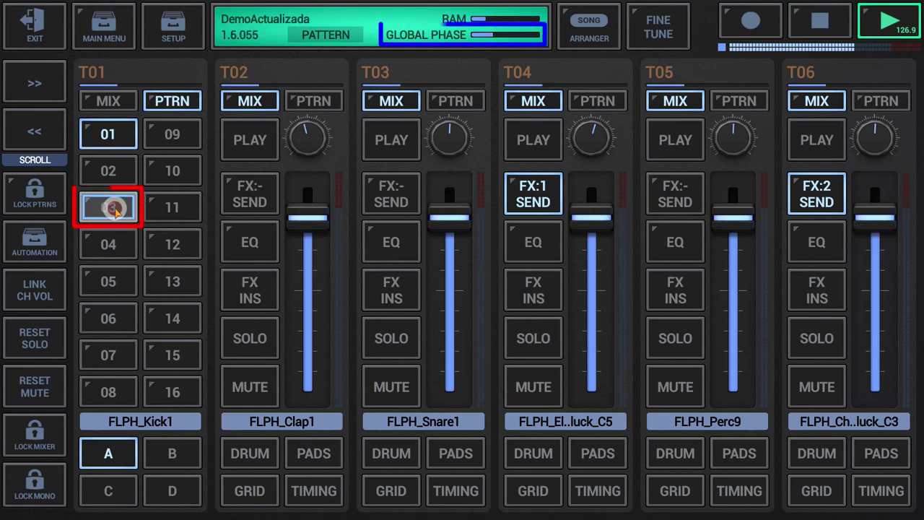
pyautogui.click(109, 136)
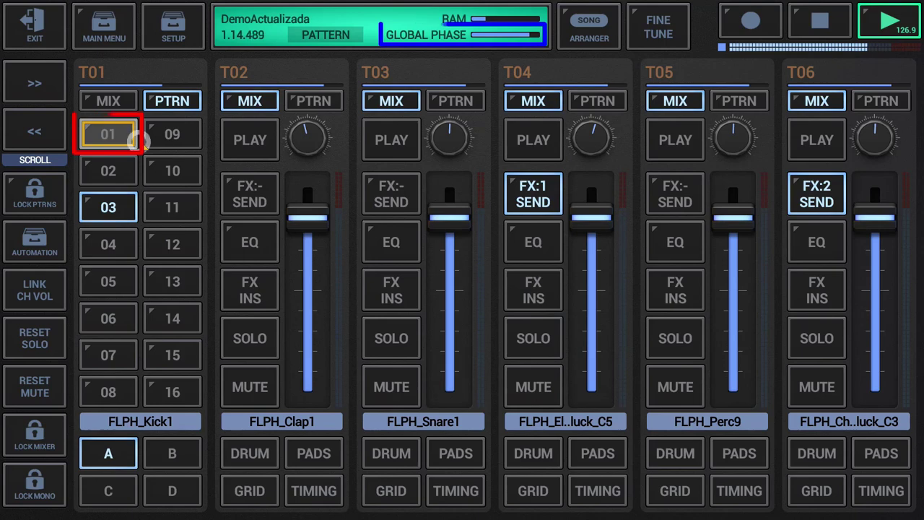
pyautogui.moveTo(116, 185); pyautogui.dragTo(114, 171)
# Step: Cue scene 04 and scene 02 during playback
pyautogui.click(817, 244)
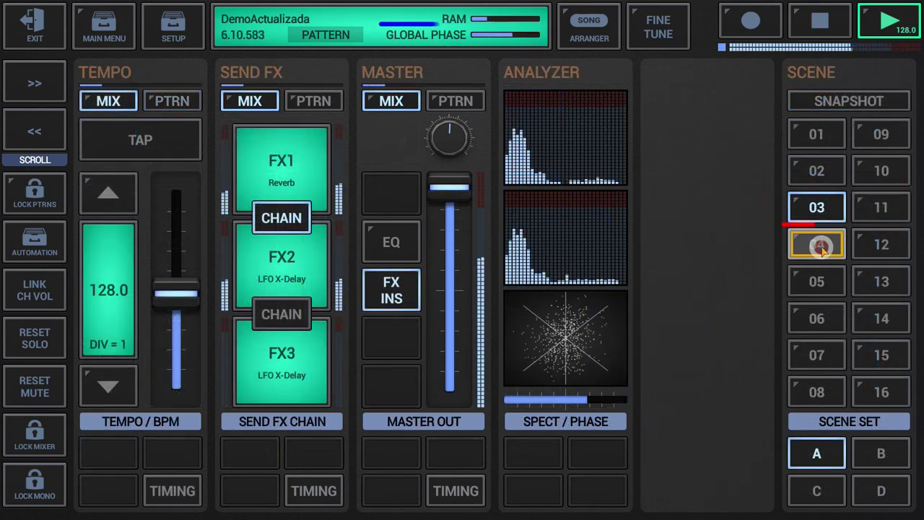
pyautogui.click(819, 167)
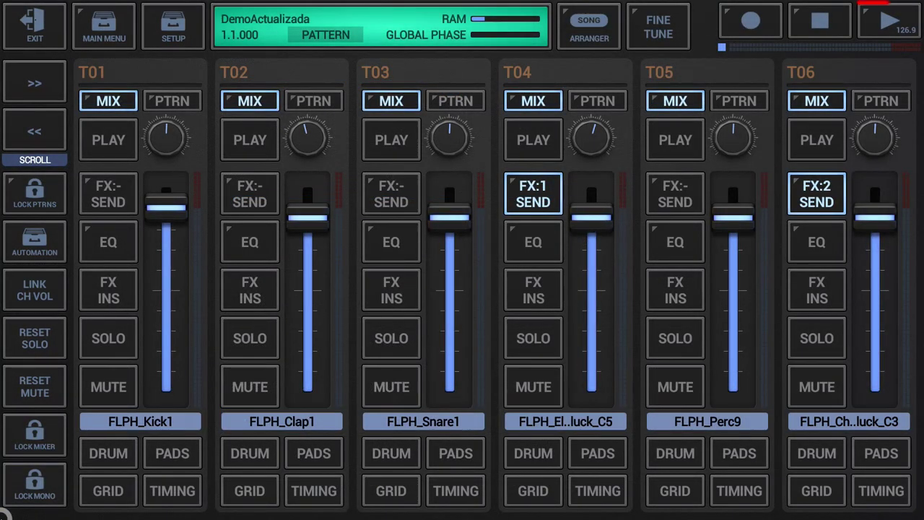
# Step: Open the tempo and Ableton Link settings and examine the Global Quantum setting
pyautogui.click(876, 31)
pyautogui.click(875, 30)
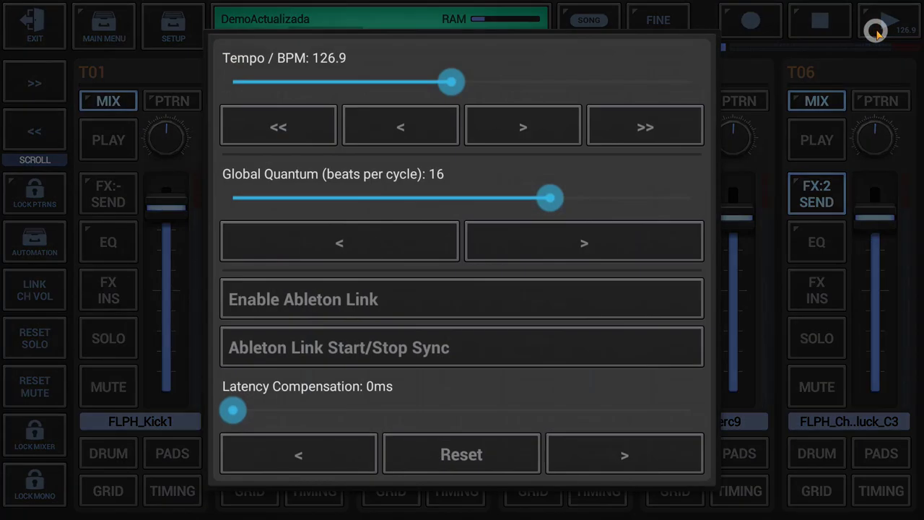
pyautogui.moveTo(548, 198); pyautogui.dragTo(547, 224)
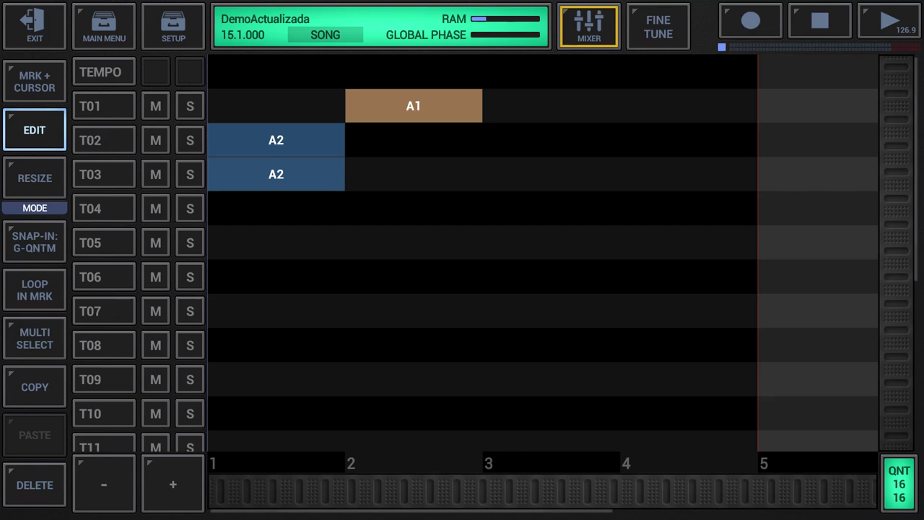
# Step: Turn on Global Quantum snap-in and resize T01's A1 event to end at bar 4 and T02's A2 event to end at bar 3
pyautogui.click(34, 245)
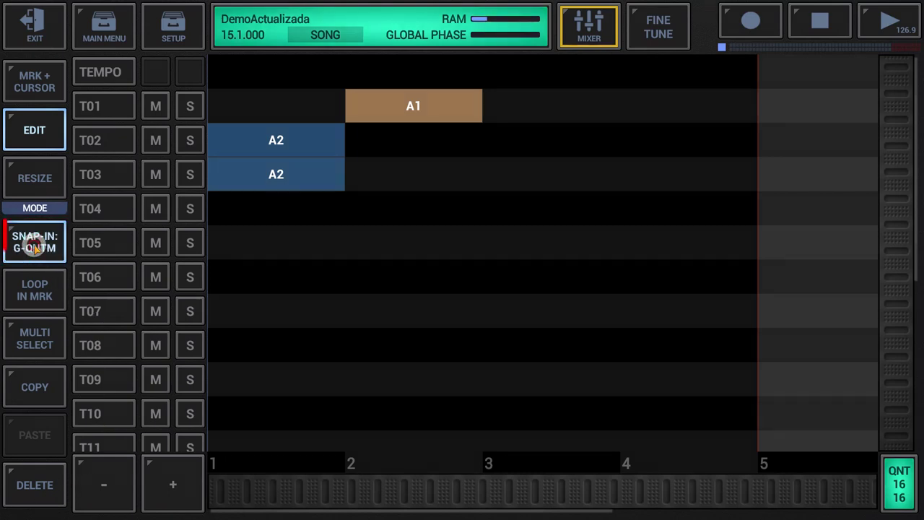
pyautogui.click(36, 180)
pyautogui.click(91, 375)
pyautogui.moveTo(402, 113); pyautogui.dragTo(567, 110)
pyautogui.click(524, 174)
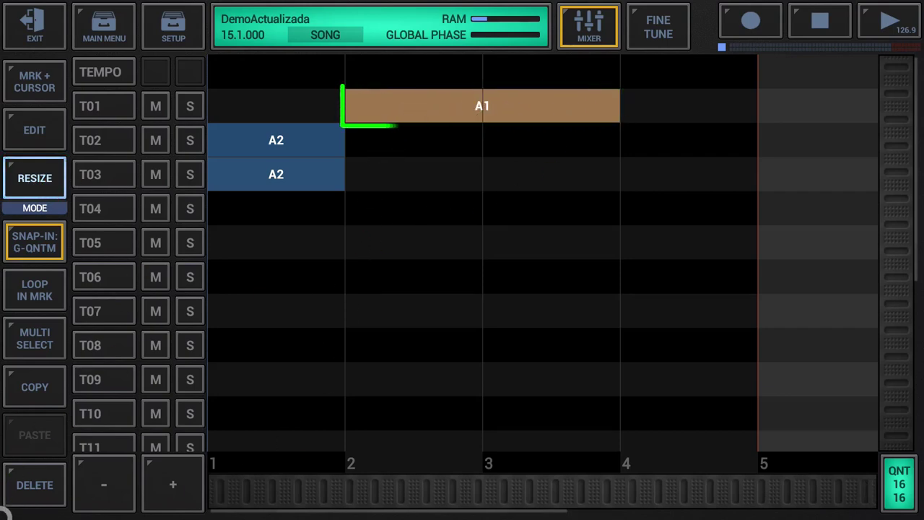
pyautogui.click(298, 149)
pyautogui.moveTo(304, 145); pyautogui.dragTo(431, 149)
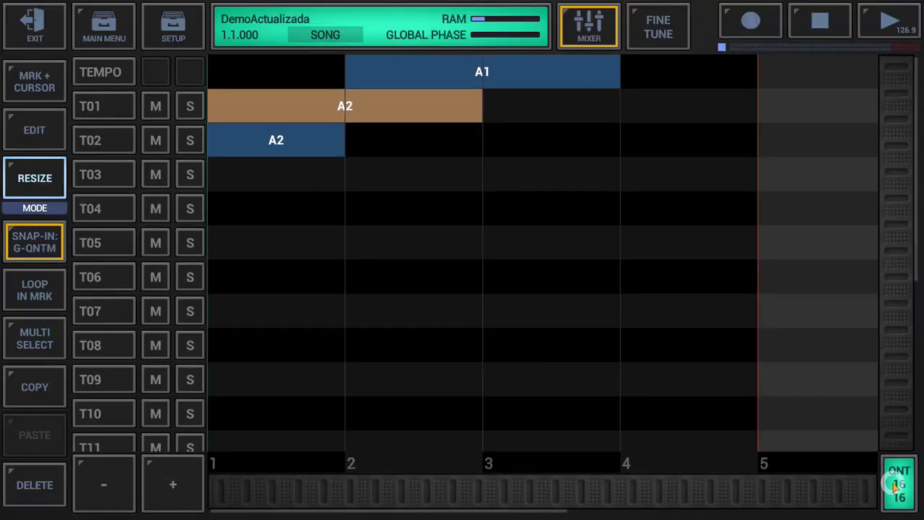
# Step: Open the arranger's quantum settings and step the Global Quantum through the presets 1, 2, 4, 8, 16 and 32
pyautogui.click(897, 484)
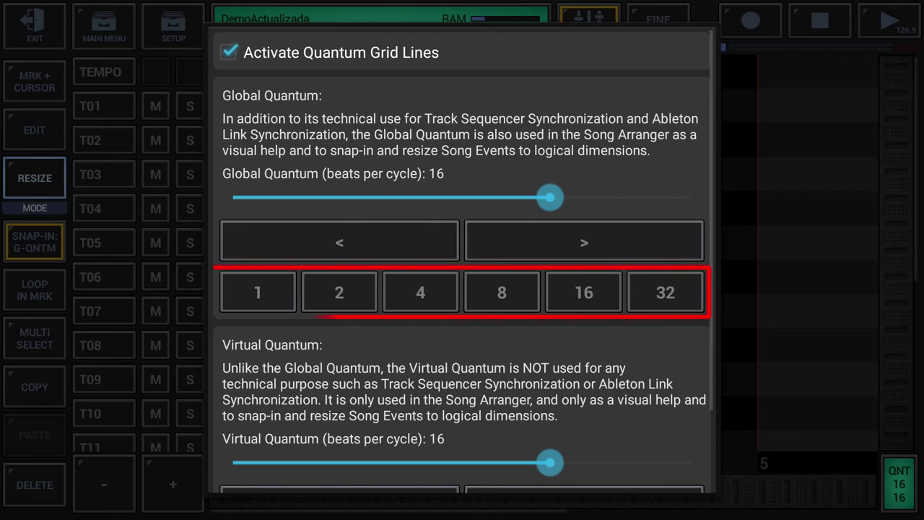
pyautogui.click(260, 293)
pyautogui.click(353, 296)
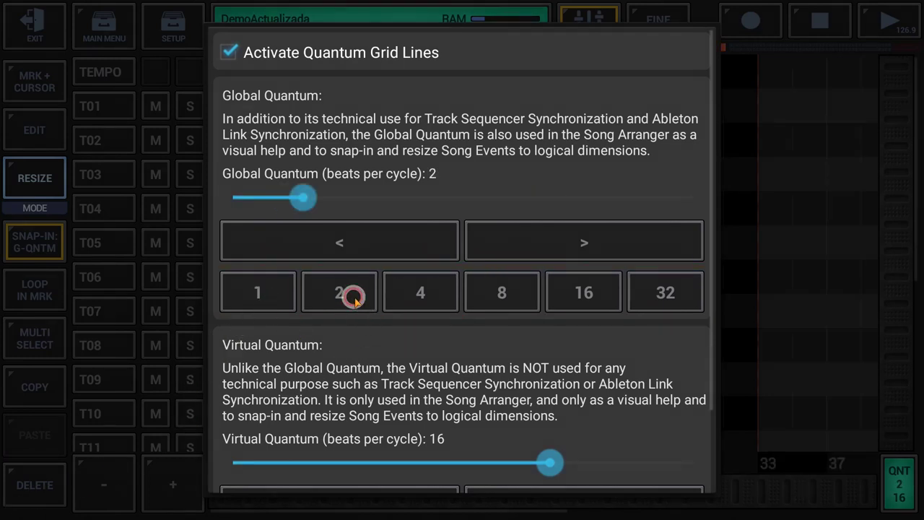
pyautogui.click(429, 296)
pyautogui.click(509, 299)
pyautogui.click(597, 300)
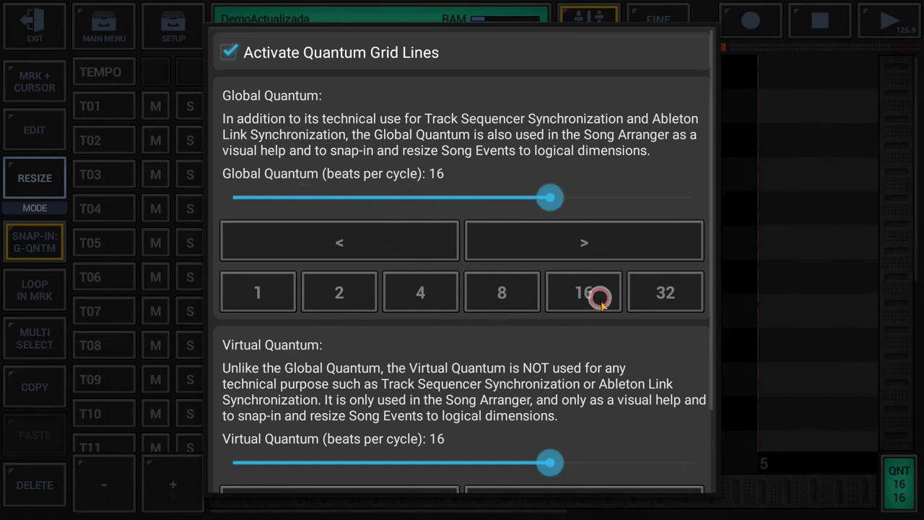
pyautogui.click(680, 291)
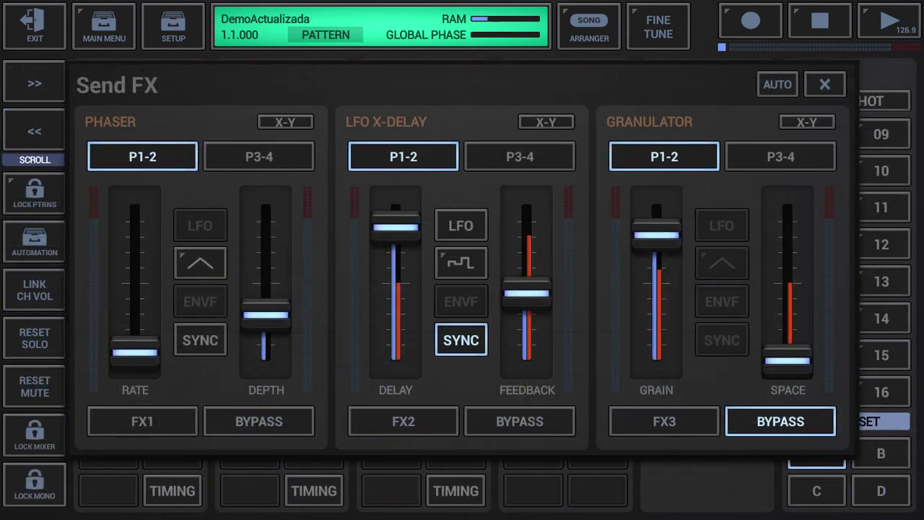
# Step: Close the Send FX window and cue pattern 01 on track T02 and pattern 02 on track T01
pyautogui.press('Escape')
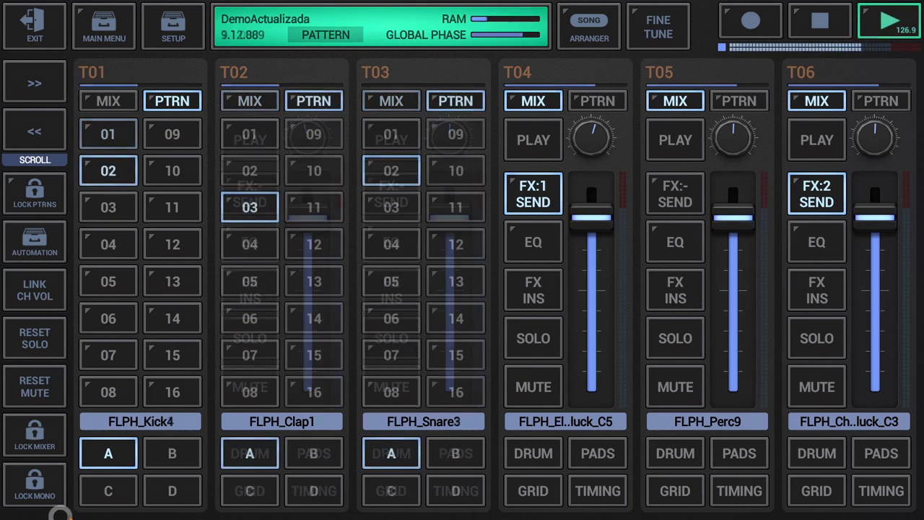
pyautogui.click(248, 134)
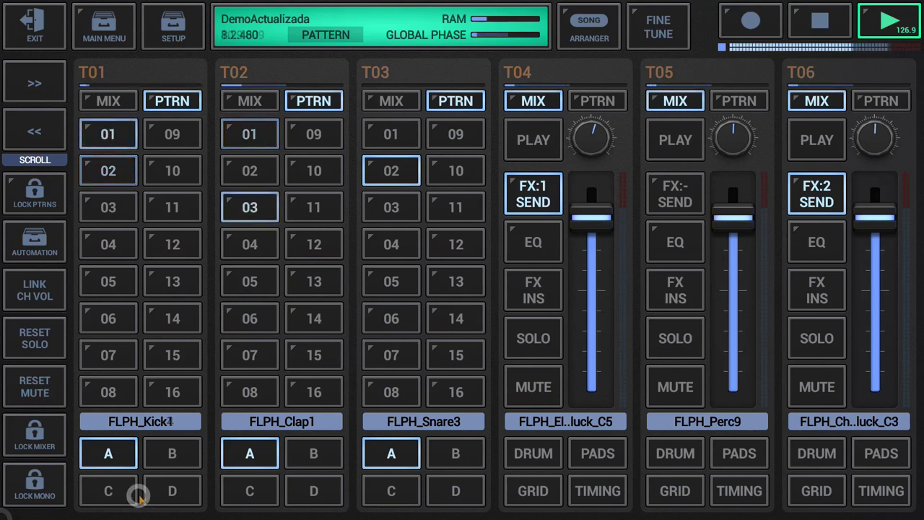
pyautogui.click(115, 173)
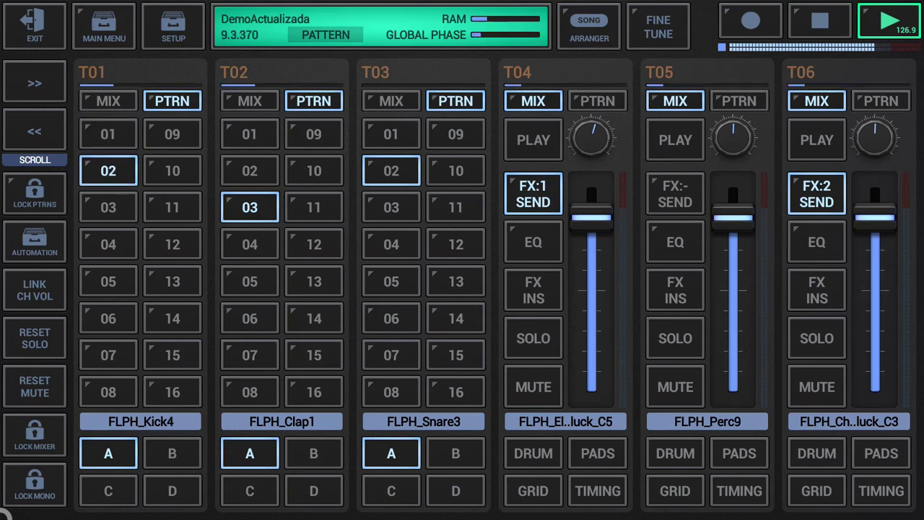
# Step: Cue pattern 01 on track T02 and pattern 02 on track T03 during playback
pyautogui.click(249, 135)
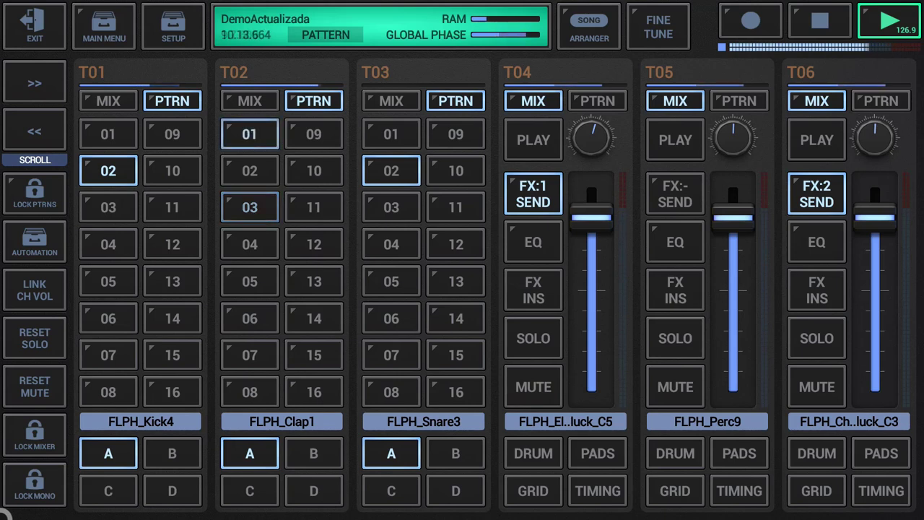
pyautogui.click(393, 170)
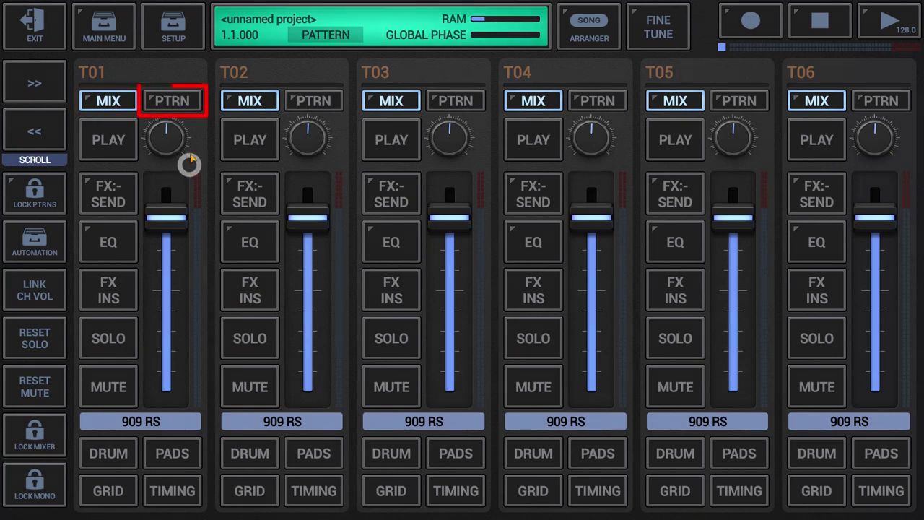
# Step: Switch track T01 to the pattern view and back to the mixer view, and repeat the switch for all tracks
pyautogui.click(180, 102)
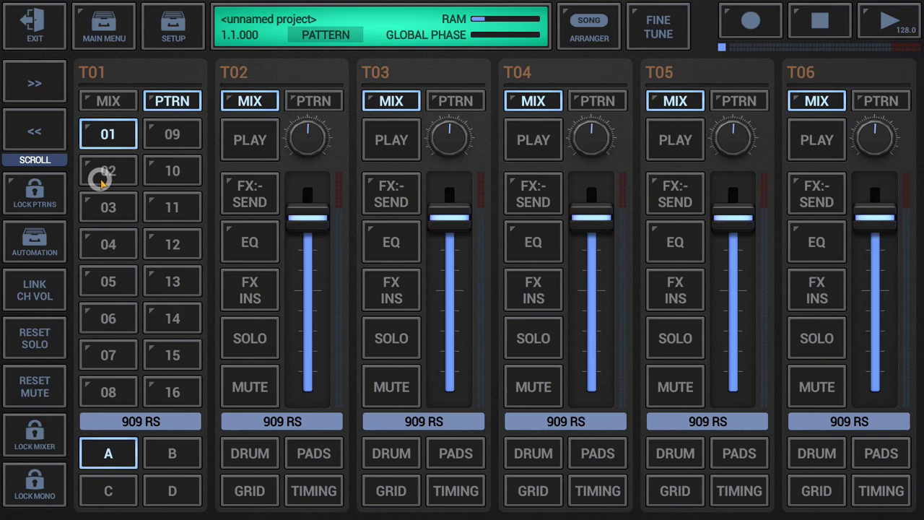
pyautogui.click(123, 100)
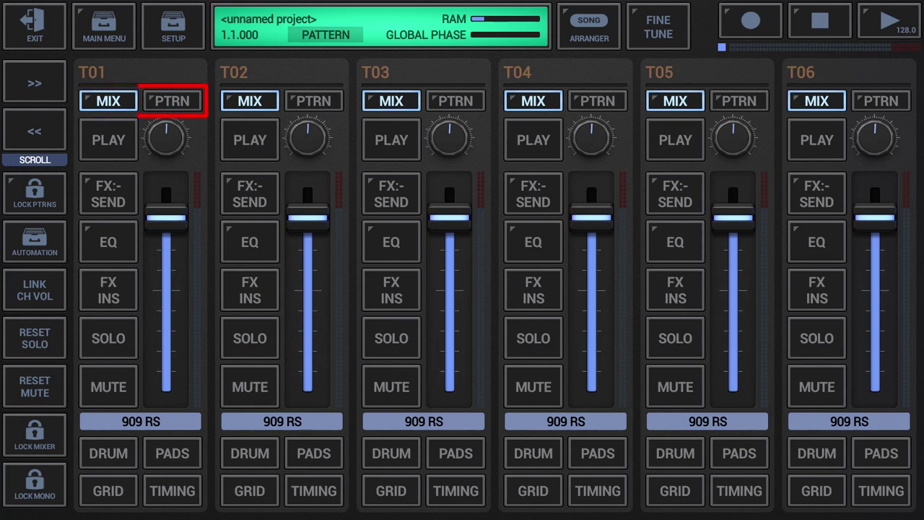
pyautogui.click(170, 102)
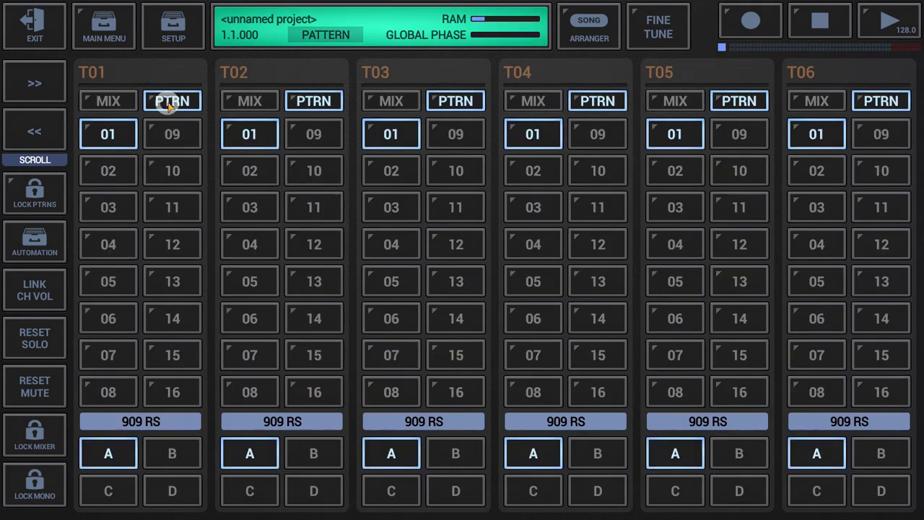
pyautogui.click(117, 103)
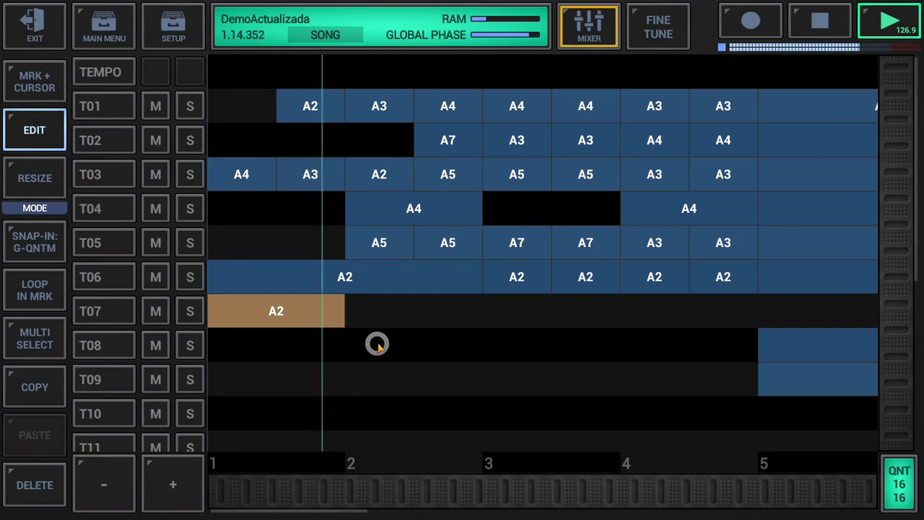
# Step: Add pattern A02 as a song event on track T09 in bar 2 of the arranger
pyautogui.click(453, 381)
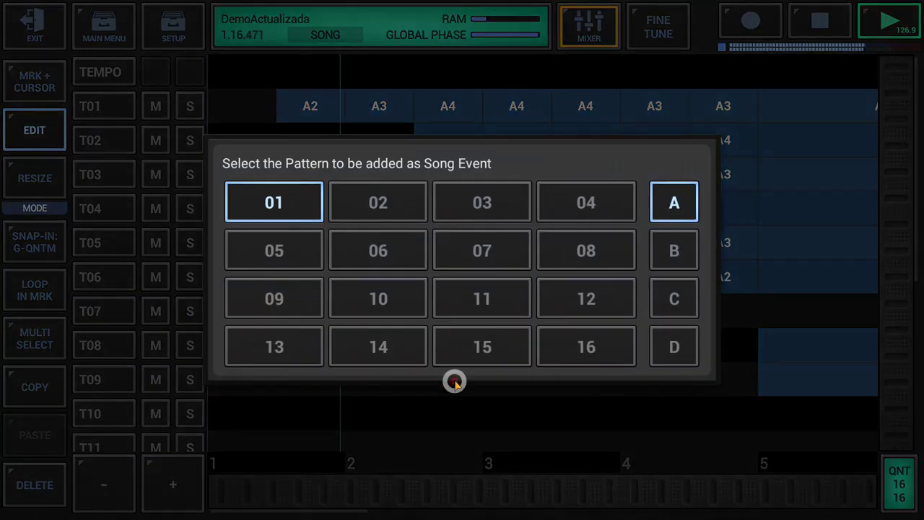
pyautogui.click(402, 209)
pyautogui.click(675, 412)
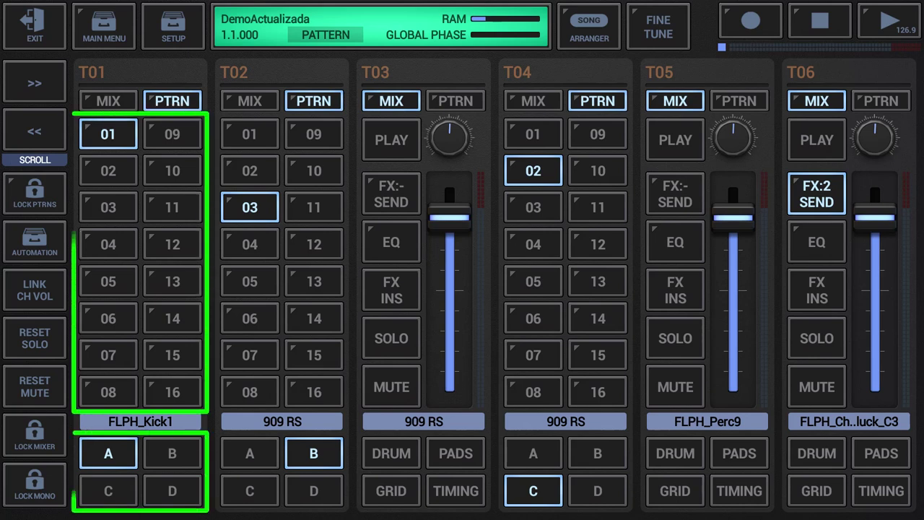
# Step: Start playback and switch track T01 through patterns 02 and 03 and between pattern banks A and B
pyautogui.click(889, 22)
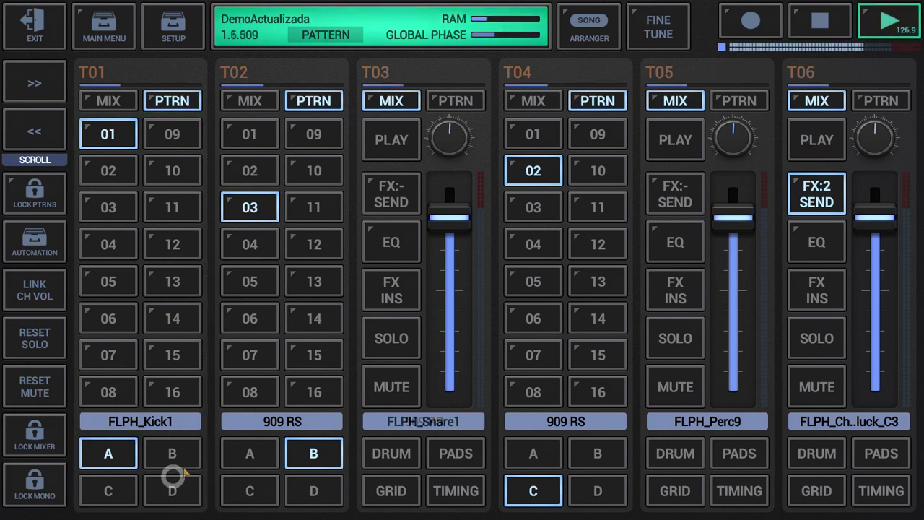
pyautogui.click(108, 171)
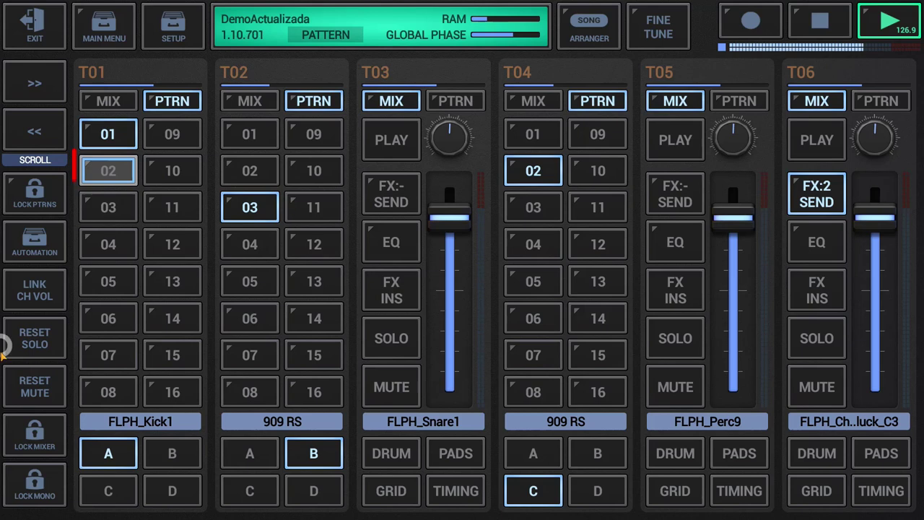
pyautogui.click(109, 207)
pyautogui.click(172, 453)
pyautogui.click(108, 451)
pyautogui.click(105, 174)
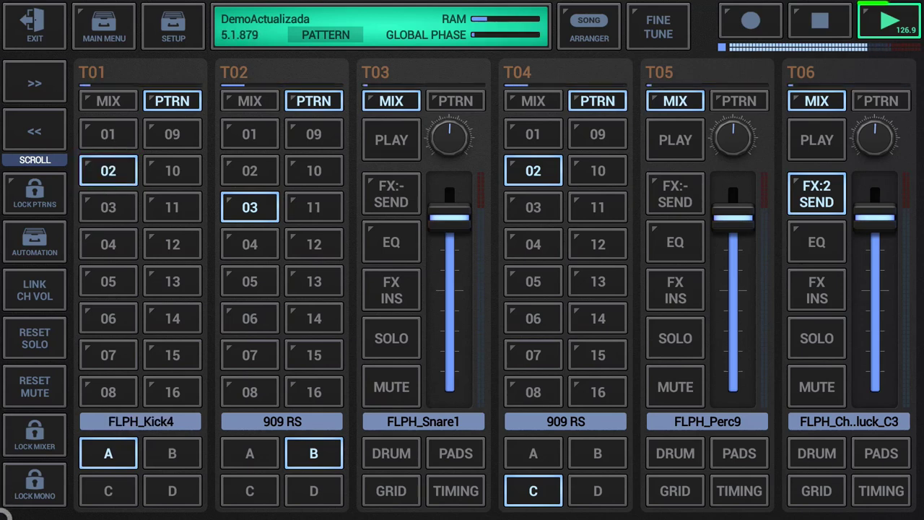
pyautogui.click(108, 101)
pyautogui.click(97, 455)
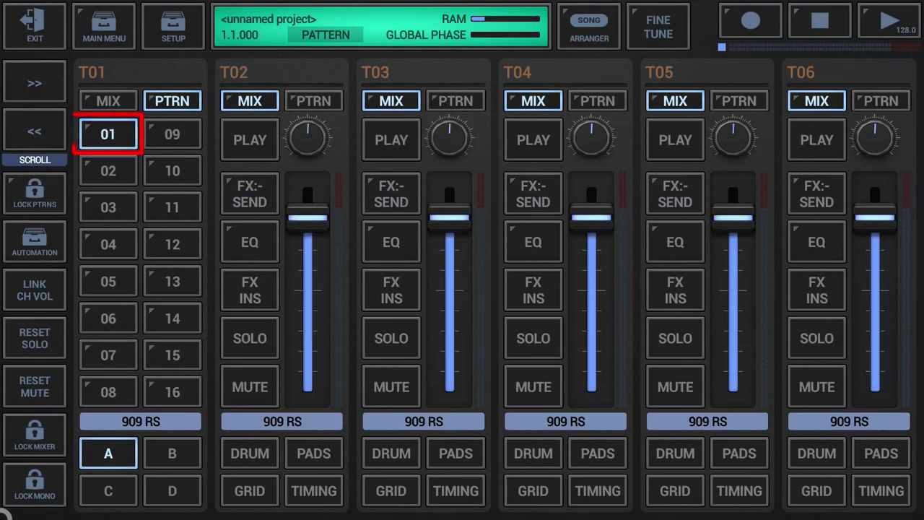
# Step: Copy pattern T01/A-01 to the clipboard with all bars and all content types included
pyautogui.click(111, 133)
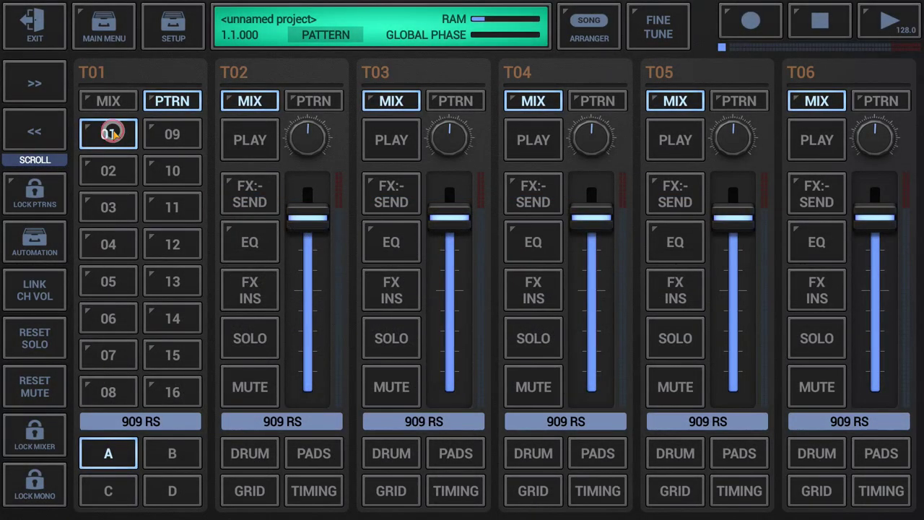
pyautogui.click(111, 133)
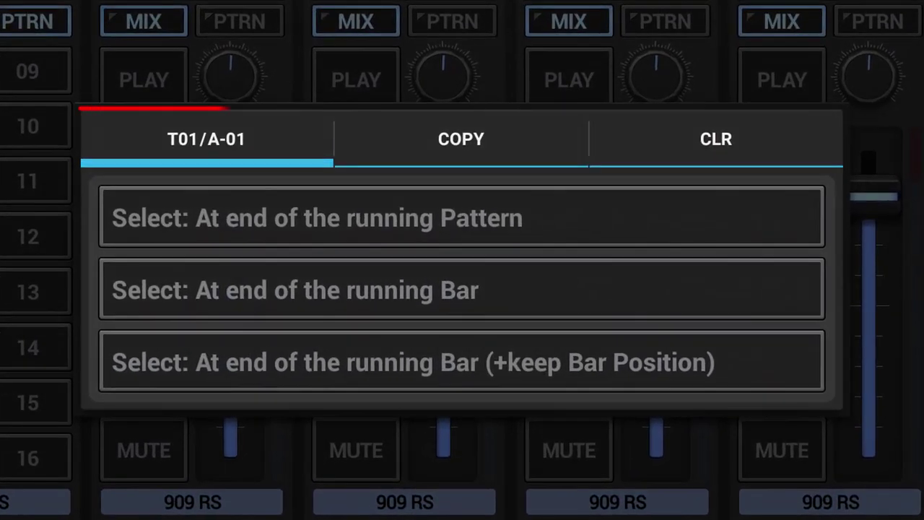
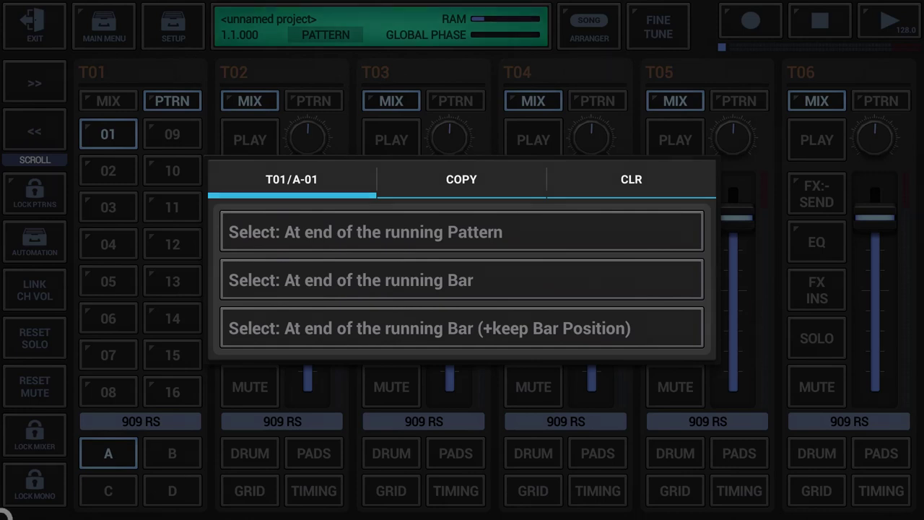
pyautogui.click(459, 177)
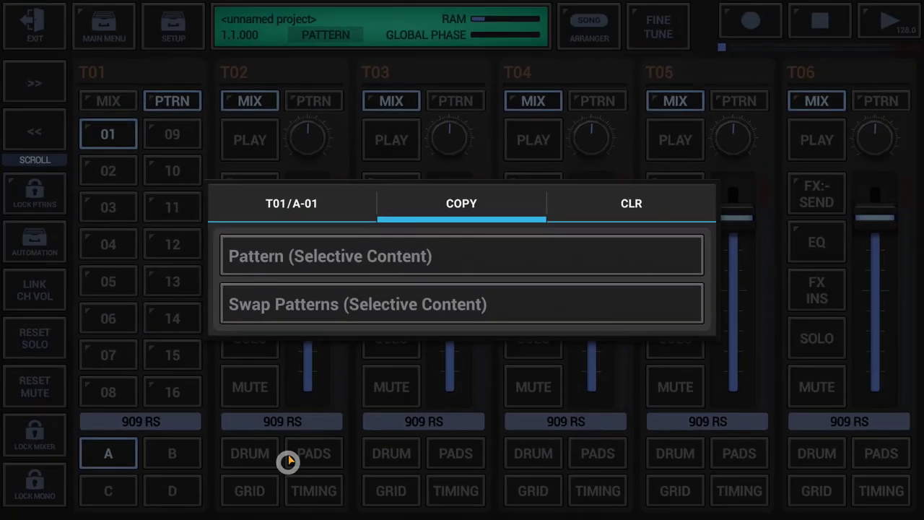
pyautogui.click(378, 259)
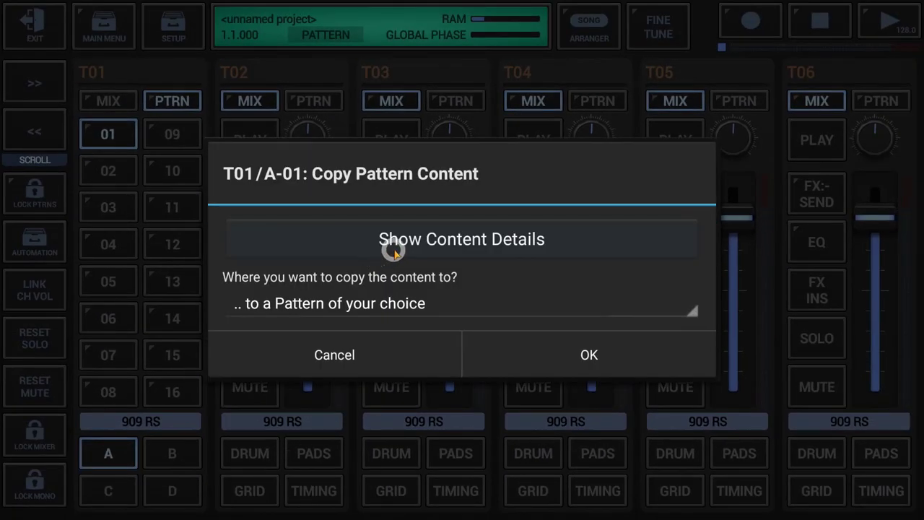
pyautogui.click(449, 243)
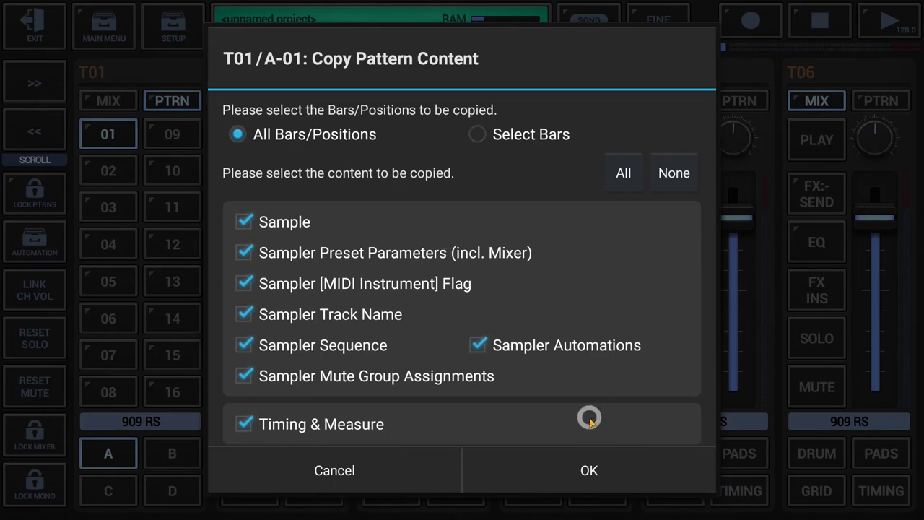
pyautogui.click(585, 471)
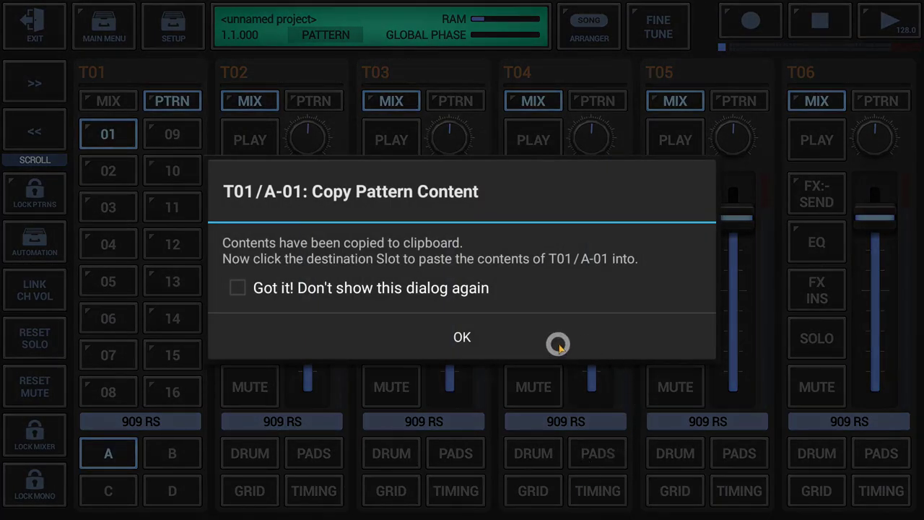
pyautogui.click(483, 342)
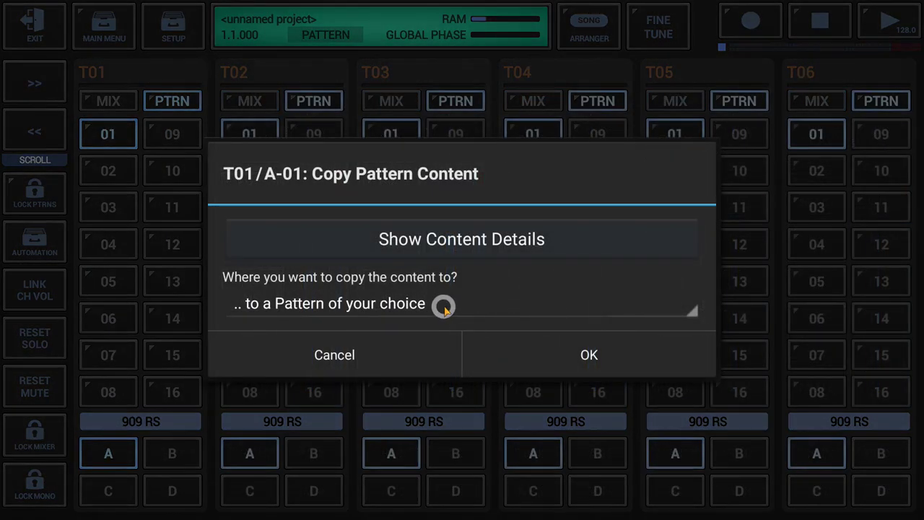
# Step: Copy T01/A-01 with the destination set to a pattern of your choice and paste it into pattern 09 of track T01
pyautogui.click(444, 306)
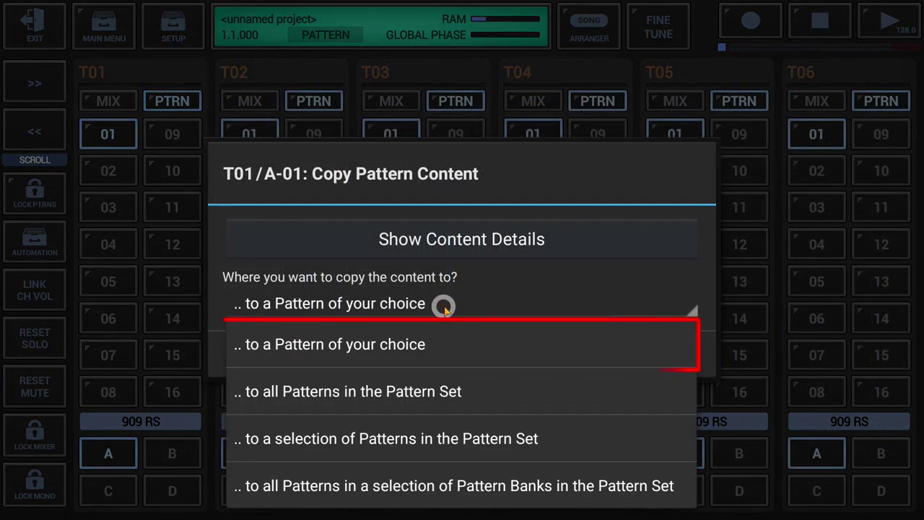
pyautogui.click(431, 347)
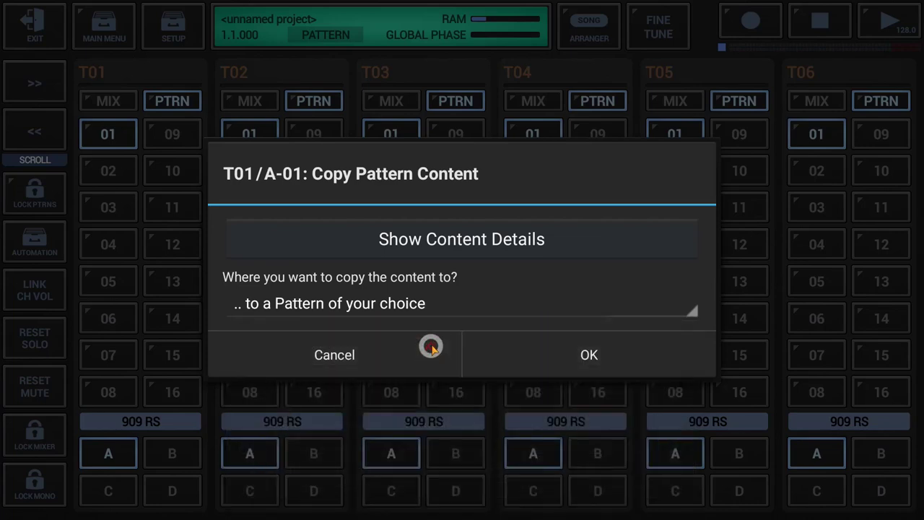
pyautogui.click(569, 355)
pyautogui.click(433, 338)
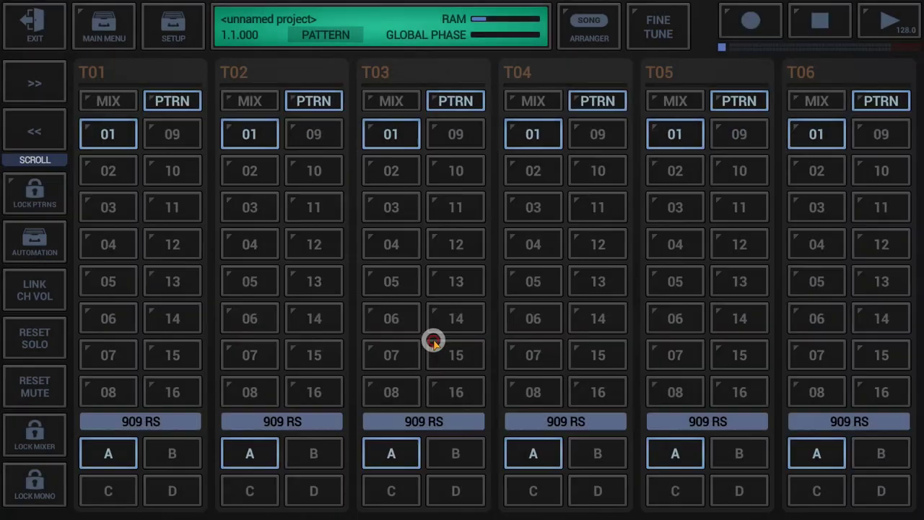
pyautogui.click(162, 138)
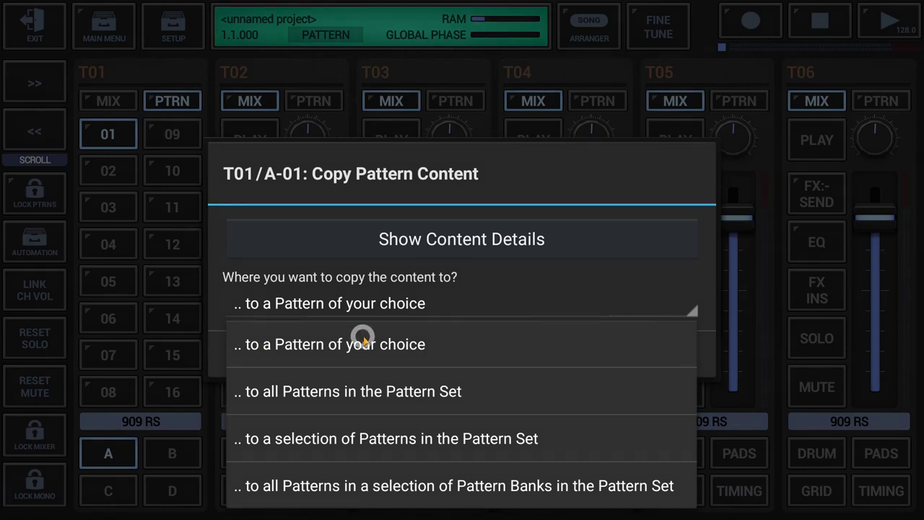
# Step: Copy T01/A-01 to all patterns in the Pattern Set, and again to a selection of patterns with A-01 ticked
pyautogui.click(418, 393)
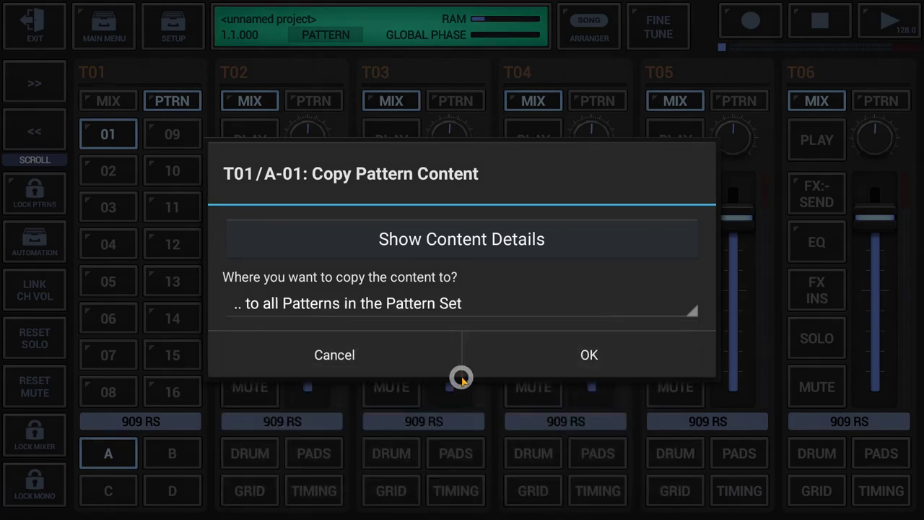
pyautogui.click(489, 353)
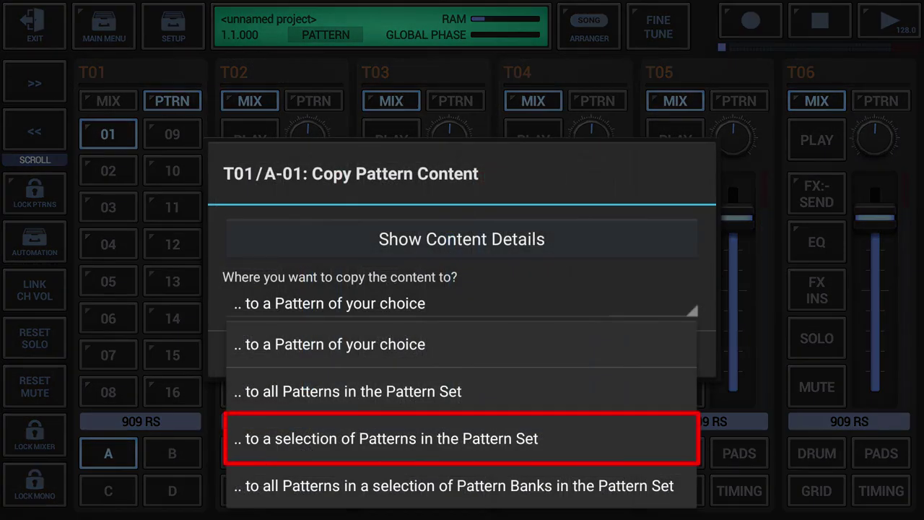
pyautogui.click(388, 438)
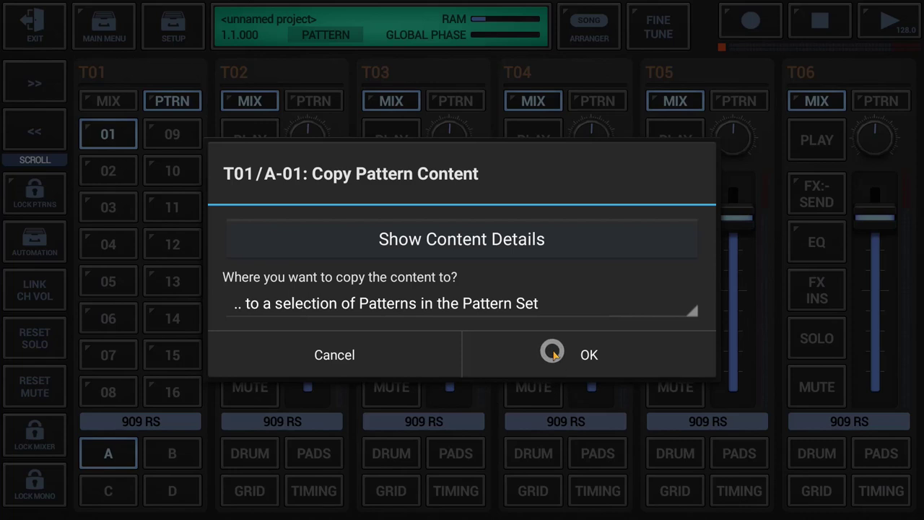
pyautogui.click(552, 352)
pyautogui.scroll(-1, 489, 366)
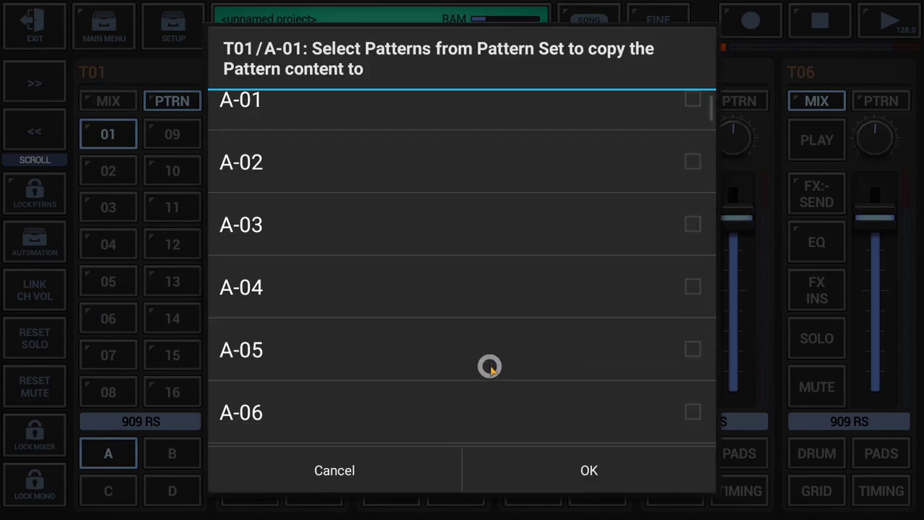
pyautogui.scroll(-15, 490, 367)
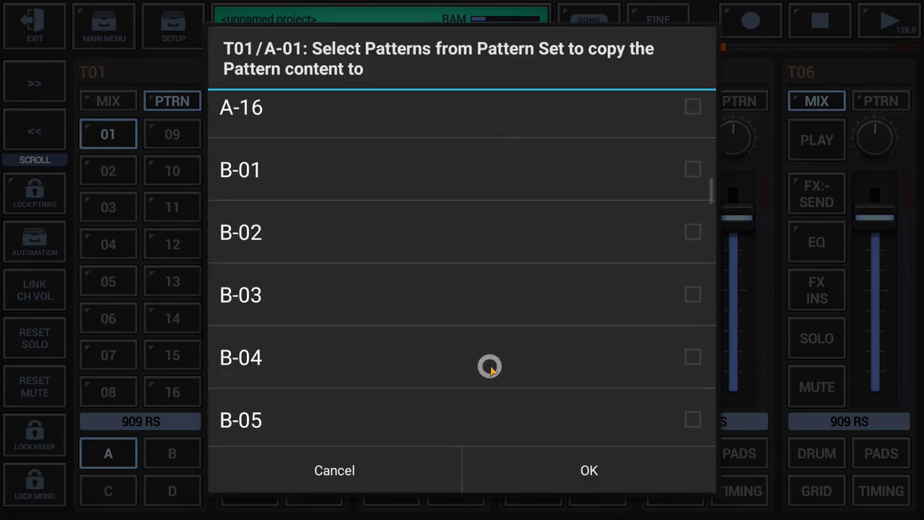
pyautogui.scroll(15, 490, 366)
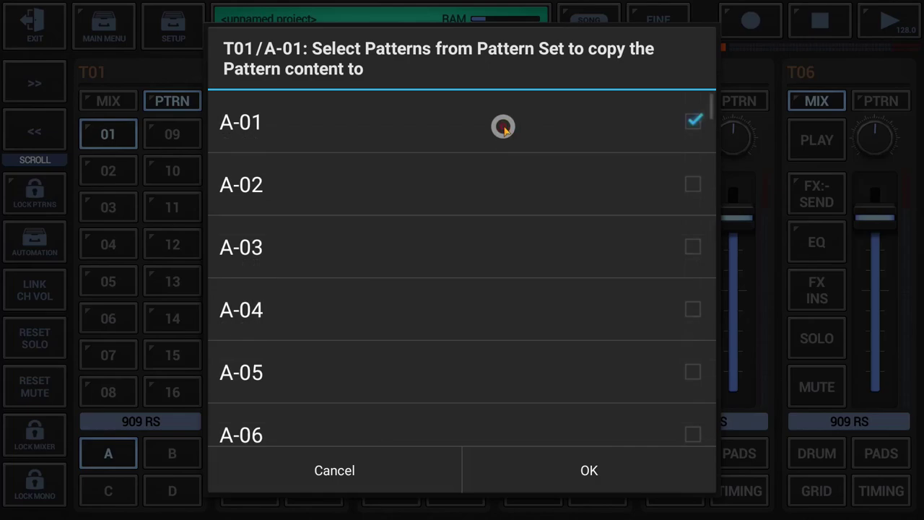
pyautogui.click(577, 479)
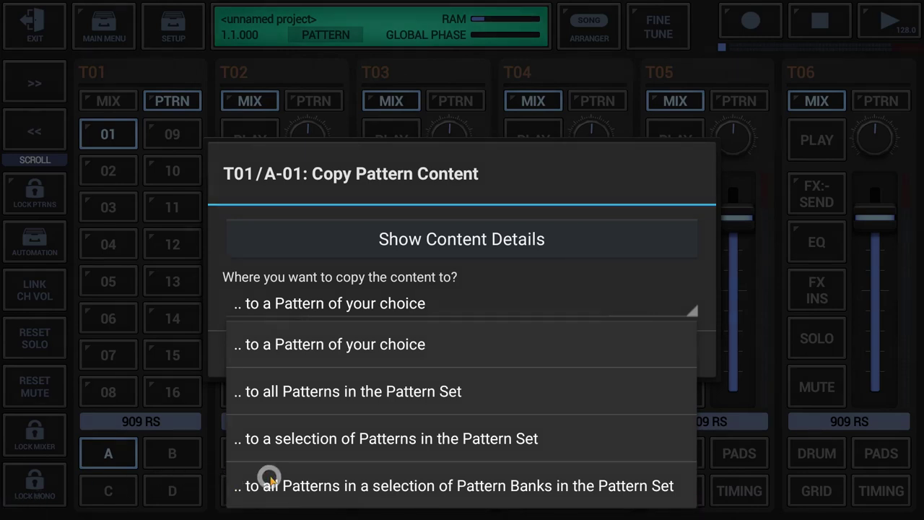
# Step: Copy T01/A-01 to all patterns in a selection of pattern banks, with bank A ticked
pyautogui.click(377, 490)
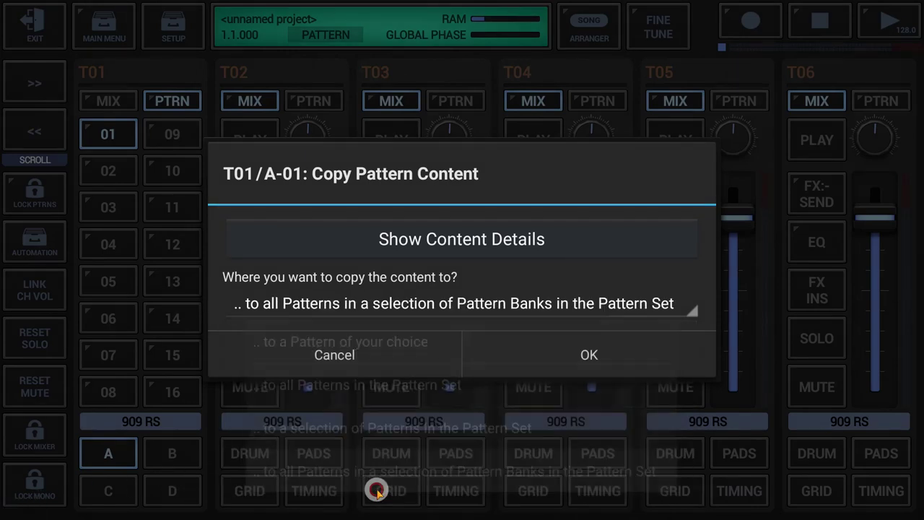
pyautogui.click(574, 339)
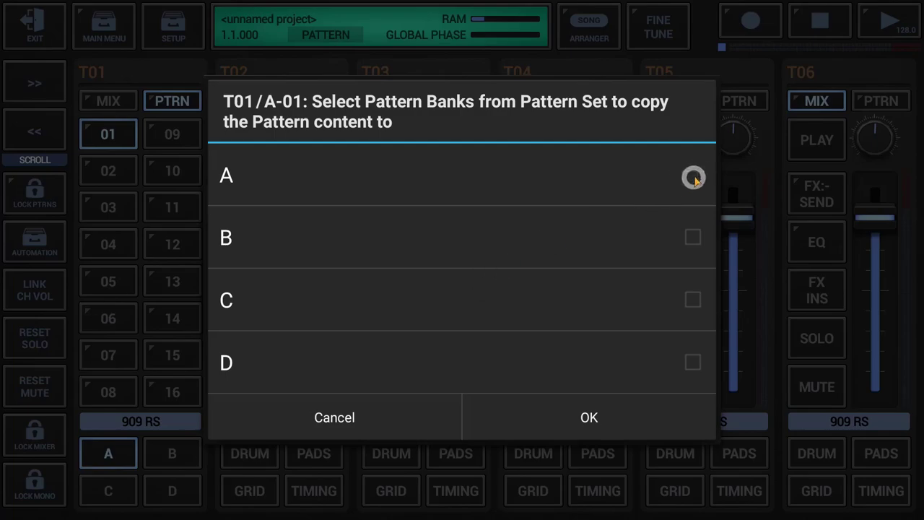
pyautogui.click(693, 181)
pyautogui.click(555, 420)
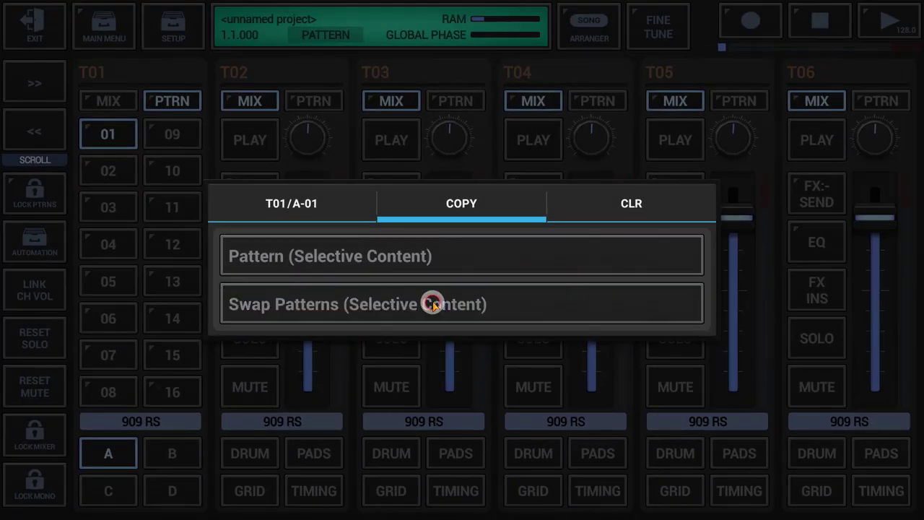
# Step: Swap the contents of pattern T01/A-01 with pattern 02 of the same track
pyautogui.click(433, 303)
pyautogui.click(575, 325)
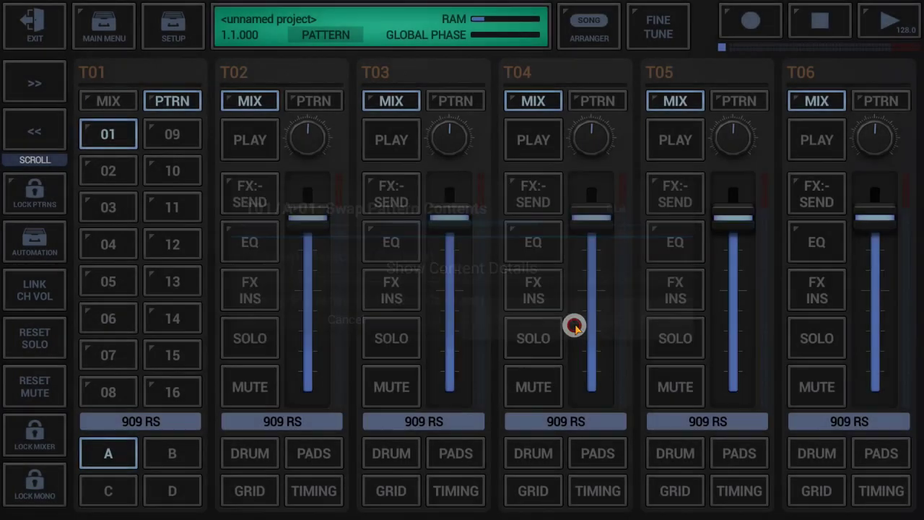
pyautogui.click(431, 338)
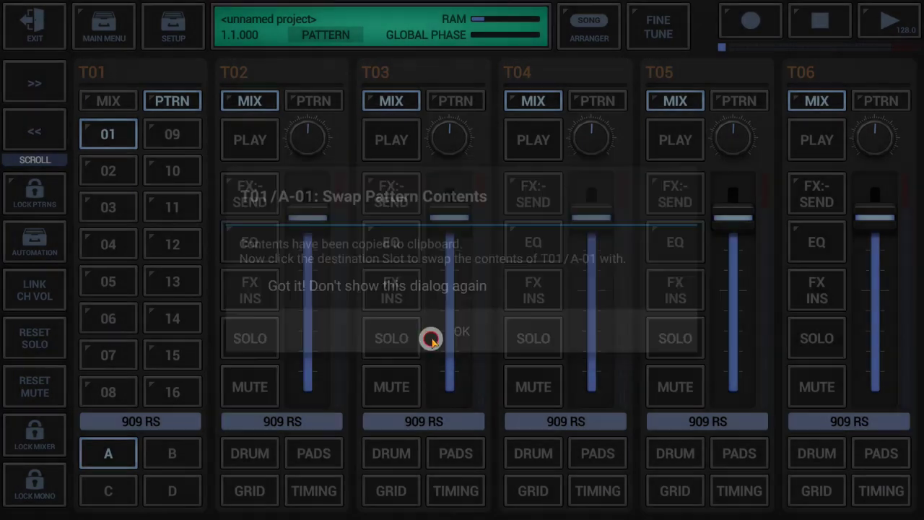
pyautogui.click(107, 166)
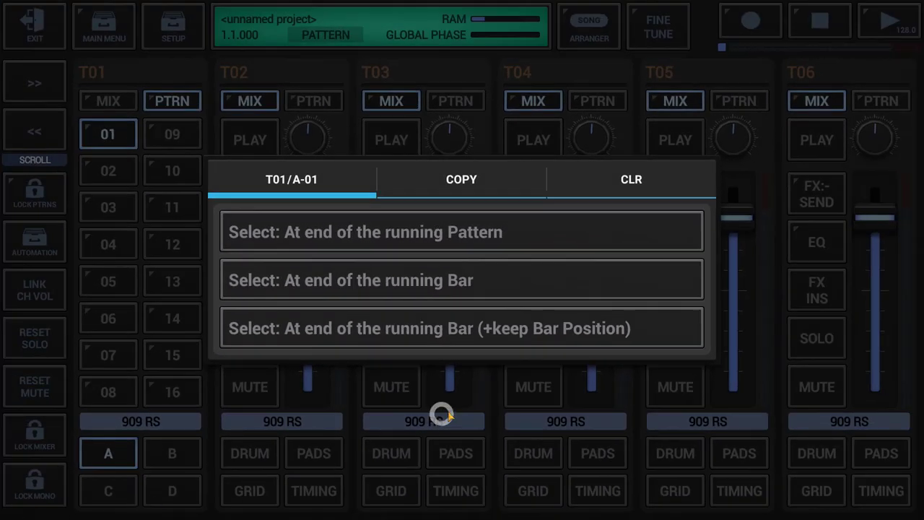
# Step: Clear the content of pattern T01/A-01 with all content types ticked, and also clear its pattern sequence
pyautogui.click(635, 182)
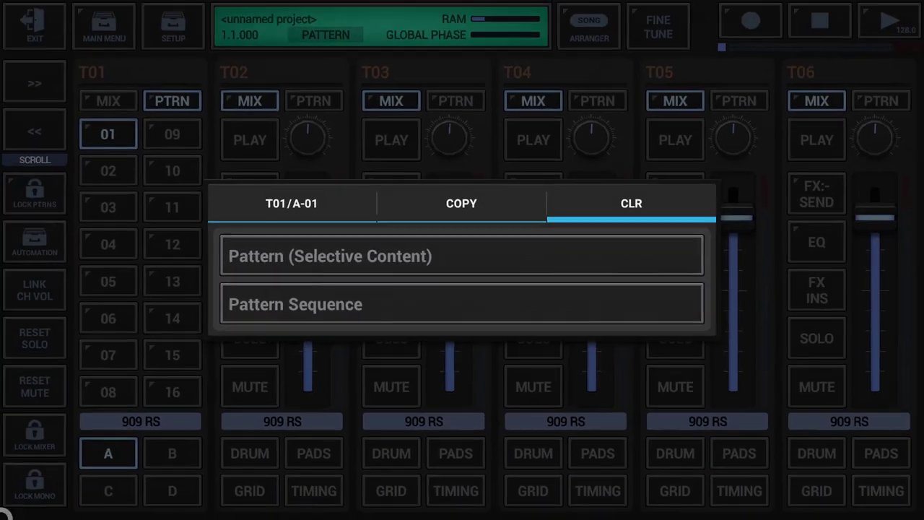
pyautogui.click(397, 260)
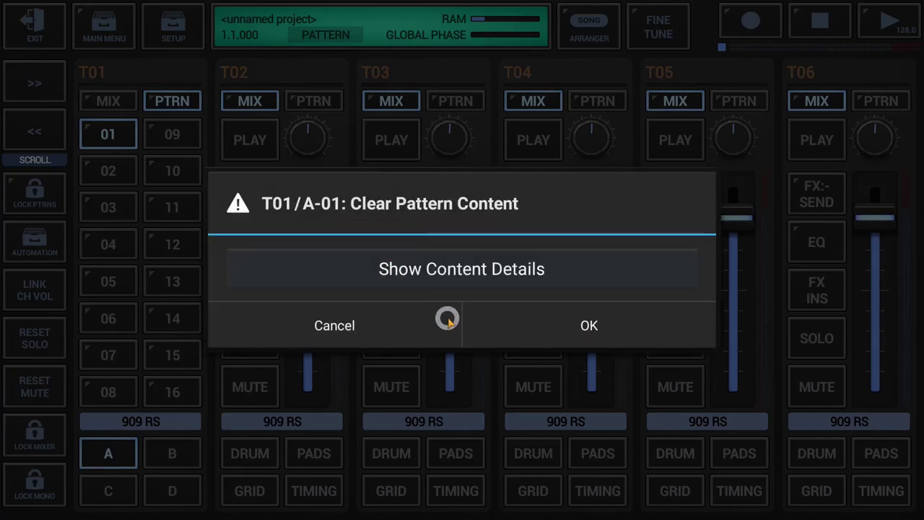
pyautogui.click(474, 268)
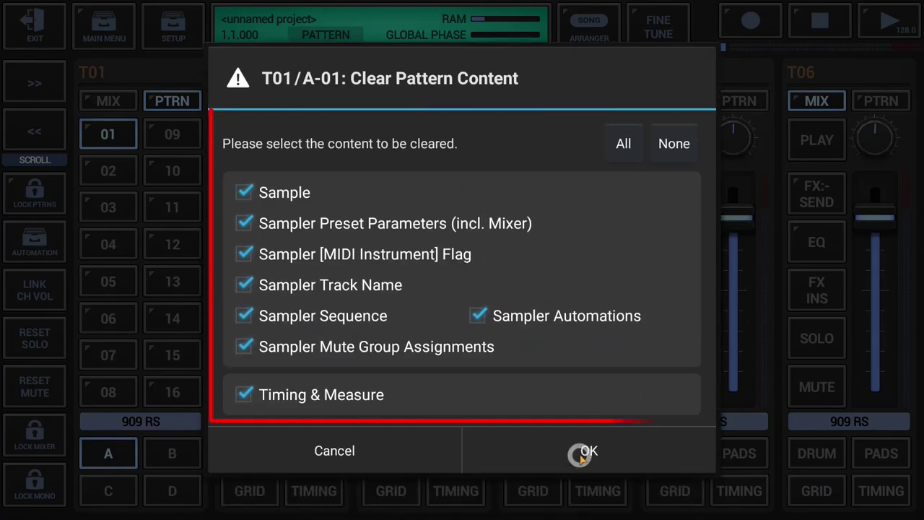
pyautogui.click(580, 455)
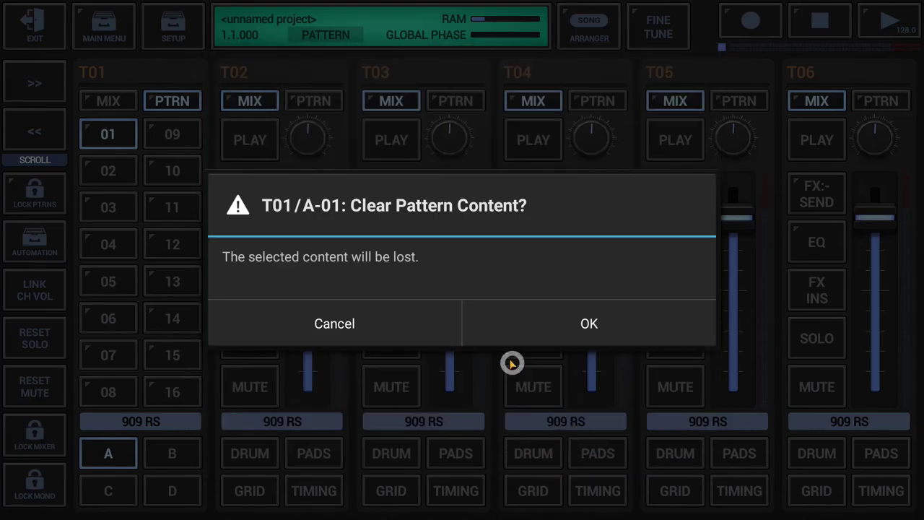
pyautogui.click(543, 317)
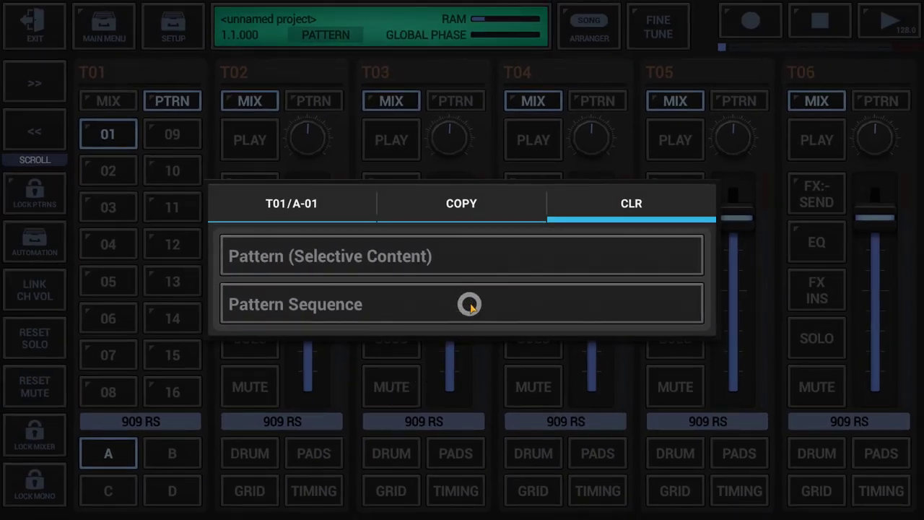
pyautogui.click(469, 305)
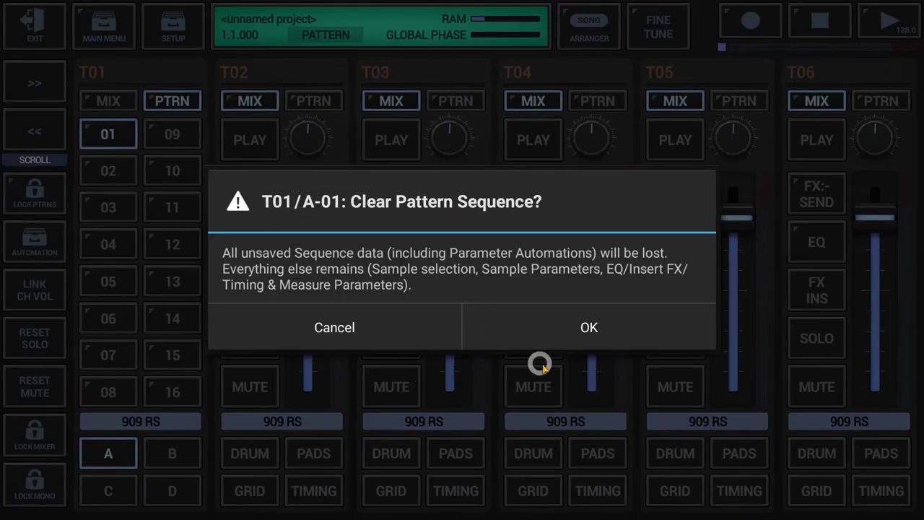
pyautogui.click(602, 328)
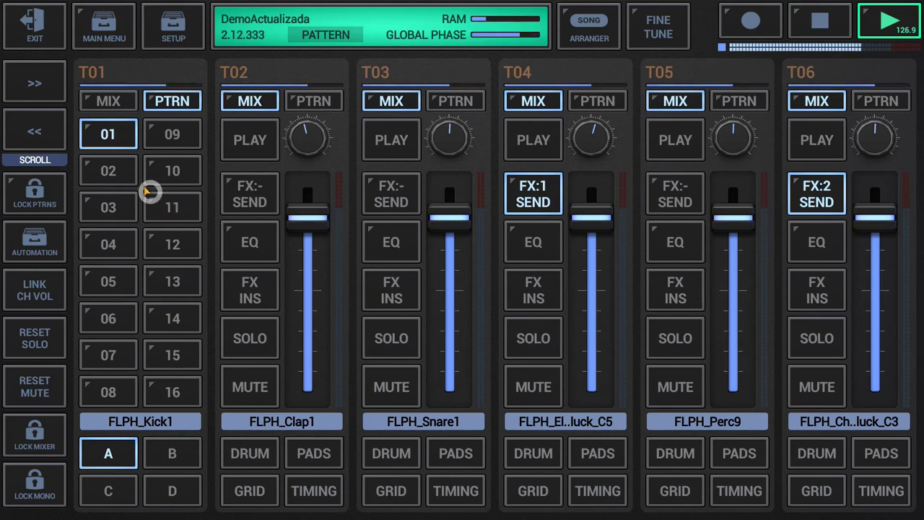
# Step: Switch track T01 to pattern 02 and load the demo project DemoActualizada
pyautogui.click(108, 171)
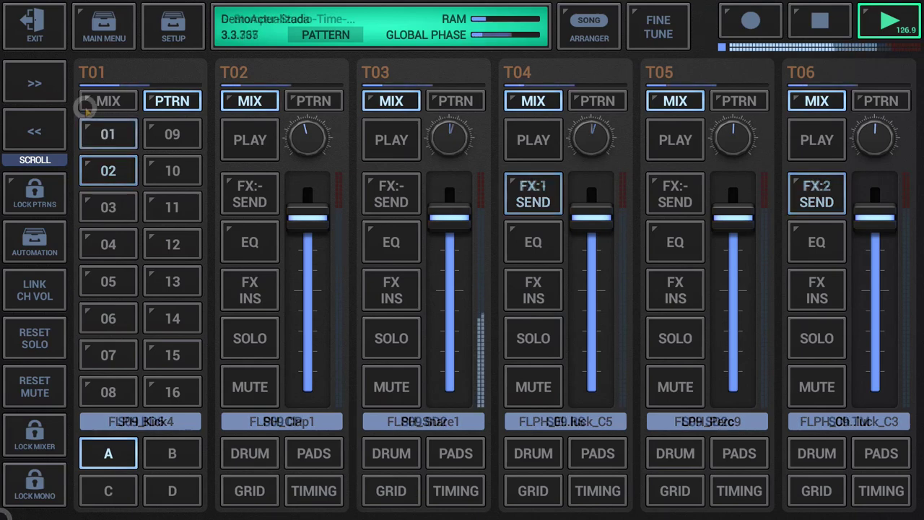
pyautogui.click(104, 25)
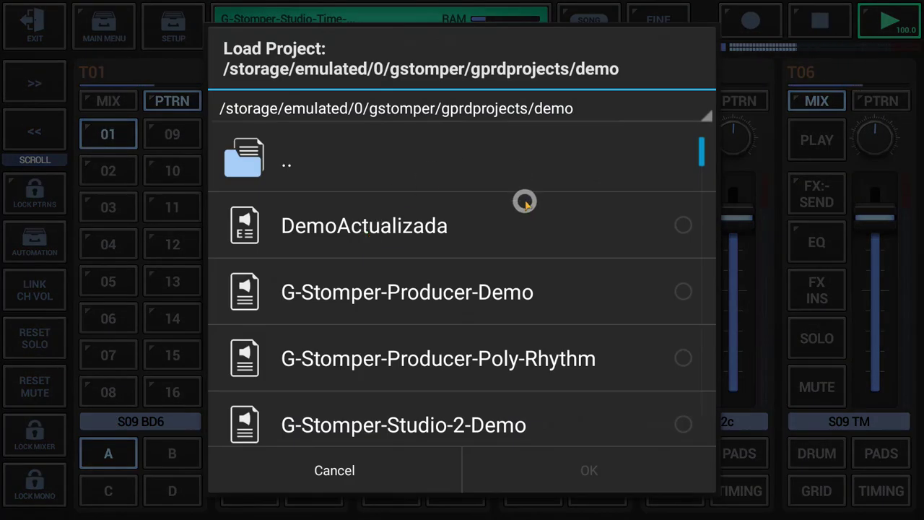
pyautogui.click(419, 233)
pyautogui.click(559, 469)
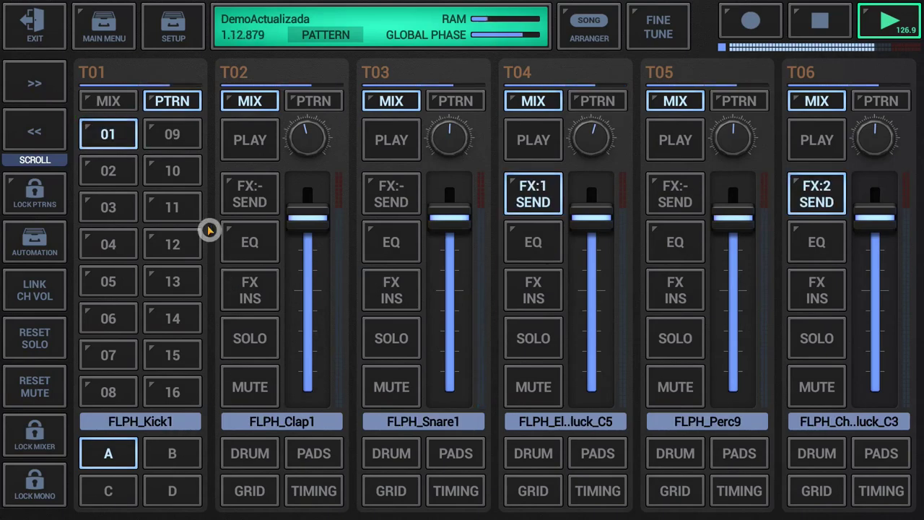
# Step: Copy the content of pattern T01/A-01 and paste it into pattern 02 of track T01
pyautogui.click(115, 136)
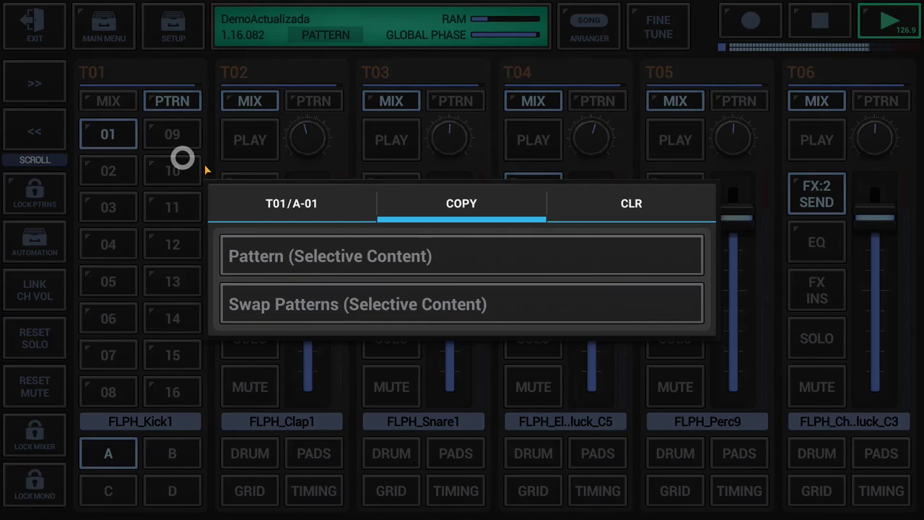
pyautogui.click(353, 254)
pyautogui.click(584, 376)
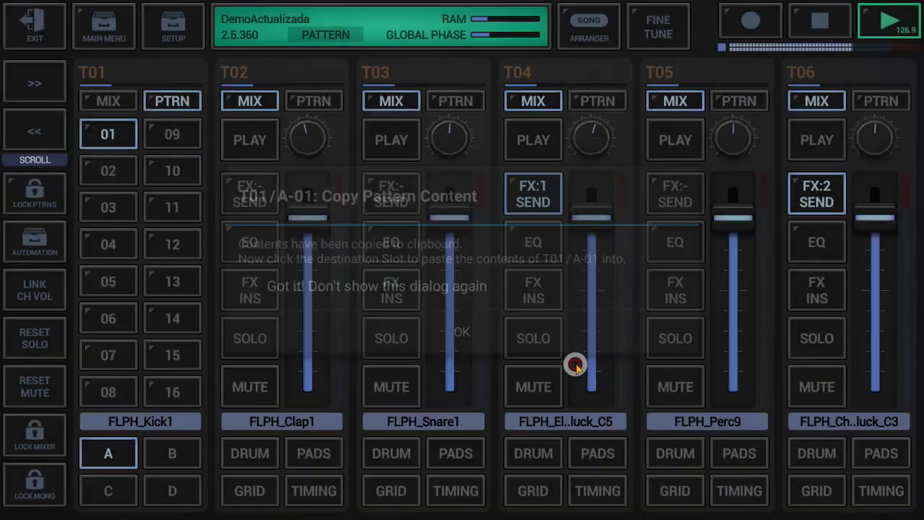
pyautogui.click(515, 349)
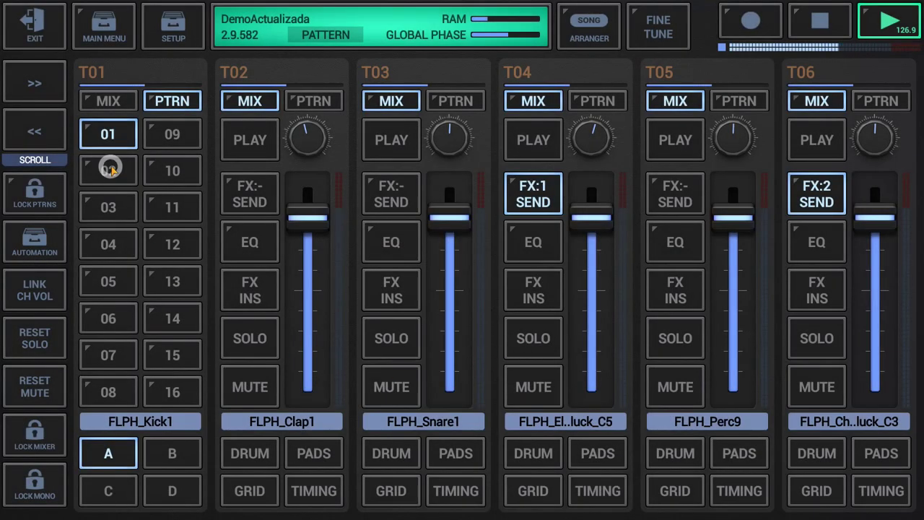
pyautogui.click(108, 170)
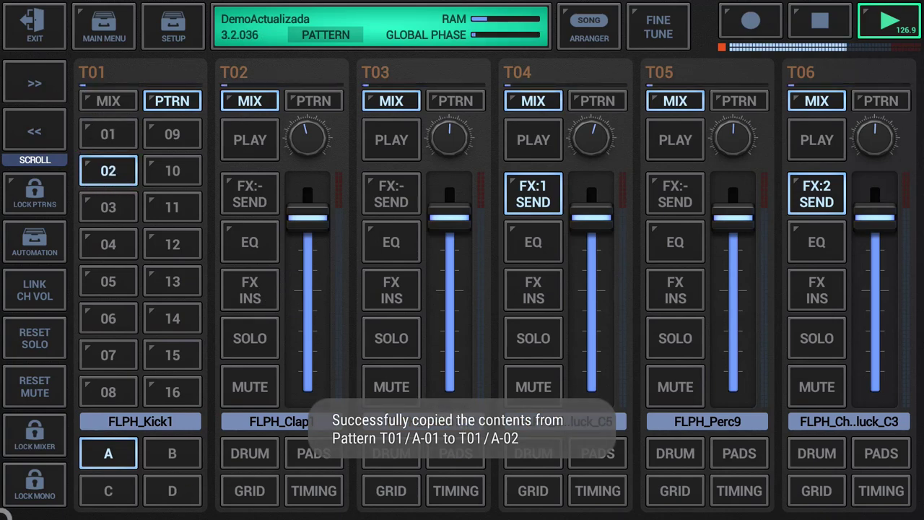
# Step: Select pattern 03 on track T01 and swap the contents of T01/A-01, picking slot 01 as the destination
pyautogui.click(108, 207)
pyautogui.click(110, 135)
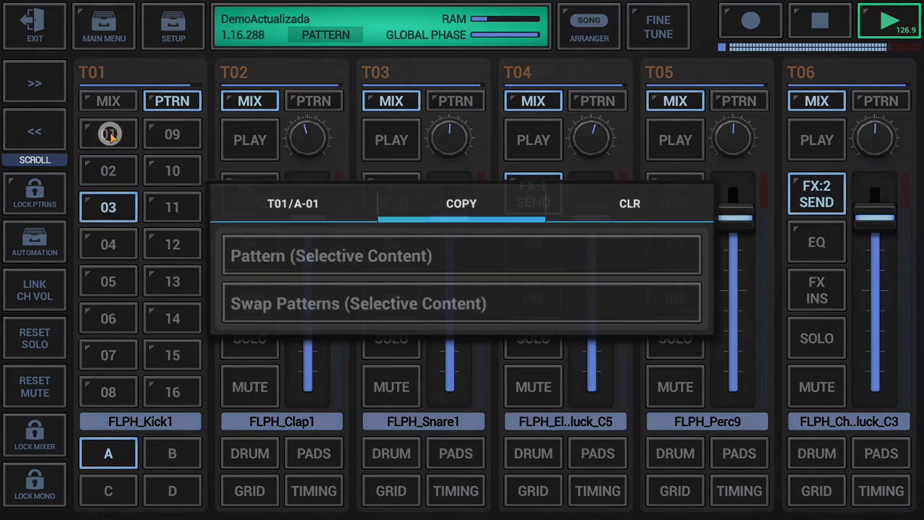
pyautogui.click(344, 303)
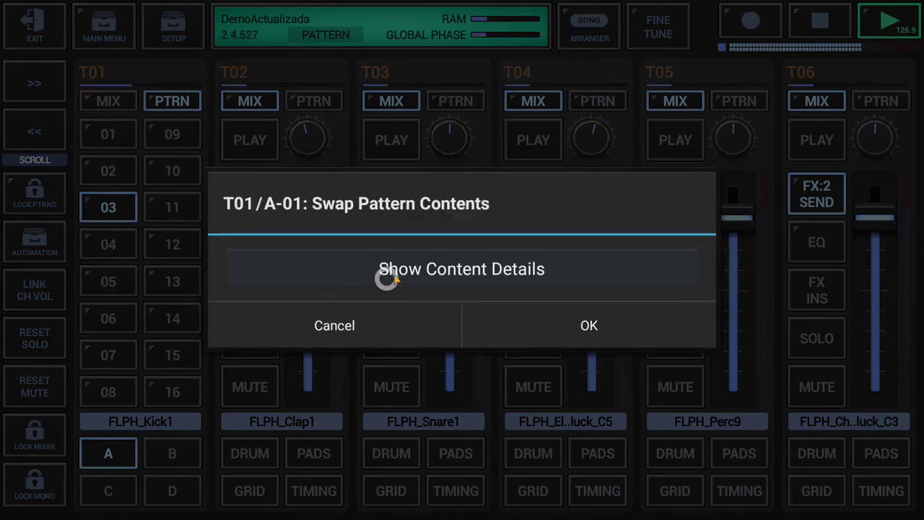
pyautogui.click(557, 332)
pyautogui.click(458, 338)
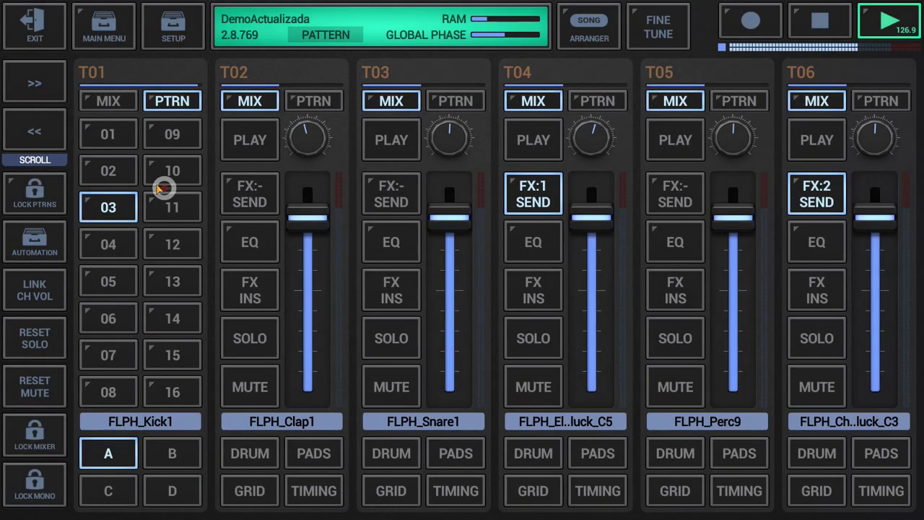
pyautogui.click(105, 133)
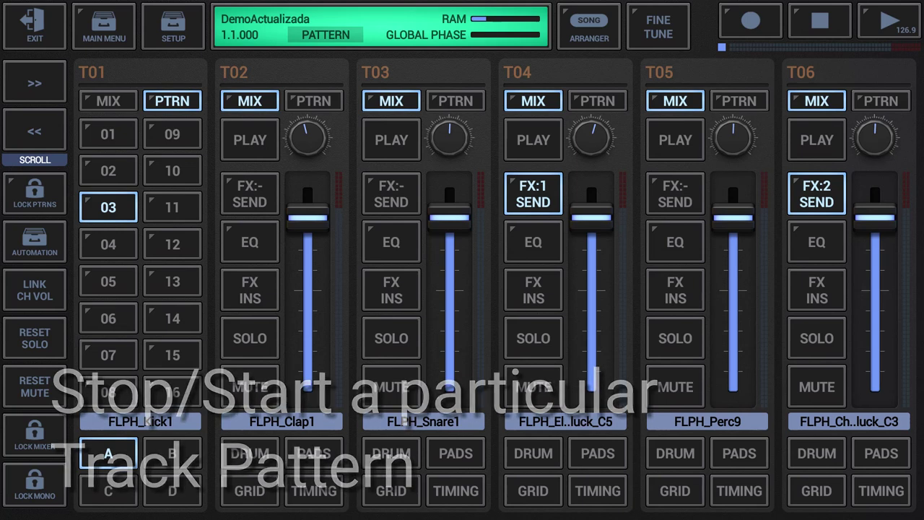
# Step: Start playback, and stop and restart pattern 03 of track T01 on its own
pyautogui.click(889, 30)
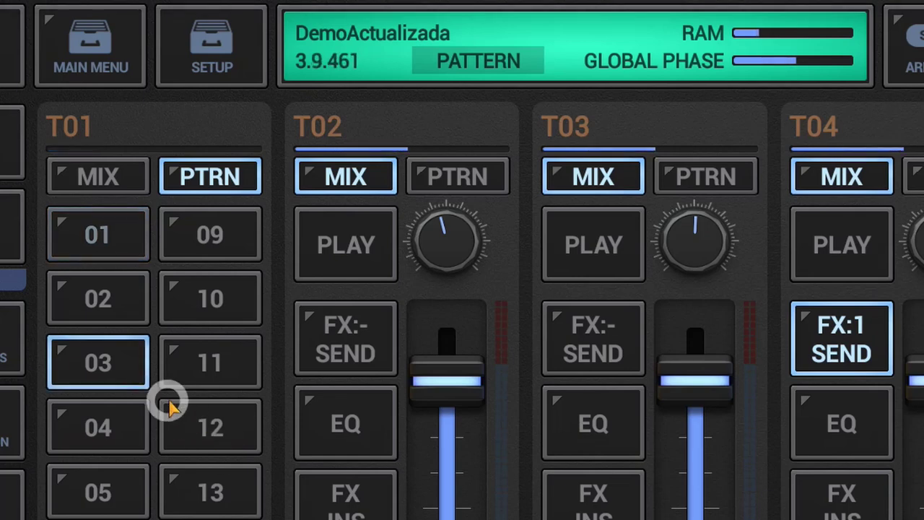
pyautogui.click(108, 361)
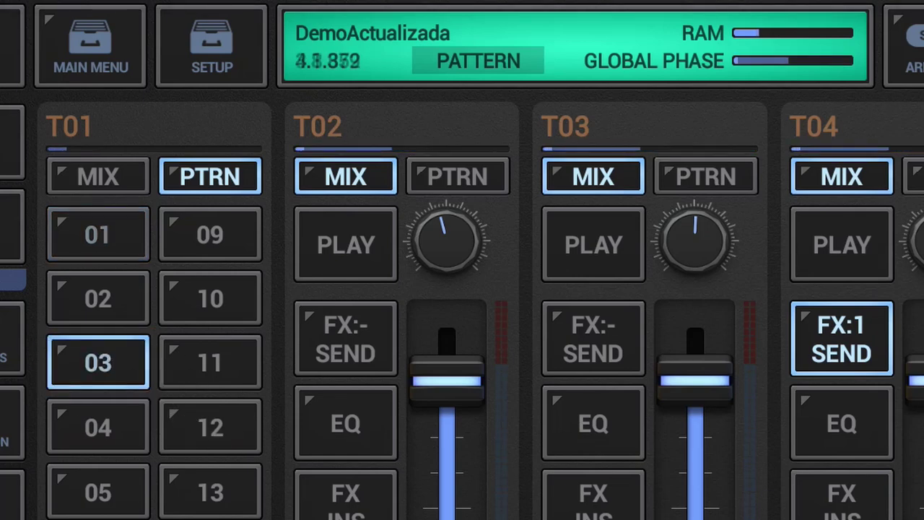
pyautogui.click(109, 363)
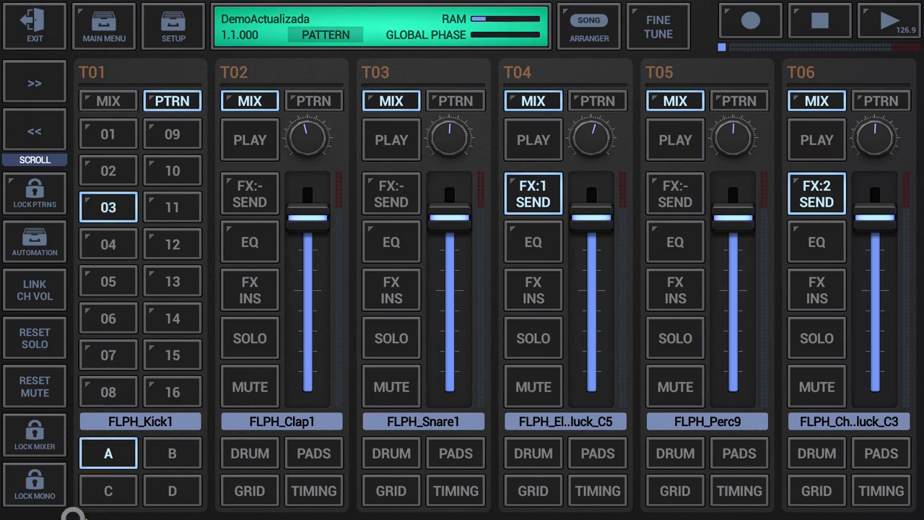
# Step: Start playback, switch track T01 between patterns 01 and 02, and select scene 02 in the scene set
pyautogui.click(888, 26)
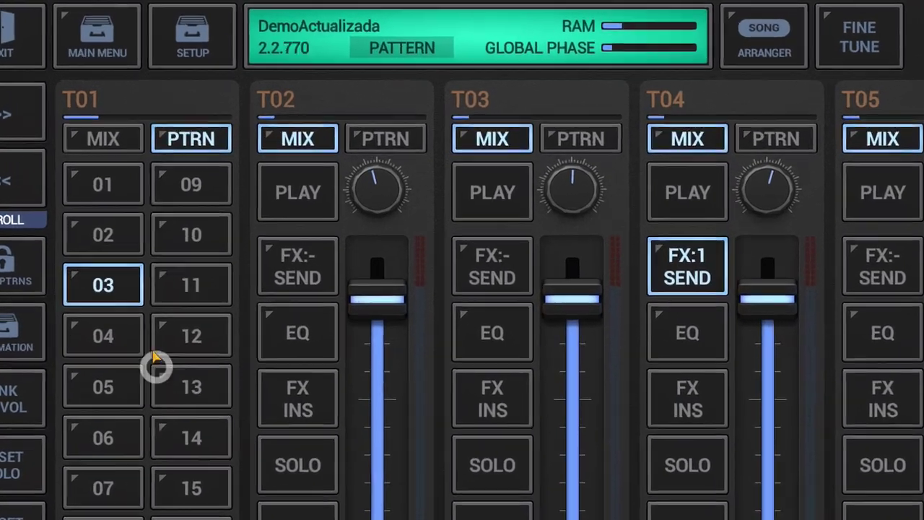
pyautogui.click(110, 142)
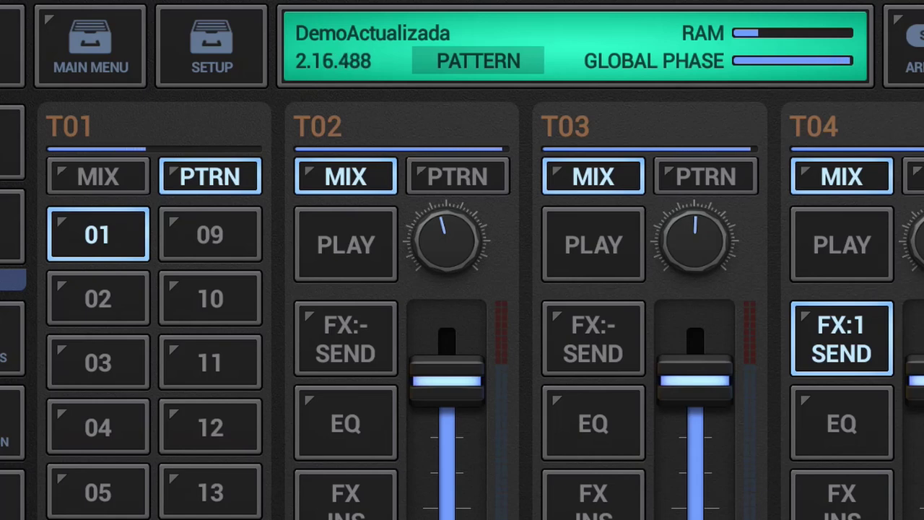
pyautogui.click(93, 303)
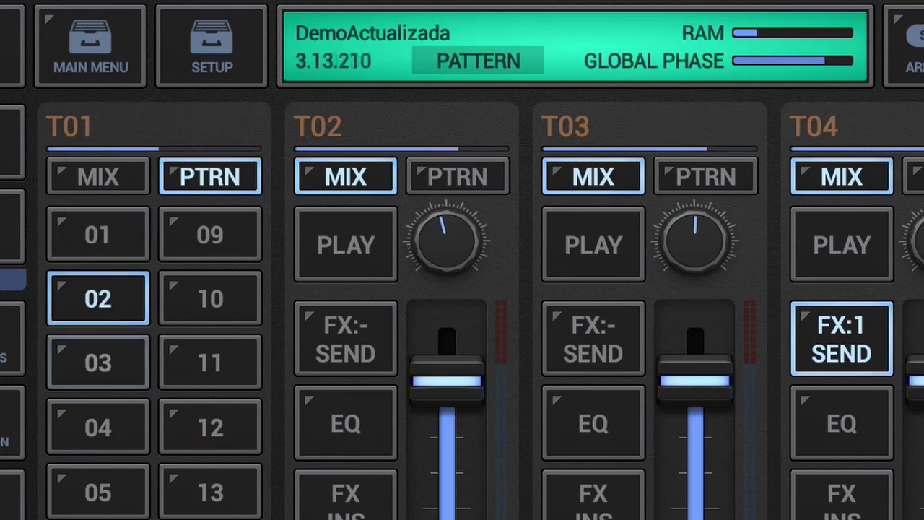
pyautogui.click(101, 241)
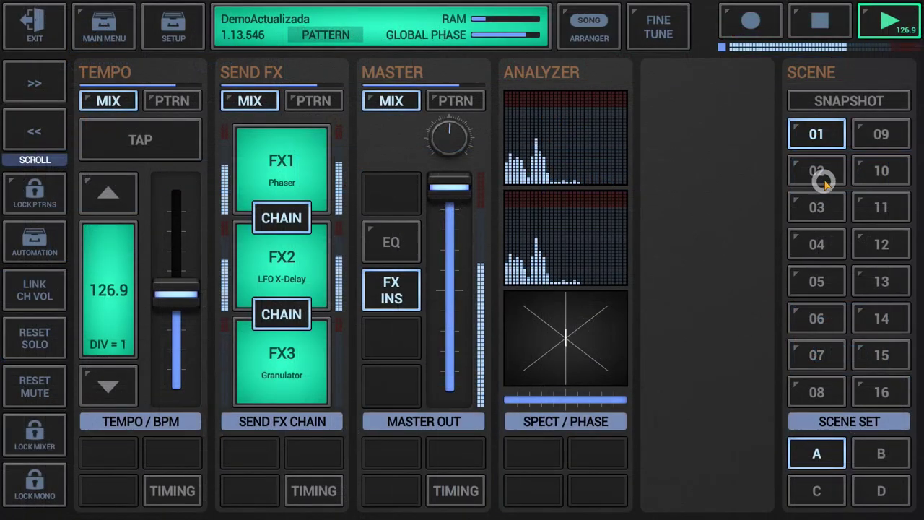
pyautogui.click(821, 176)
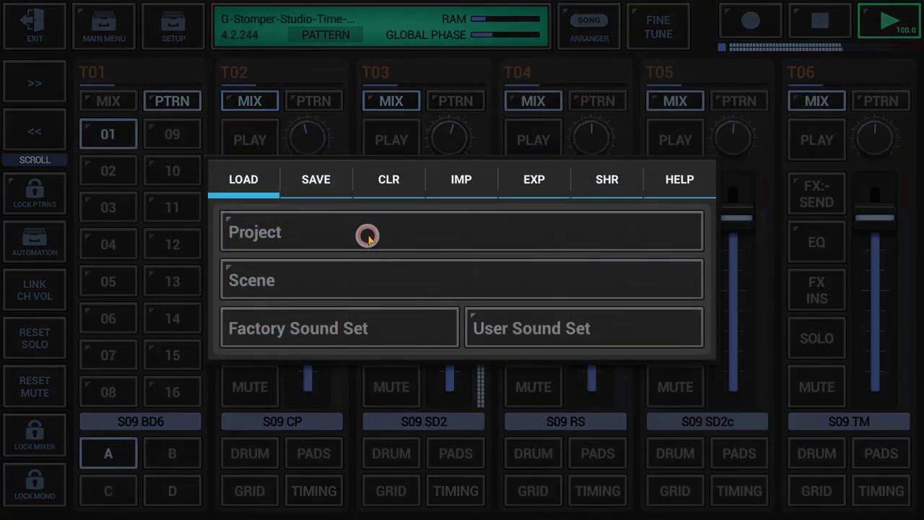
# Step: Load the demo project DemoActualizada and start its playback
pyautogui.click(367, 236)
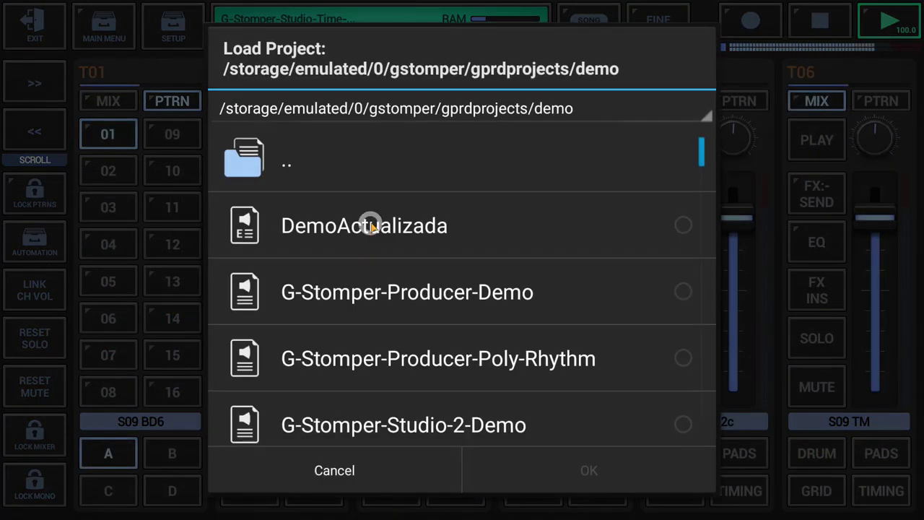
pyautogui.click(445, 228)
pyautogui.click(561, 470)
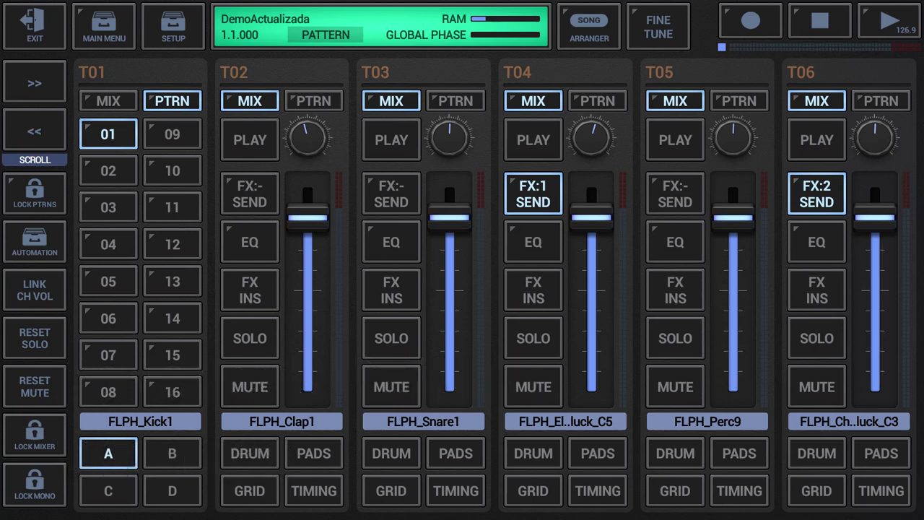
pyautogui.press('space')
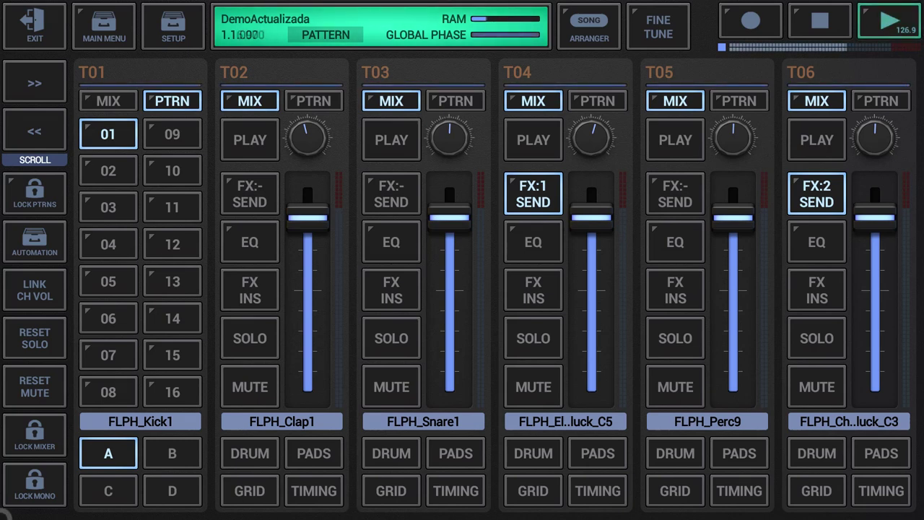
# Step: Switch track T01 between patterns 02 and 01 during playback
pyautogui.click(115, 170)
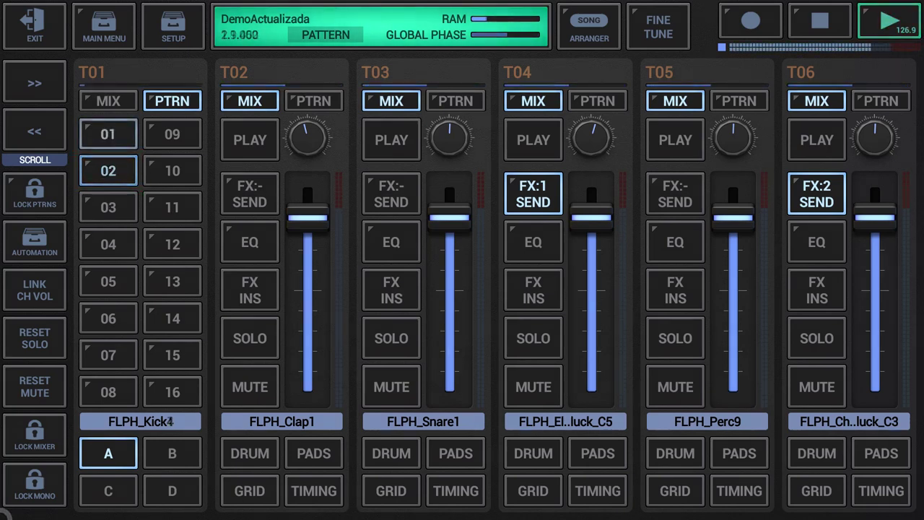
pyautogui.click(109, 134)
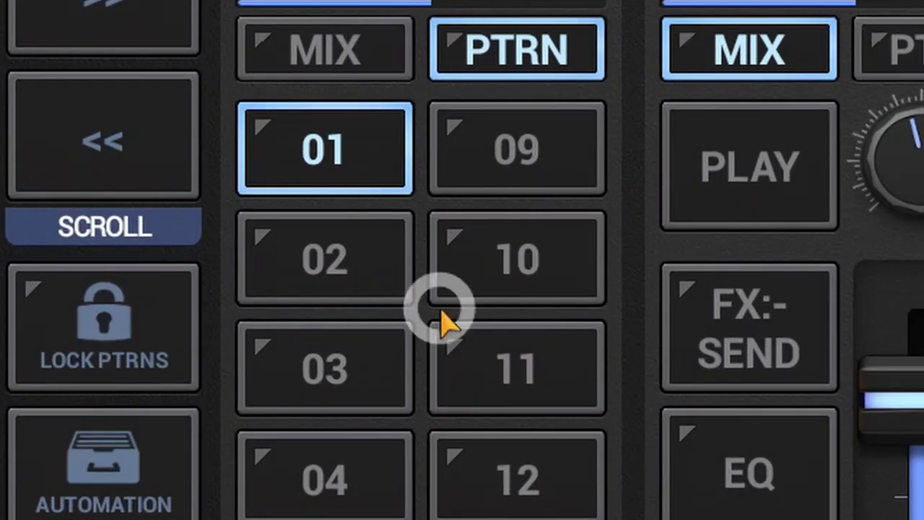
pyautogui.click(339, 258)
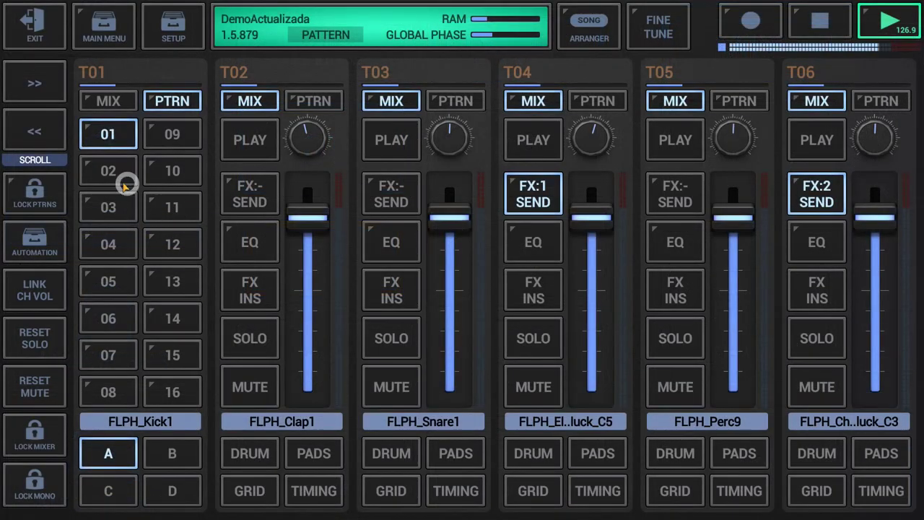
# Step: Schedule the switch to pattern 02 on track T01 at the end of the running Pattern
pyautogui.click(99, 173)
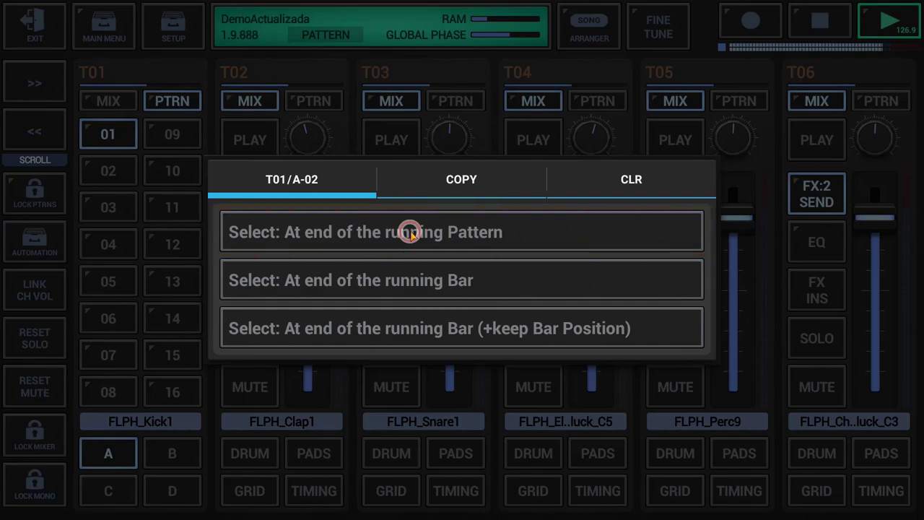
pyautogui.click(409, 232)
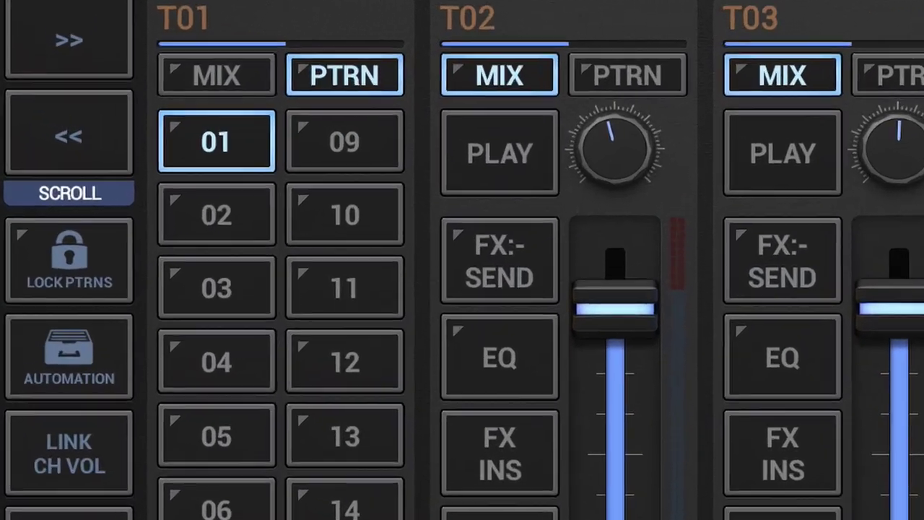
pyautogui.click(213, 217)
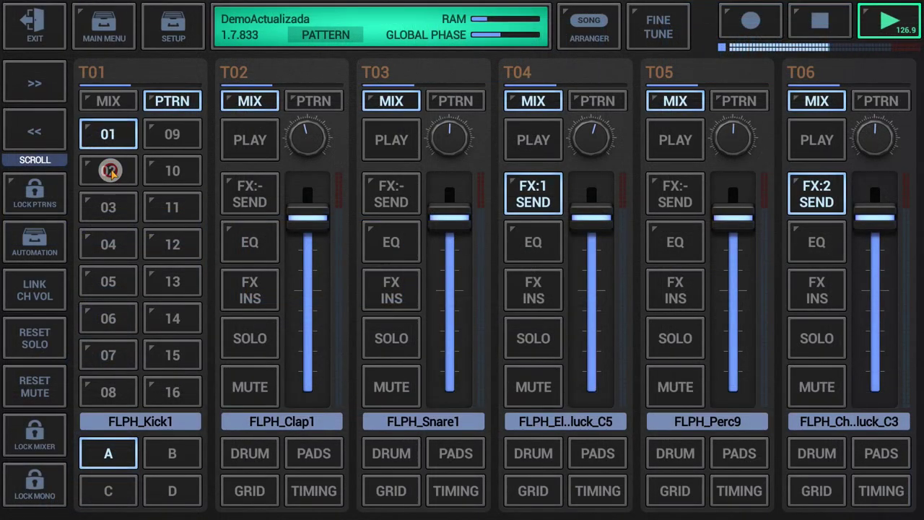
# Step: Schedule the switch to pattern 02 on track T01 at the end of the running Bar
pyautogui.click(110, 171)
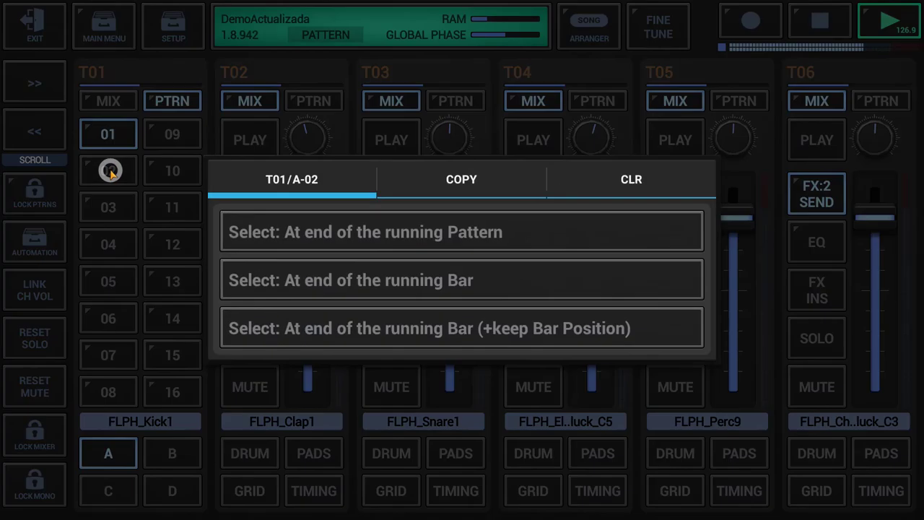
pyautogui.click(393, 283)
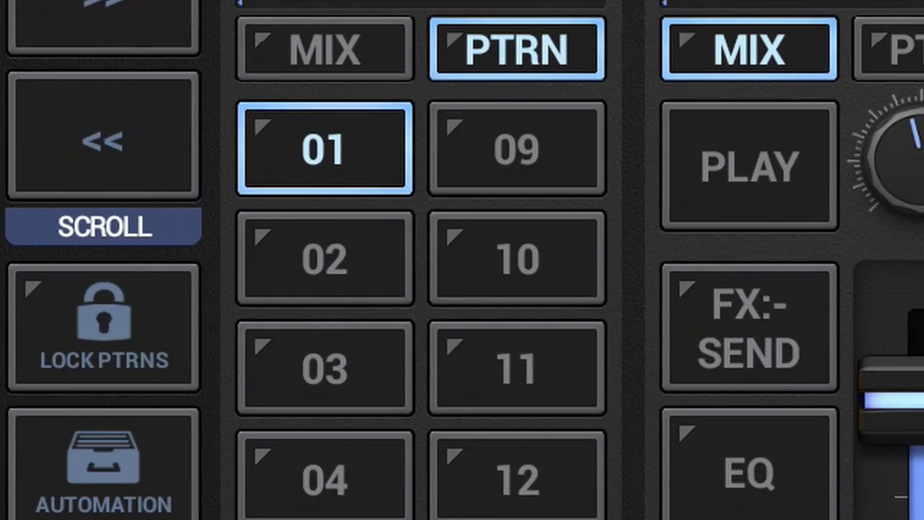
pyautogui.click(361, 288)
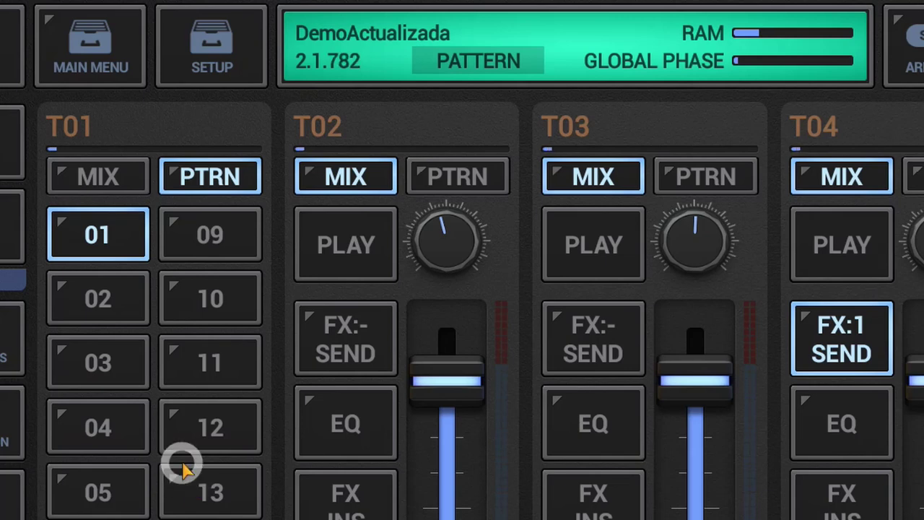
# Step: Schedule the switch to pattern 02 on track T01 at the end of the running Bar, keeping the Bar Position
pyautogui.click(115, 311)
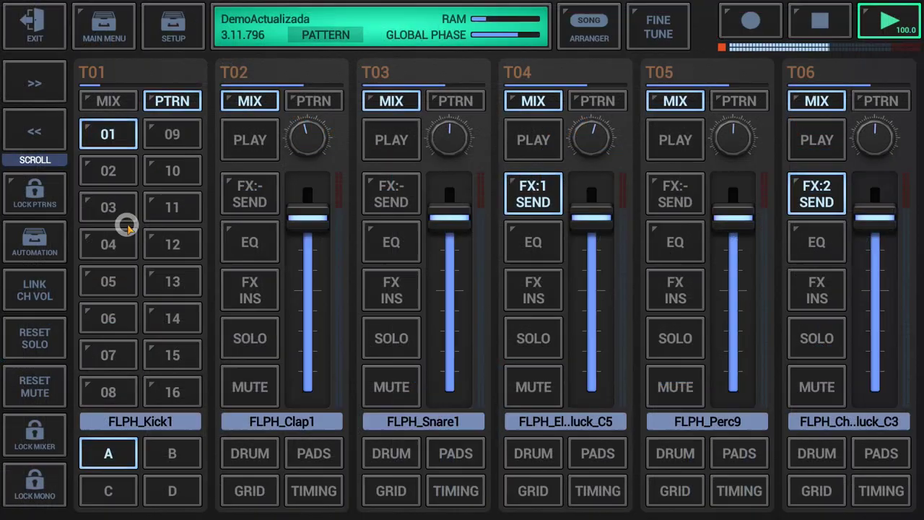
pyautogui.click(107, 303)
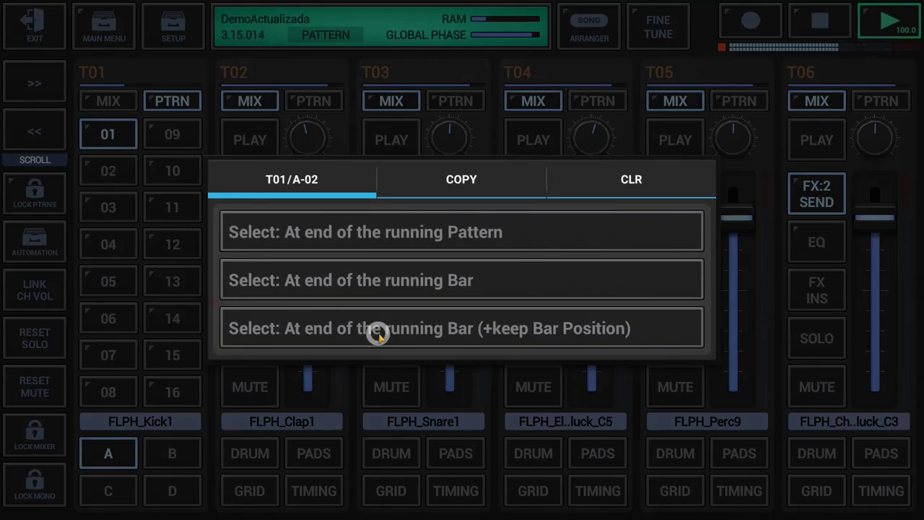
pyautogui.click(378, 334)
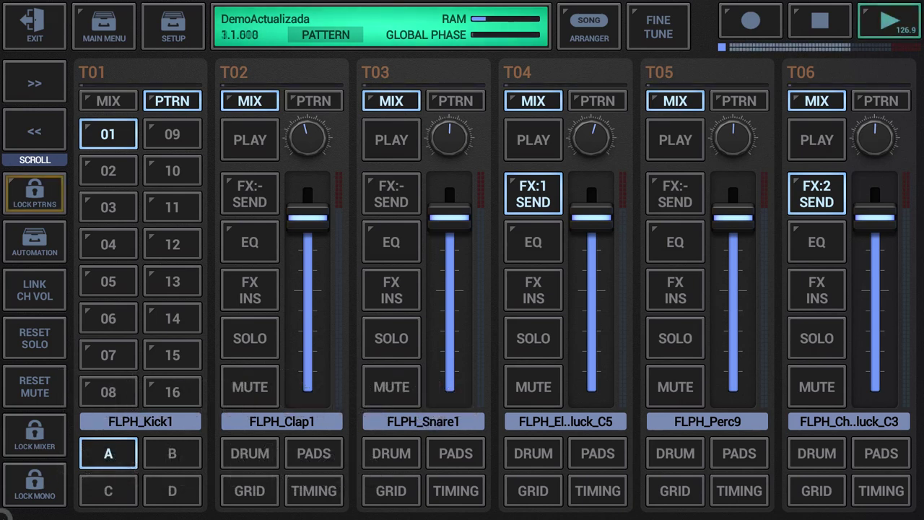
# Step: Queue patterns 02, 03 and 04 on track T01 during playback, and select pattern 01
pyautogui.click(118, 173)
pyautogui.click(106, 205)
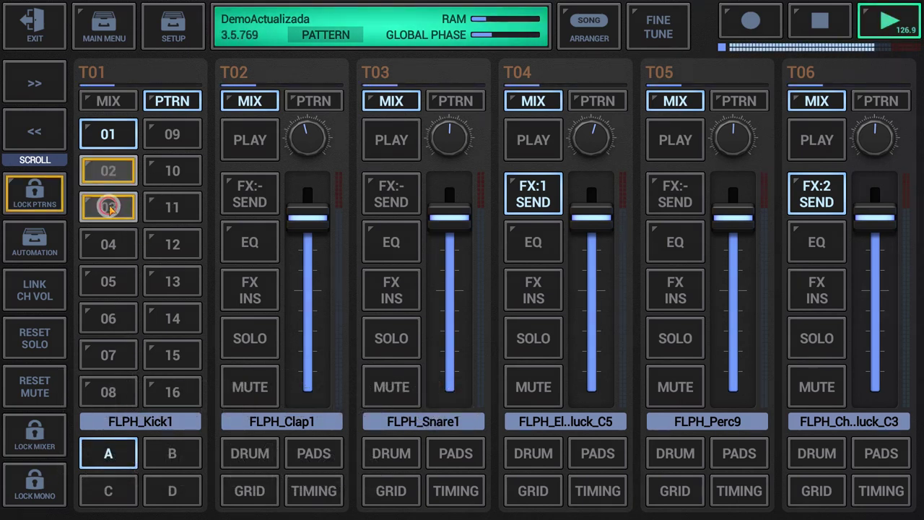
pyautogui.click(110, 246)
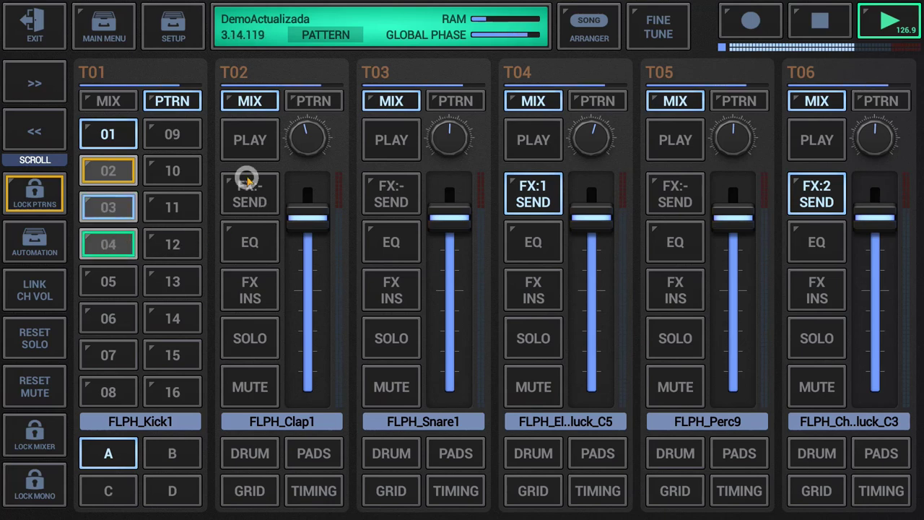
pyautogui.click(112, 138)
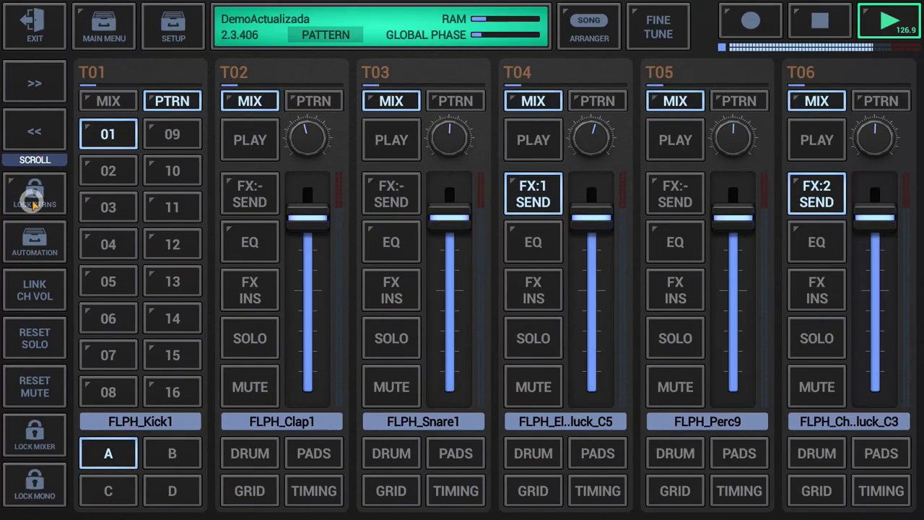
# Step: Turn on the orange Lock Ptrns mode, queue patterns 02, 03 and 04 on track T01, and select pattern 01
pyautogui.click(34, 202)
pyautogui.click(581, 481)
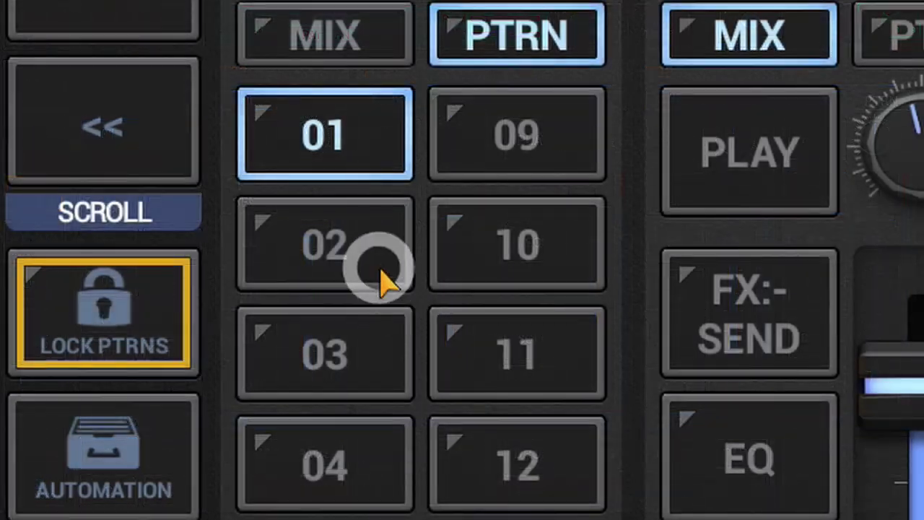
pyautogui.click(129, 177)
pyautogui.click(336, 357)
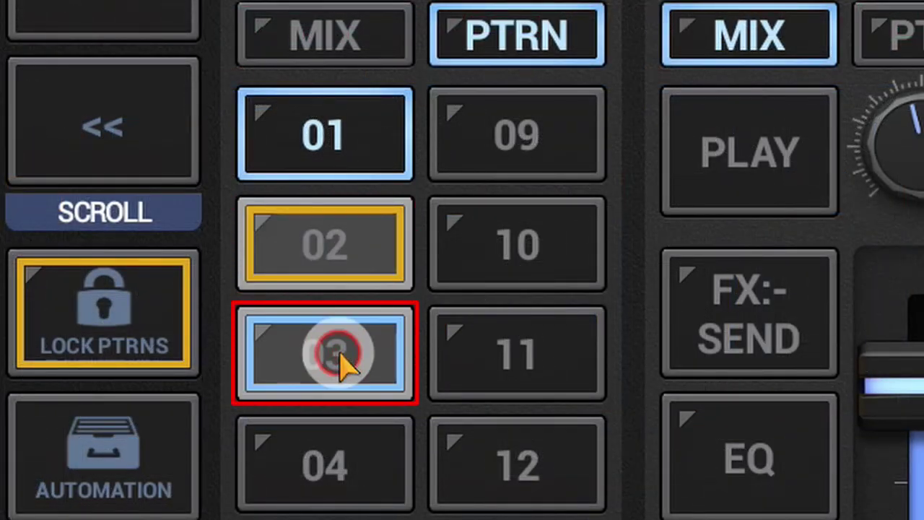
pyautogui.click(342, 469)
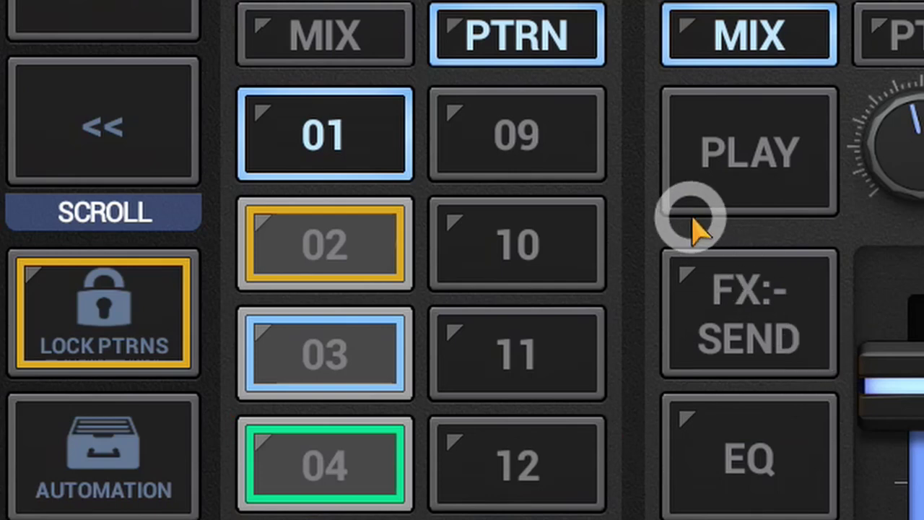
pyautogui.click(330, 147)
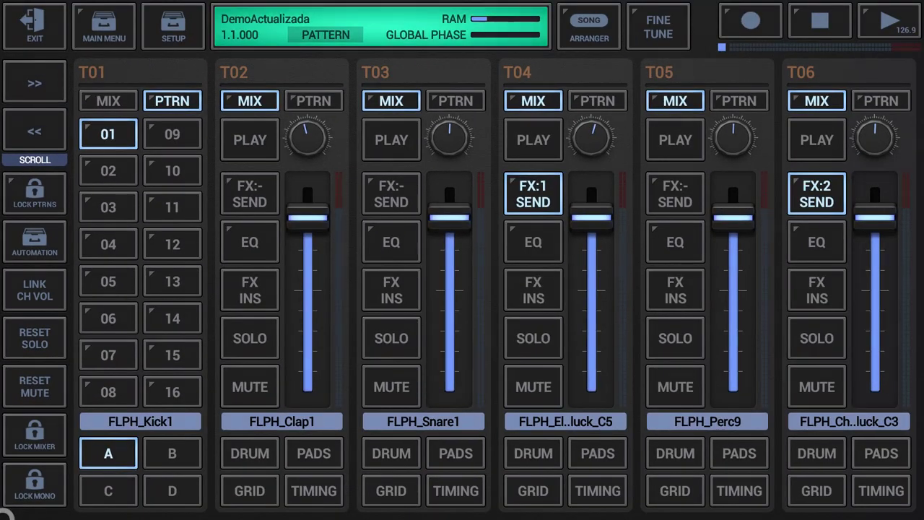
# Step: Start playback, open track T01 in the Drum Machine and activate steps 01 and 05 in bar 1
pyautogui.click(884, 29)
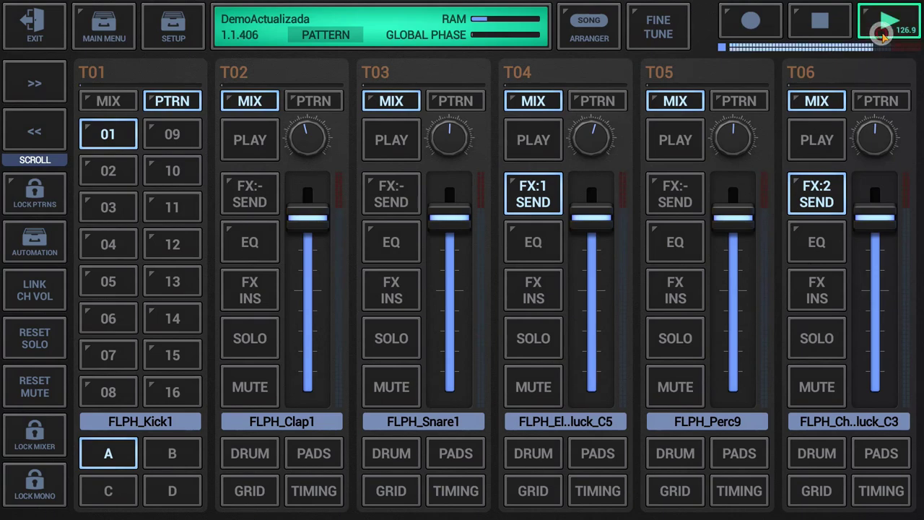
pyautogui.click(112, 101)
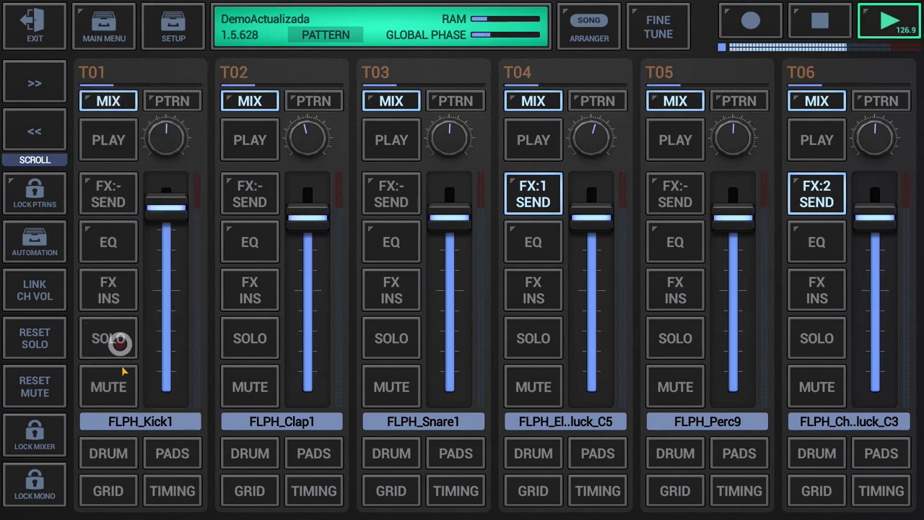
pyautogui.click(107, 449)
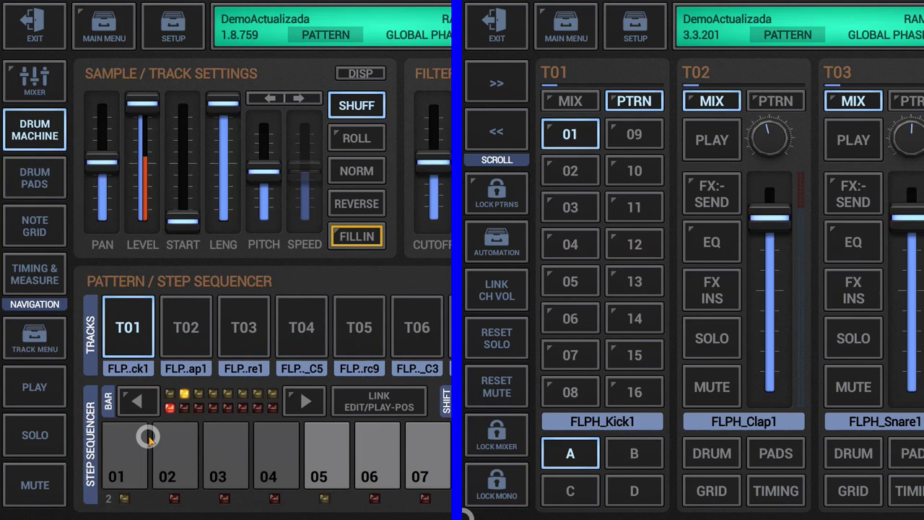
pyautogui.click(124, 469)
pyautogui.click(329, 477)
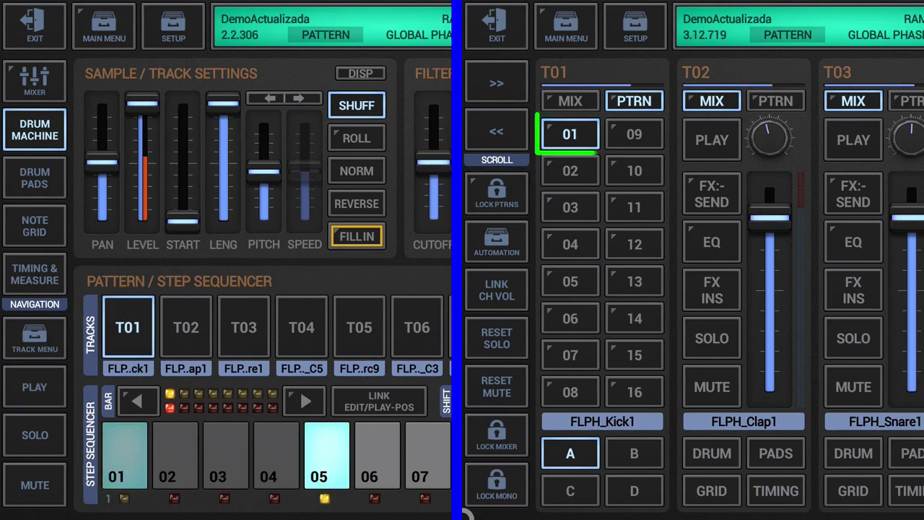
# Step: Activate steps 01, 05, 07, 09 and 13 in bar 2 of track T01, and step 01 in bar 3
pyautogui.click(133, 456)
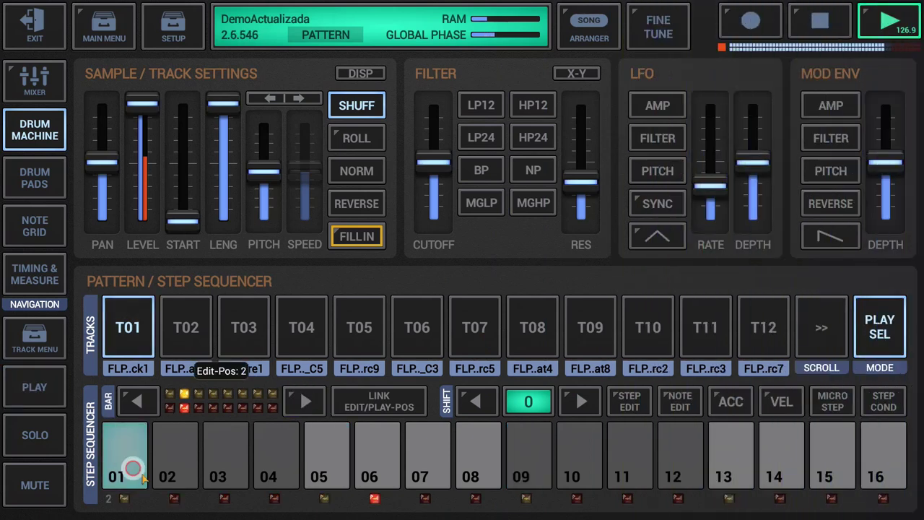
pyautogui.click(319, 462)
pyautogui.click(423, 468)
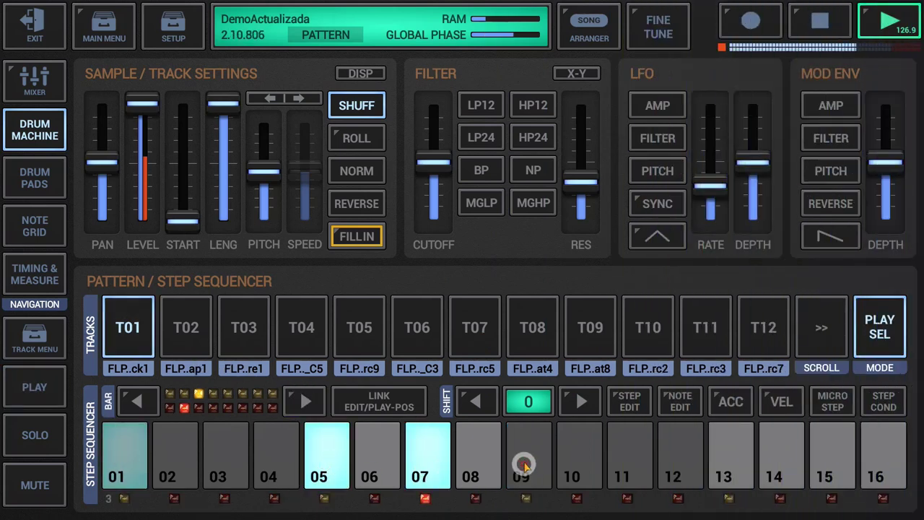
pyautogui.click(522, 469)
pyautogui.click(740, 455)
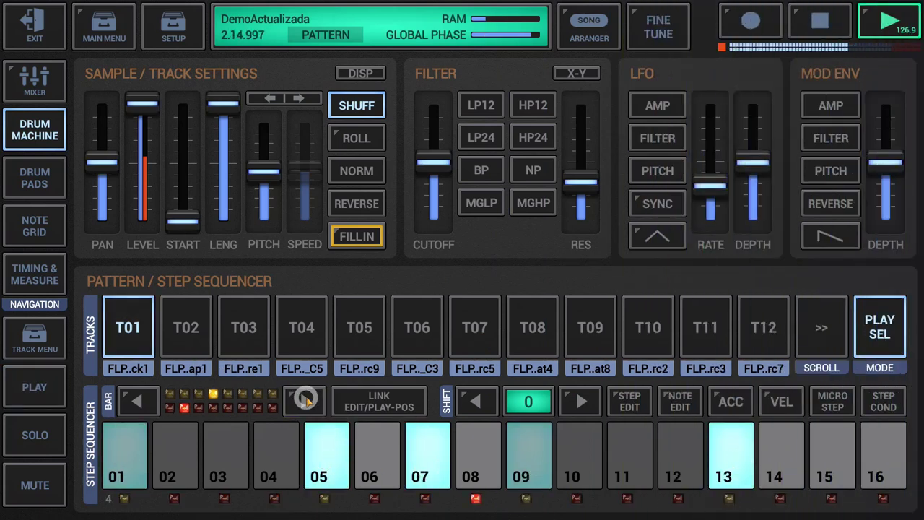
pyautogui.click(304, 399)
pyautogui.click(118, 454)
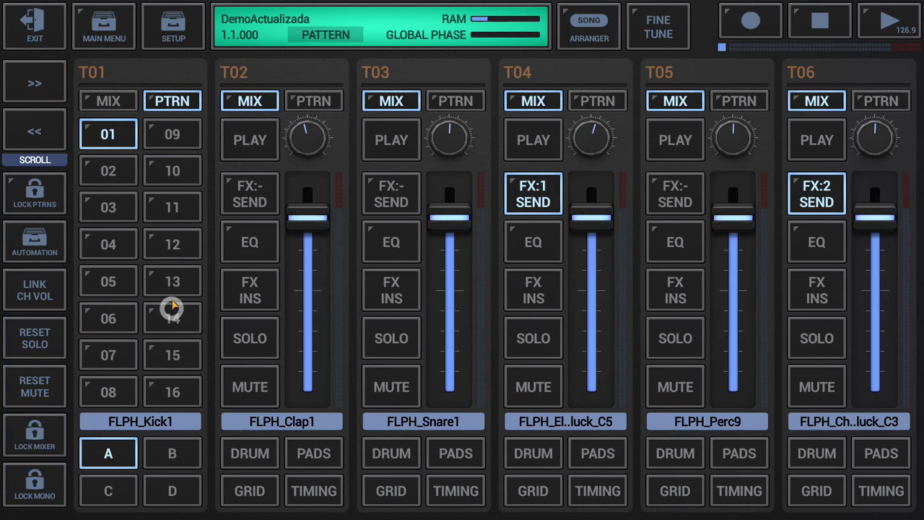
# Step: Enable Lock Patterns and start playback
pyautogui.click(52, 200)
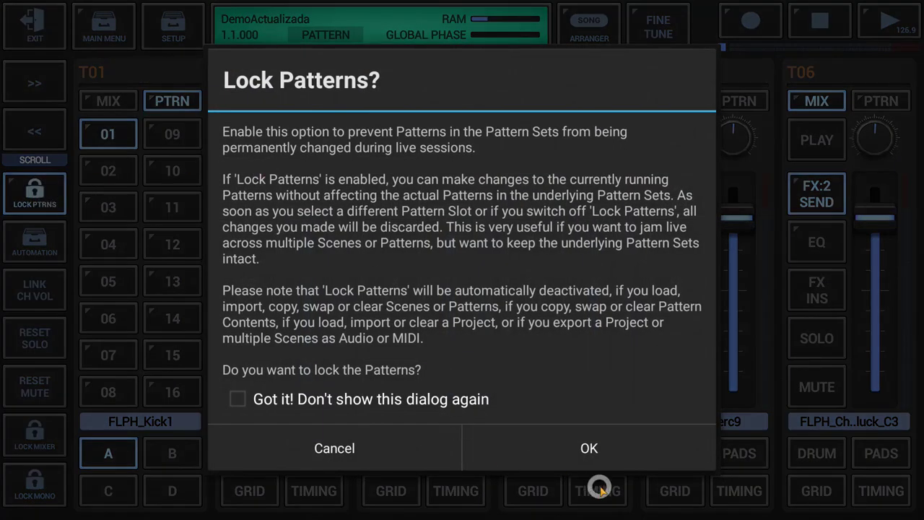
pyautogui.click(590, 449)
pyautogui.click(889, 24)
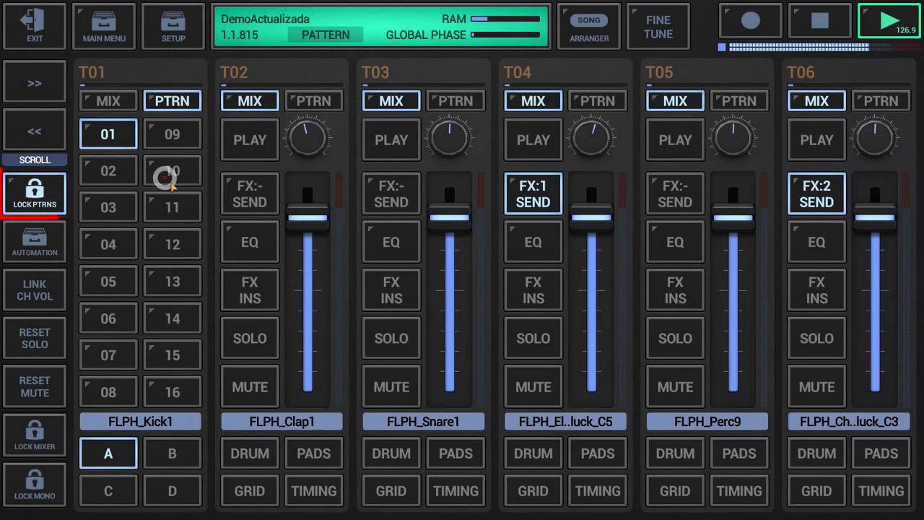
# Step: Open track T01 in the Drum Machine and activate steps 01 and 05 in bar 1 with the patterns locked
pyautogui.click(107, 97)
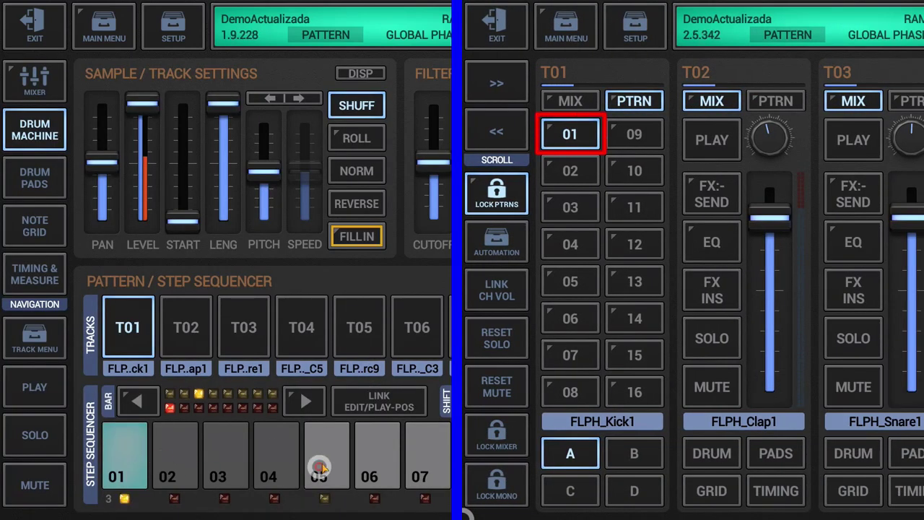
pyautogui.click(320, 466)
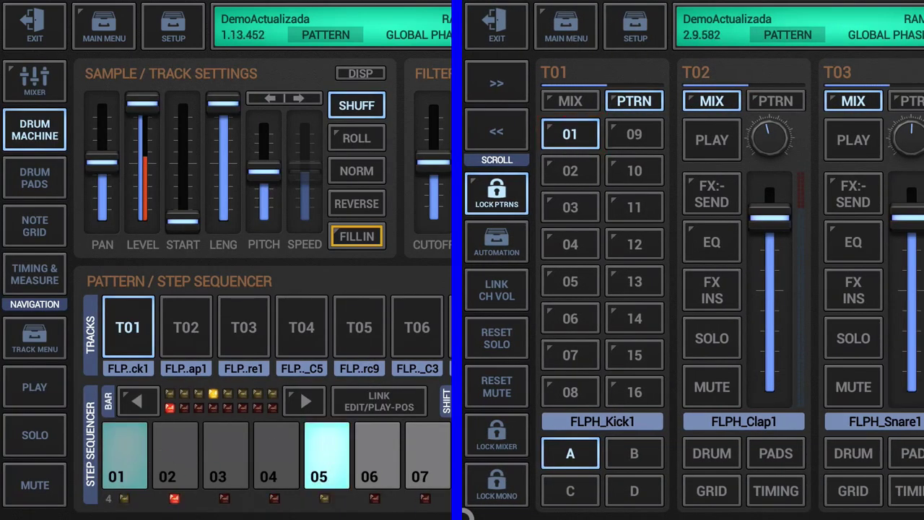
pyautogui.click(289, 408)
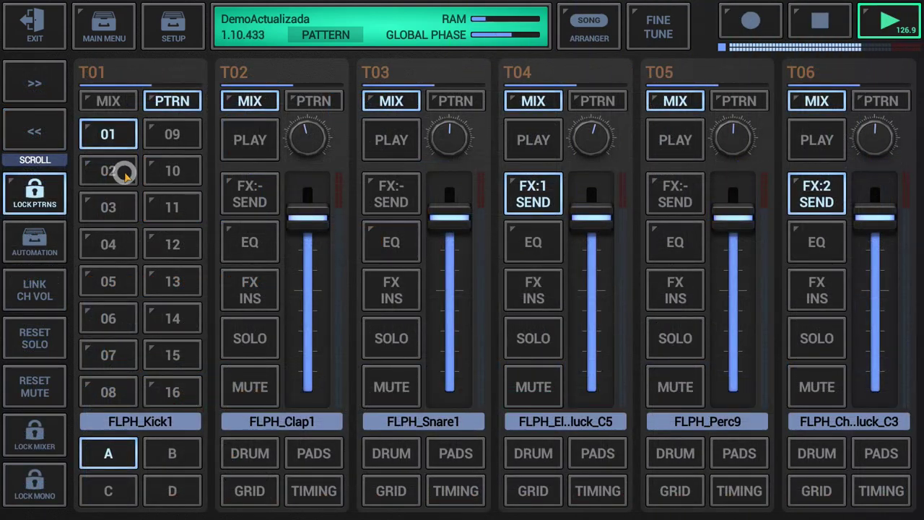
# Step: Switch track T01 to pattern 02 and turn off Lock Patterns
pyautogui.click(118, 173)
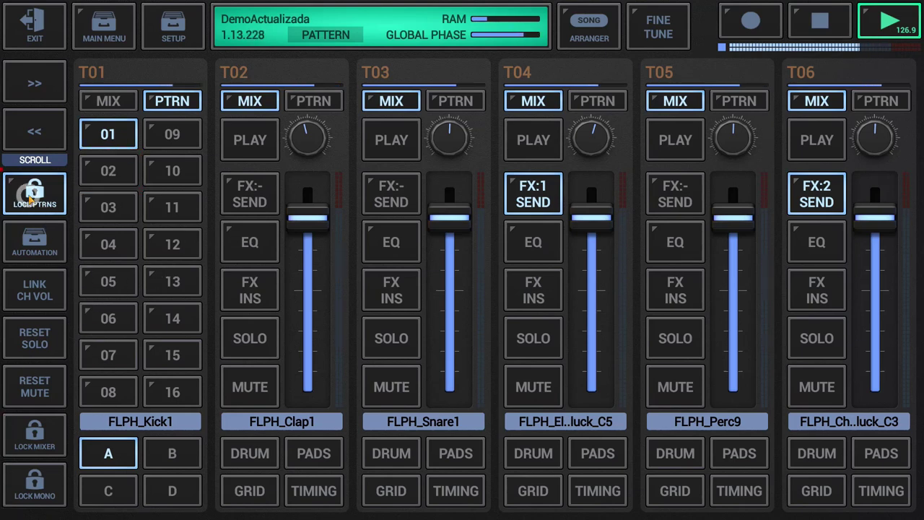
pyautogui.click(27, 193)
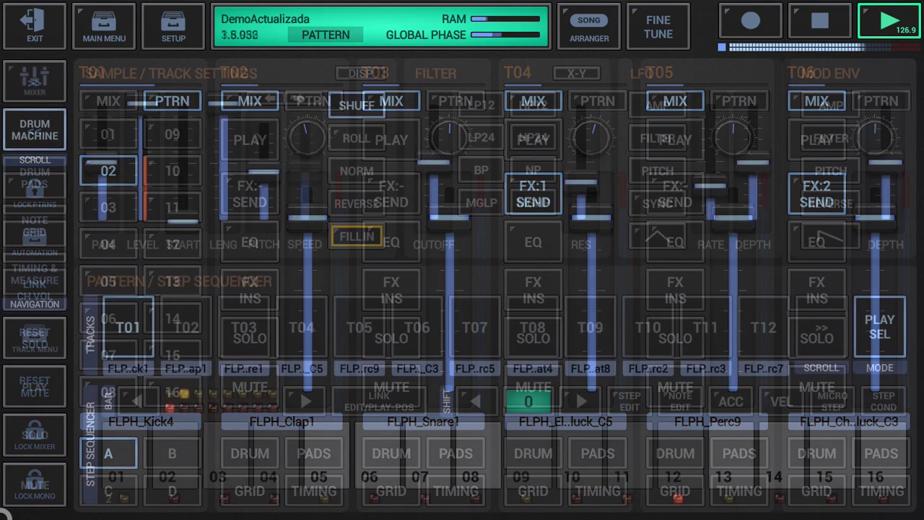
# Step: Activate steps 05, 09 and 13 in bar 1 of track T01's pattern 02, and show the main save options
pyautogui.click(323, 474)
pyautogui.click(521, 455)
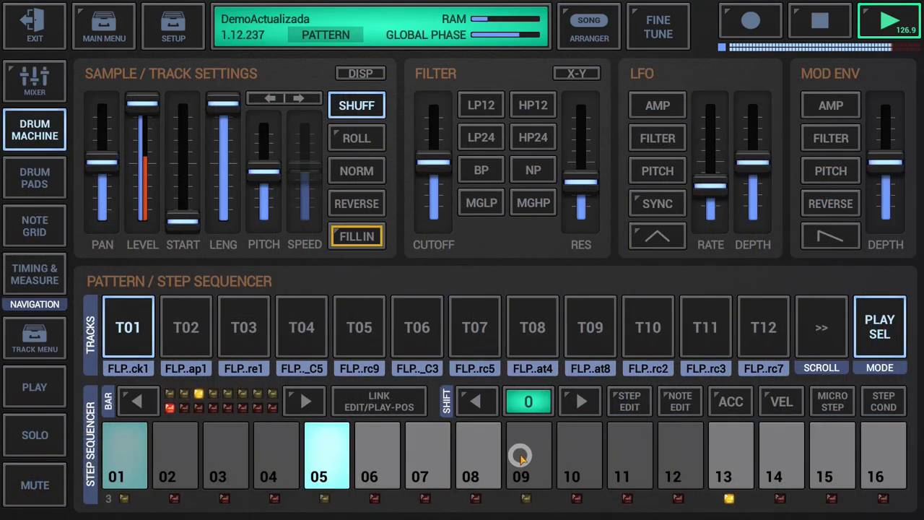
pyautogui.click(719, 492)
pyautogui.click(113, 37)
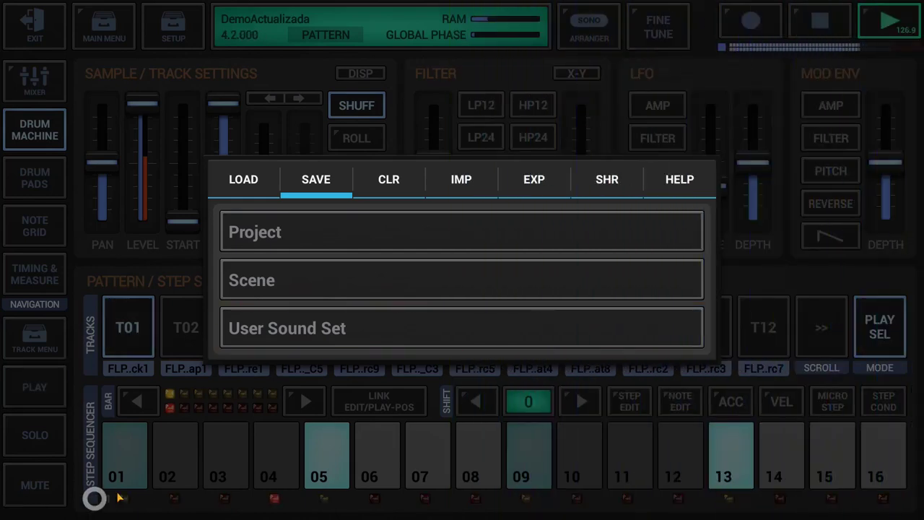
# Step: Review the select, copy and clear options for T01's pattern A-01 in its pattern list and in the mixer
pyautogui.click(321, 331)
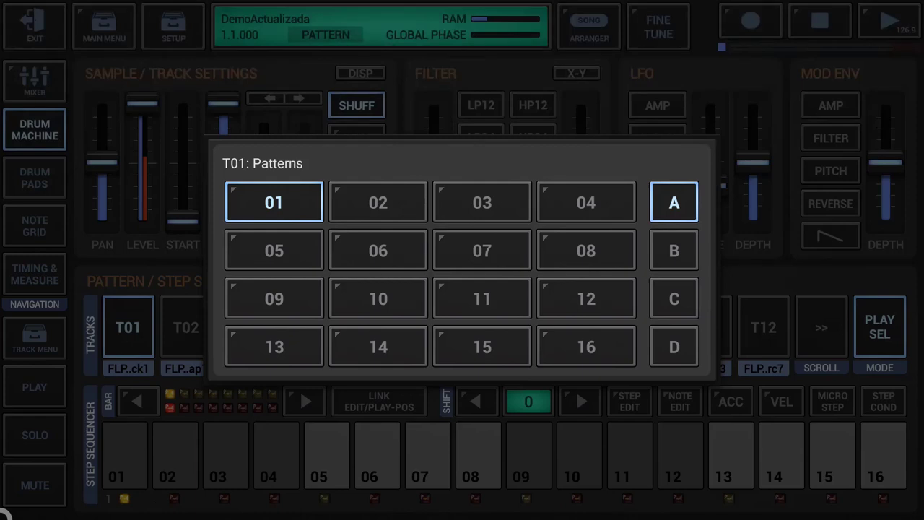
pyautogui.click(275, 207)
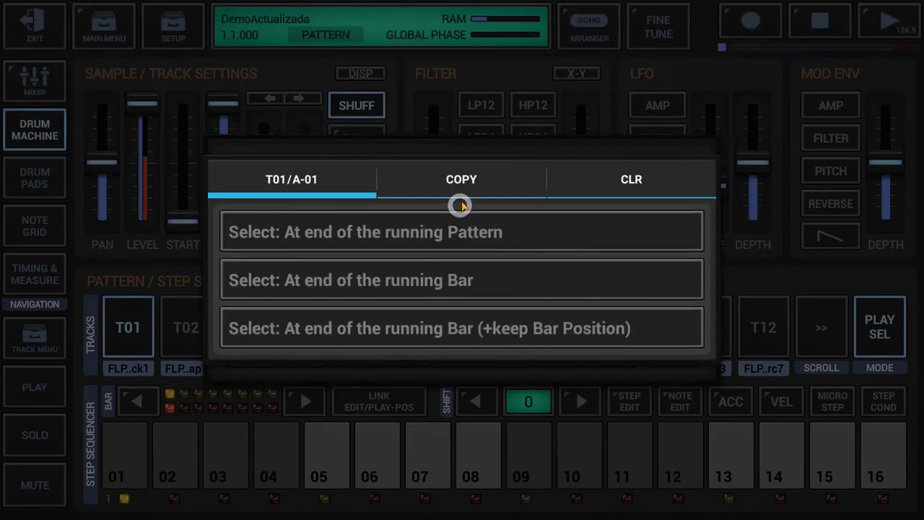
pyautogui.click(463, 181)
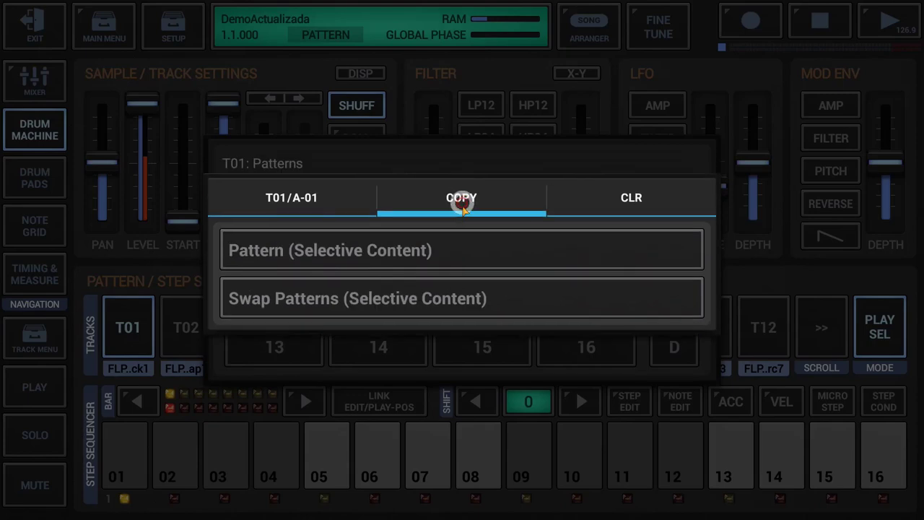
pyautogui.click(637, 203)
pyautogui.click(328, 210)
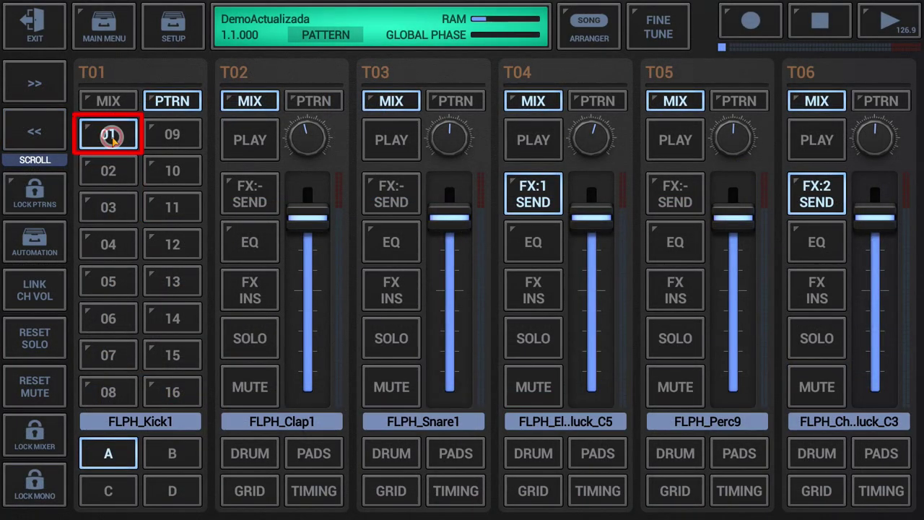
pyautogui.click(108, 136)
pyautogui.click(457, 180)
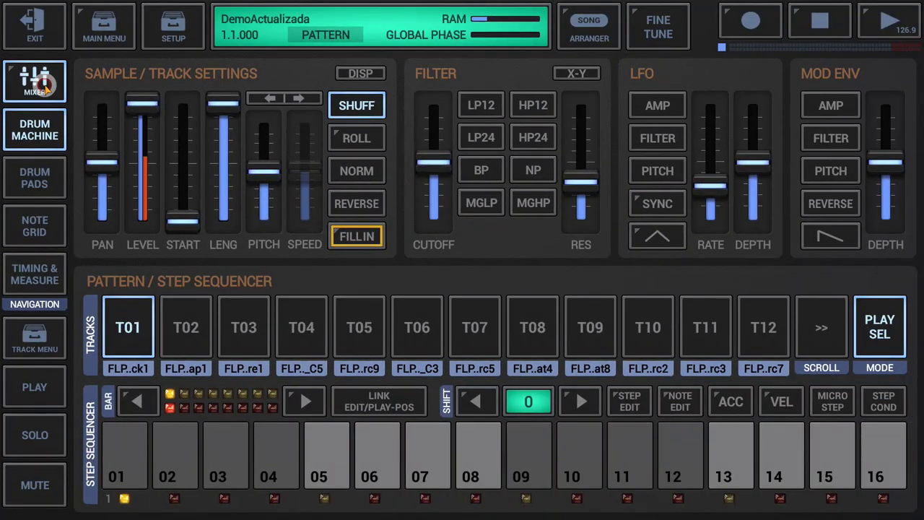
# Step: Switch track T01 to pattern A-02 and back to A-01 through its pattern list
pyautogui.click(45, 85)
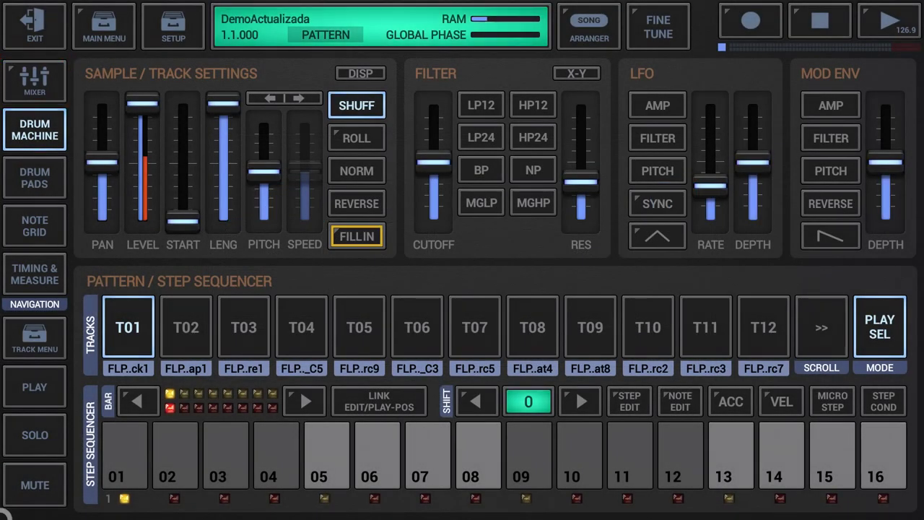
pyautogui.click(42, 88)
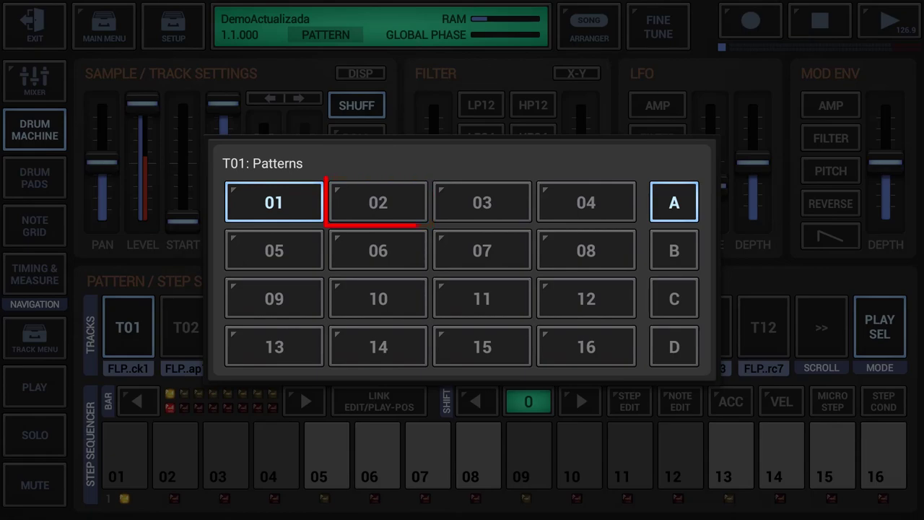
pyautogui.click(375, 207)
pyautogui.click(121, 386)
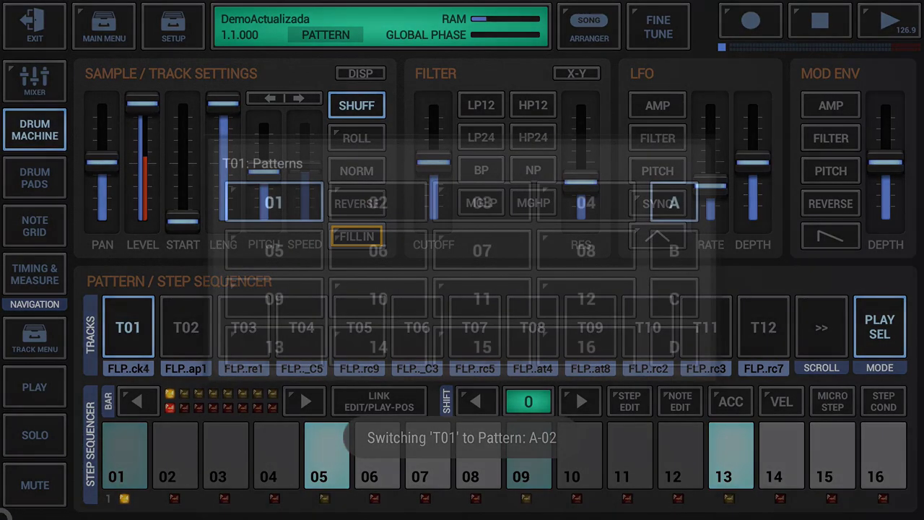
pyautogui.click(286, 204)
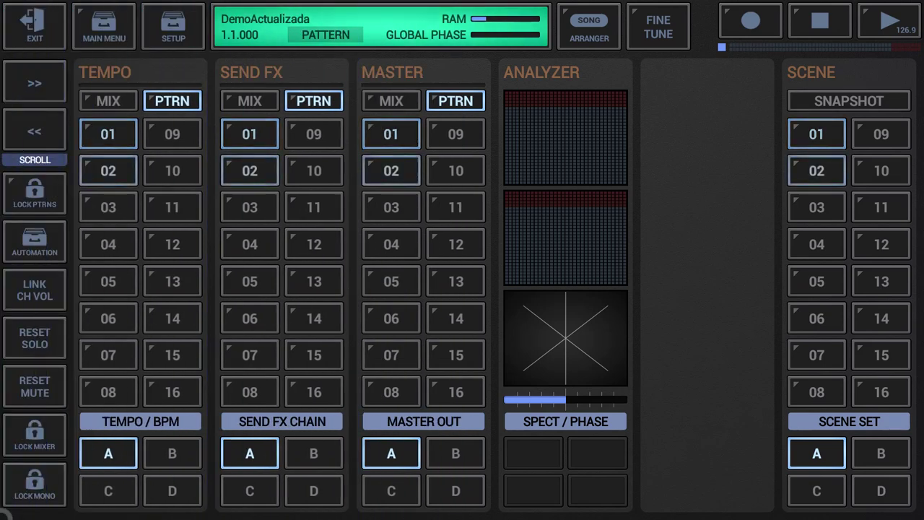
# Step: Select scene 01 and check which patterns tracks T01 to T06 use
pyautogui.click(818, 138)
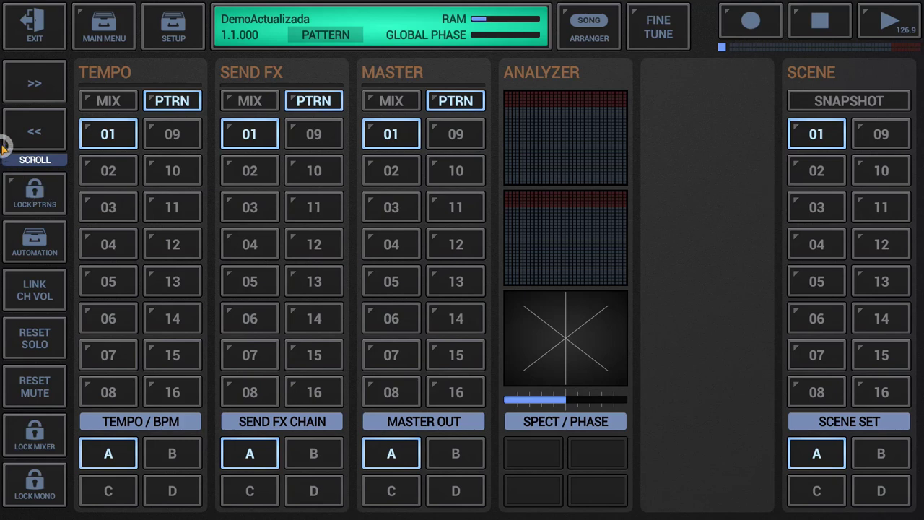
pyautogui.click(34, 86)
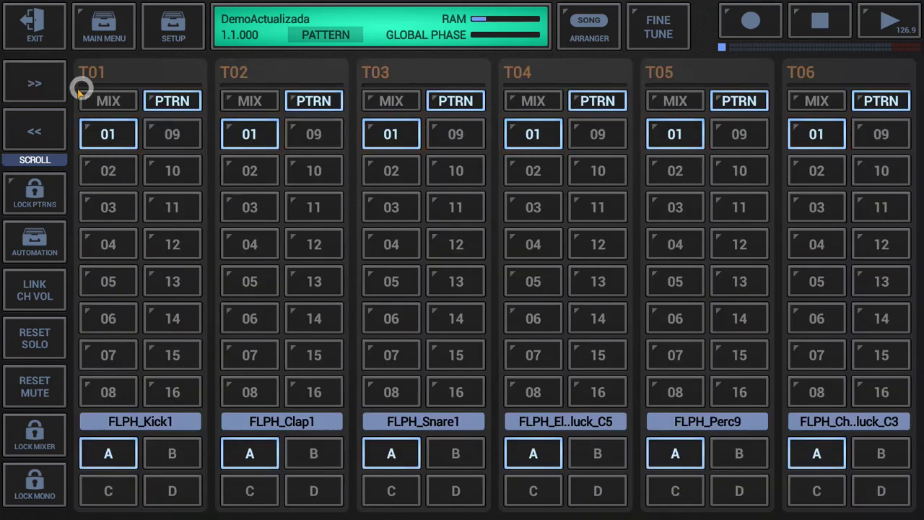
pyautogui.click(31, 135)
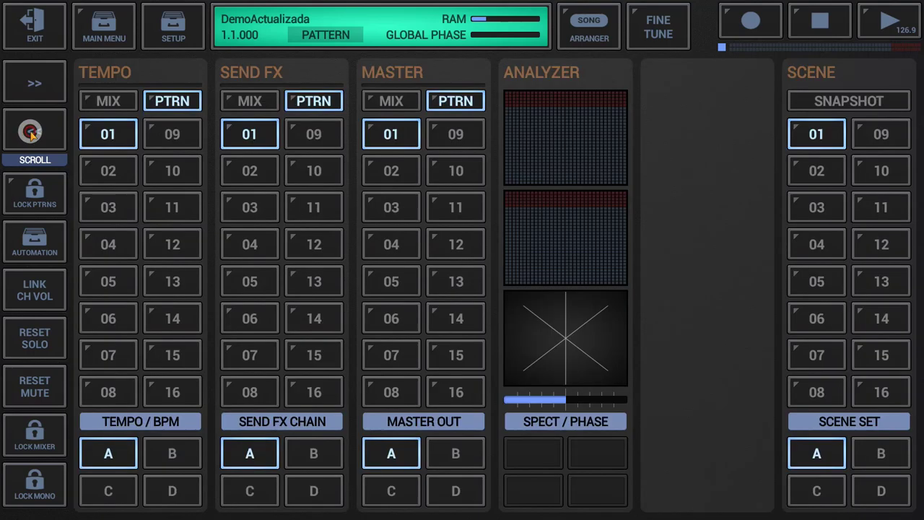
# Step: Select scene 02 and check the patterns it assigns to tempo, send FX, master and the tracks
pyautogui.click(811, 171)
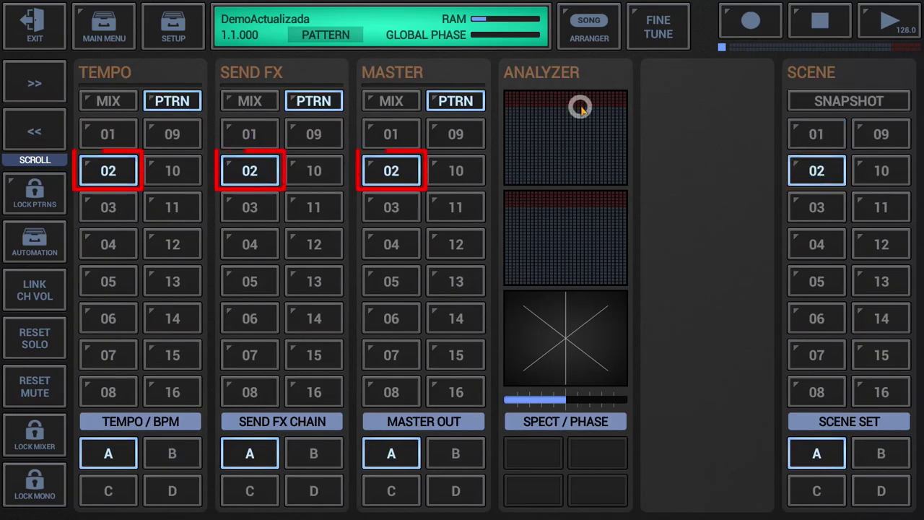
pyautogui.click(32, 83)
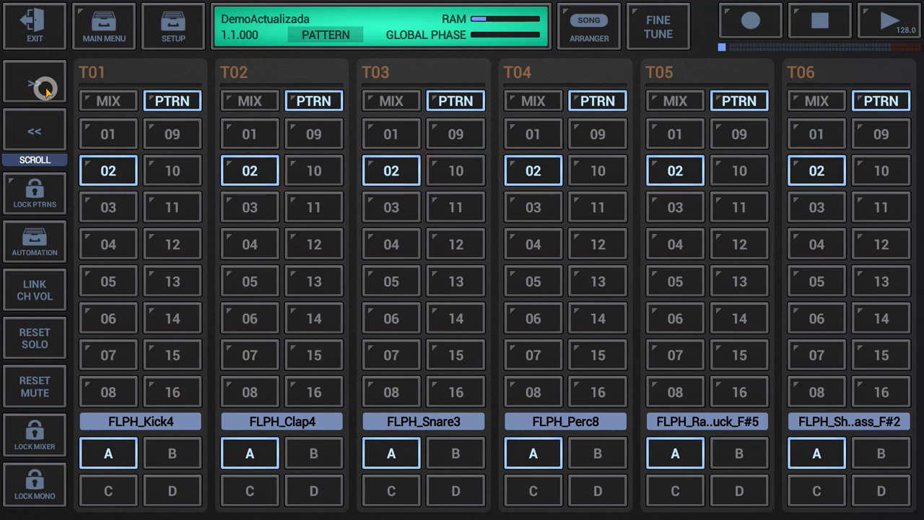
pyautogui.click(45, 88)
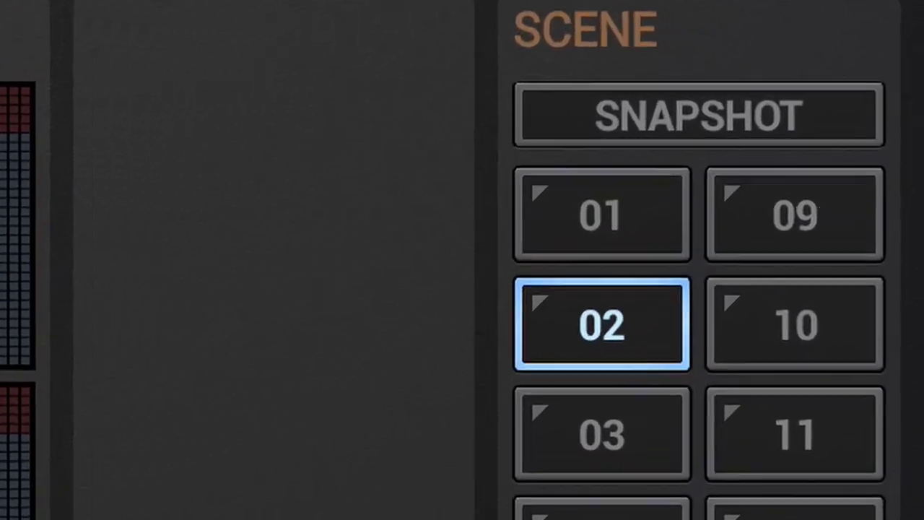
# Step: Return to scene 01, start playback, and switch to scene 02 and back to scene 01 while playing
pyautogui.click(604, 226)
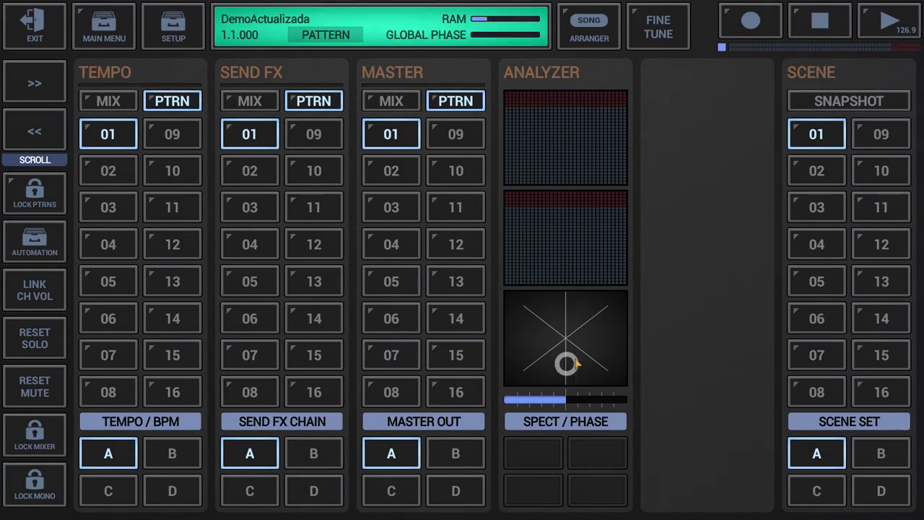
pyautogui.click(887, 29)
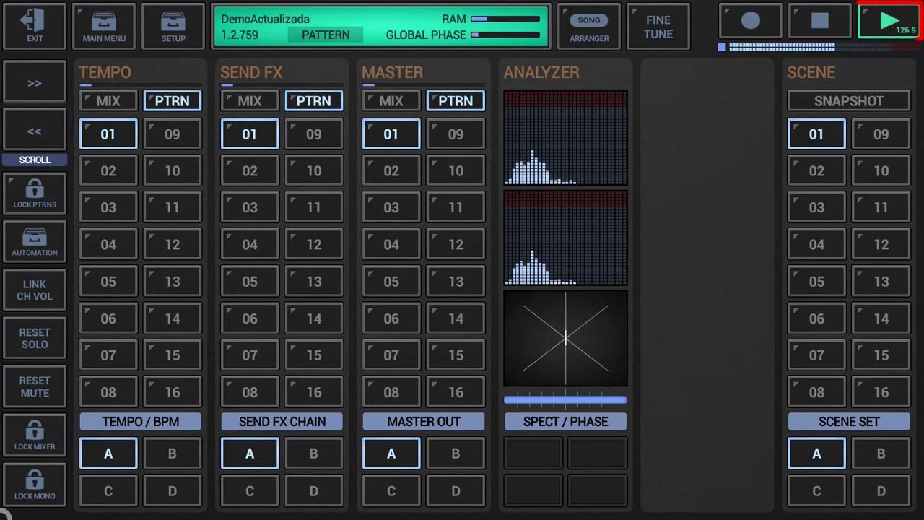
pyautogui.click(818, 172)
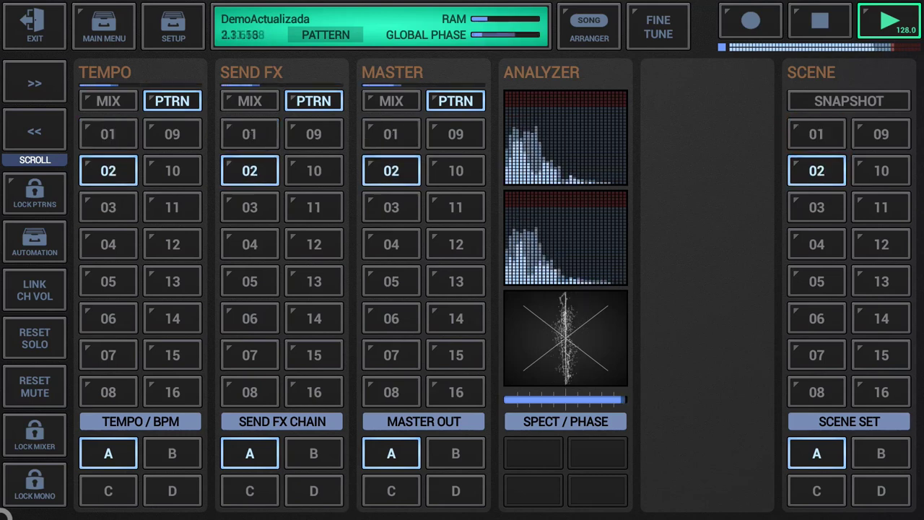
pyautogui.click(808, 135)
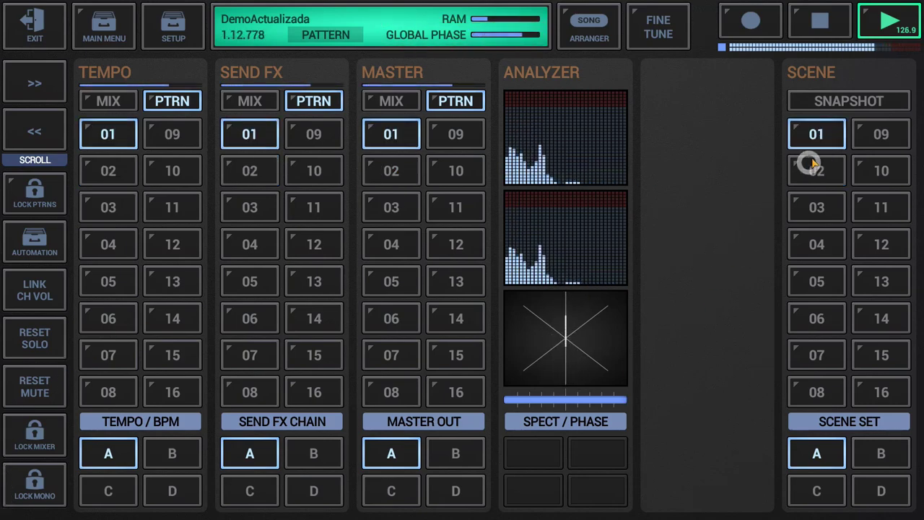
pyautogui.click(821, 132)
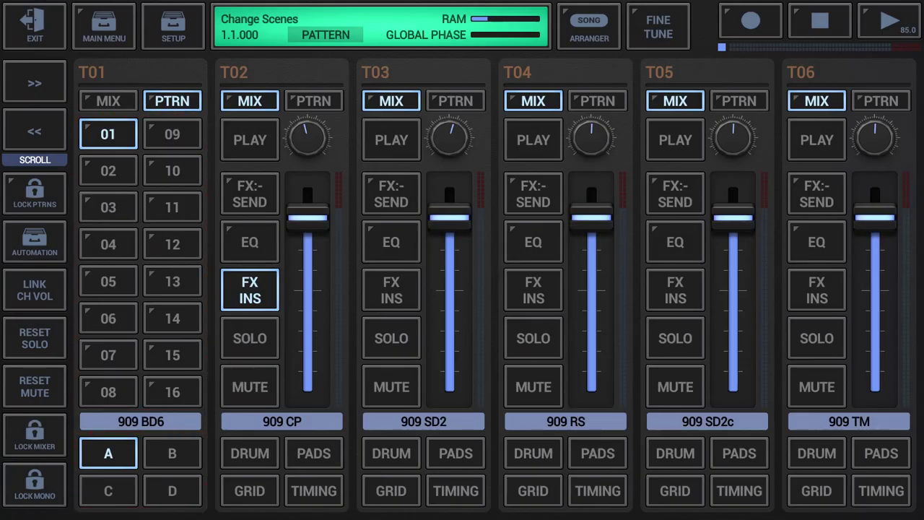
# Step: Start playback of the Change Scenes project and queue patterns 02, 03 and 01 in turn on track T01
pyautogui.click(892, 25)
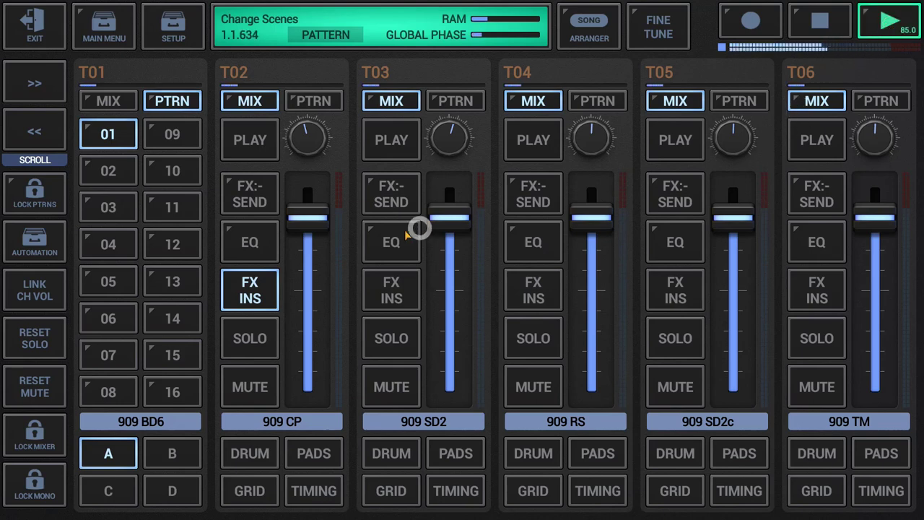
pyautogui.click(109, 169)
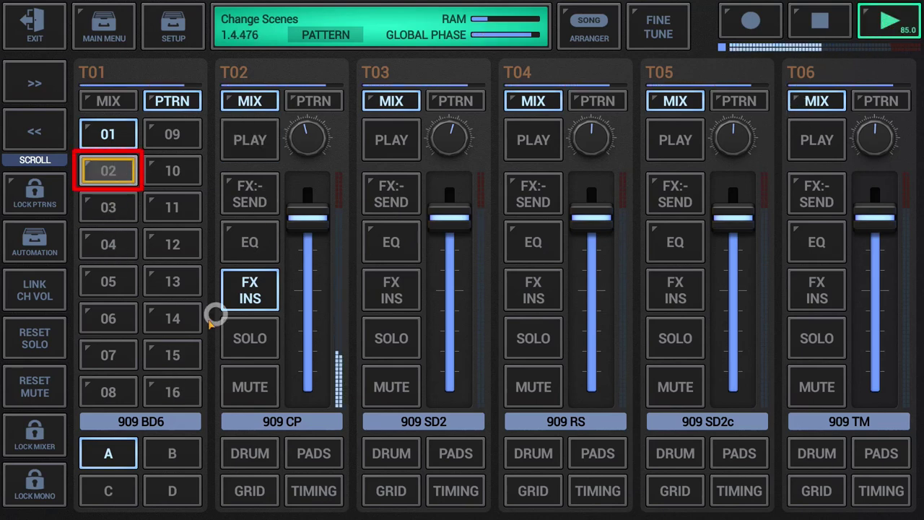
pyautogui.click(112, 209)
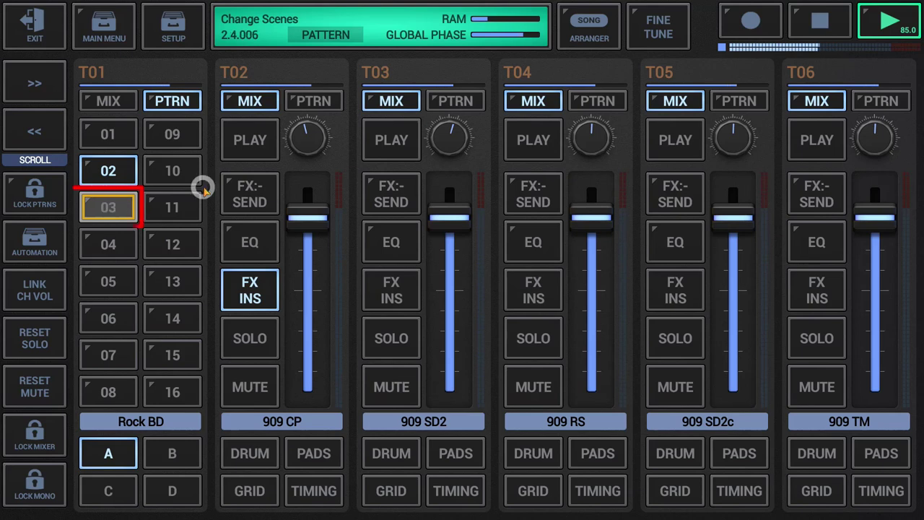
pyautogui.click(109, 135)
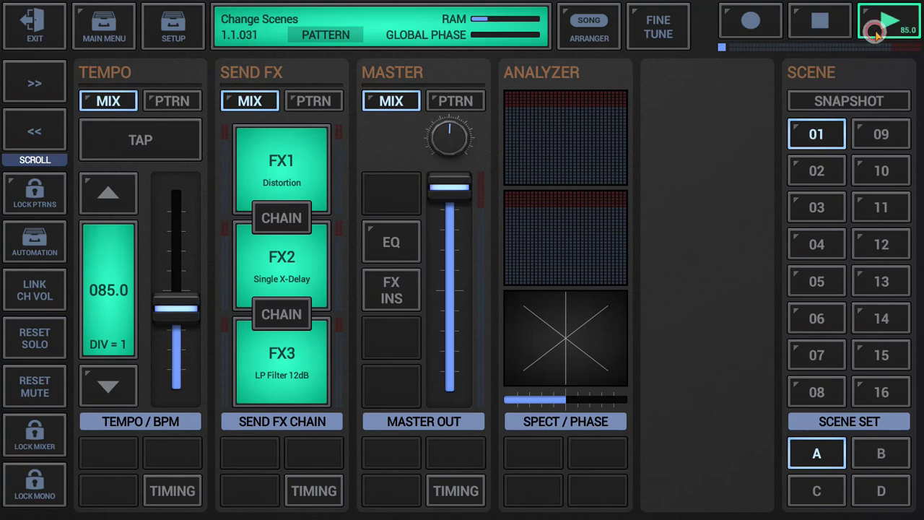
# Step: Queue scenes 02, 03 and 01 in turn during playback, and stop the playback
pyautogui.click(823, 170)
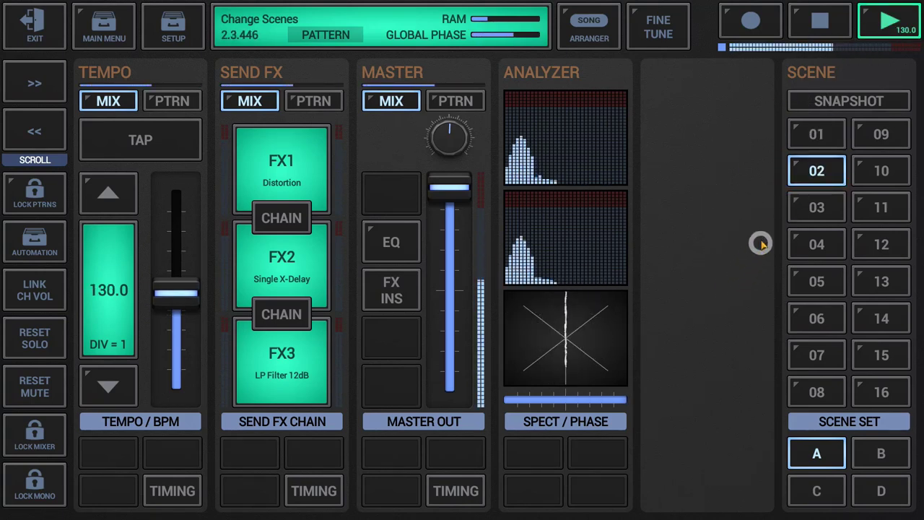
pyautogui.click(803, 206)
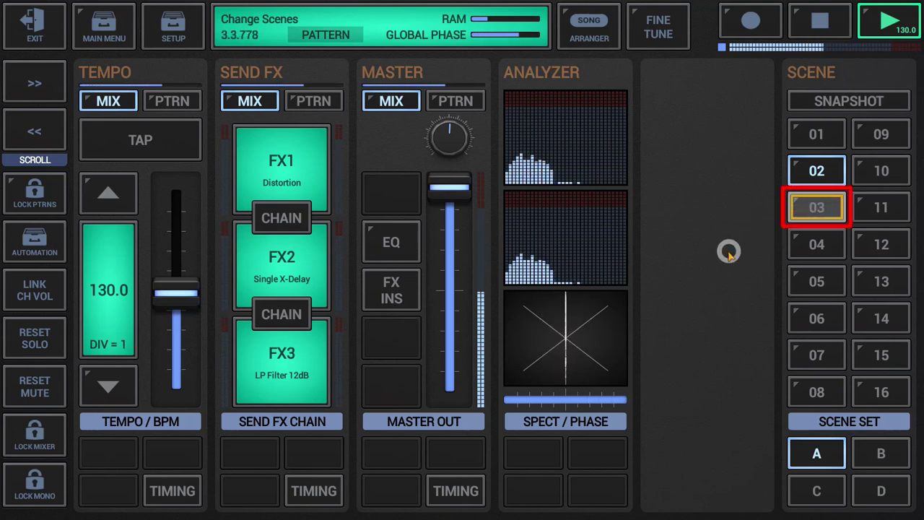
pyautogui.click(799, 137)
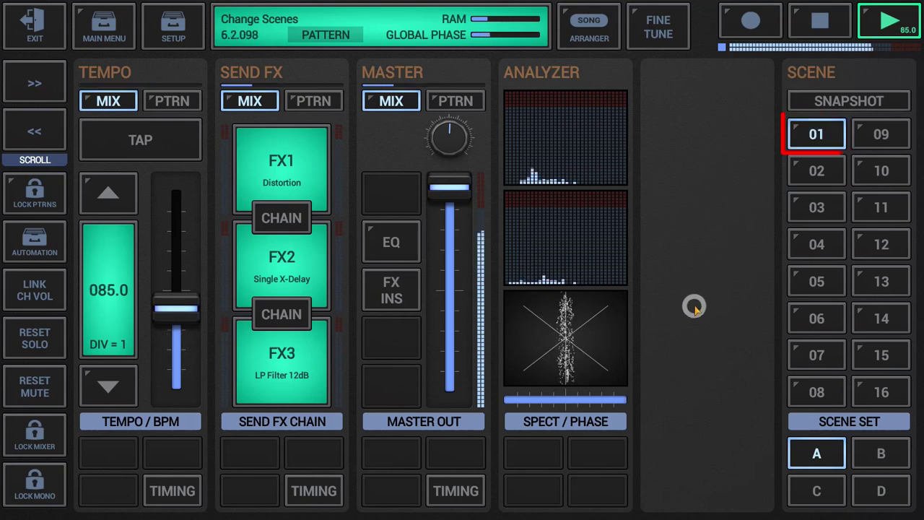
pyautogui.press('space')
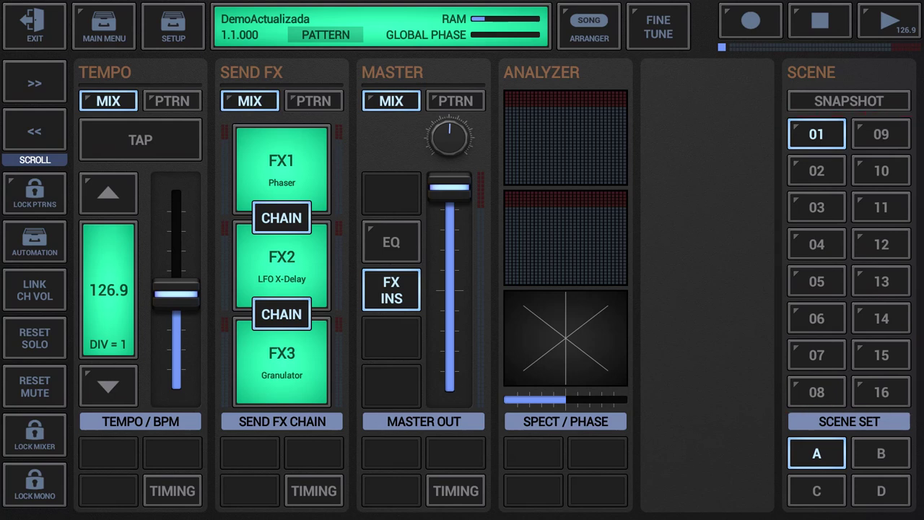
# Step: Play the DemoActualizada project, switch the scene set to B, C and back to A, and stop playback
pyautogui.press('space')
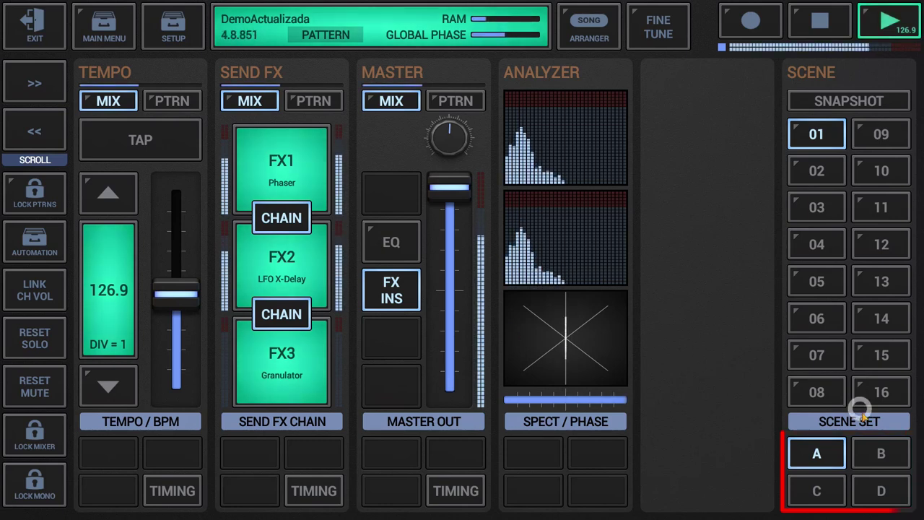
pyautogui.click(882, 454)
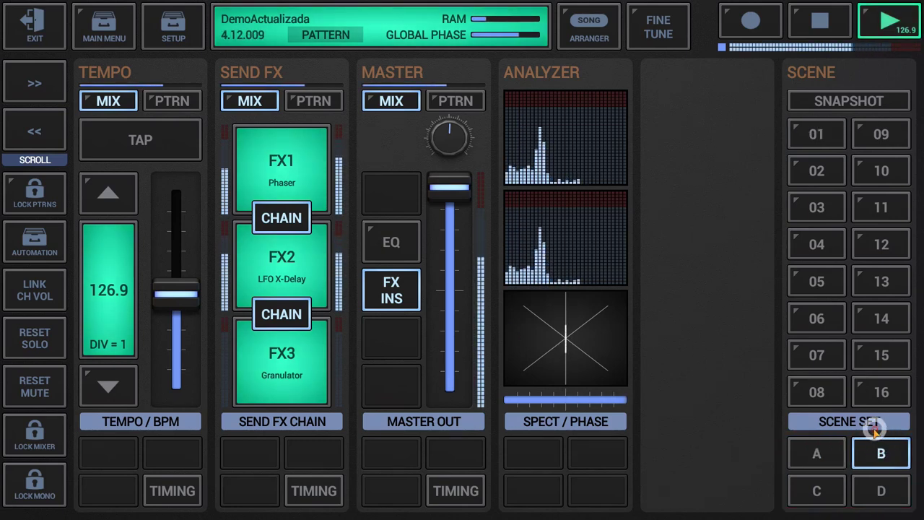
pyautogui.click(823, 480)
pyautogui.click(834, 462)
pyautogui.press('space')
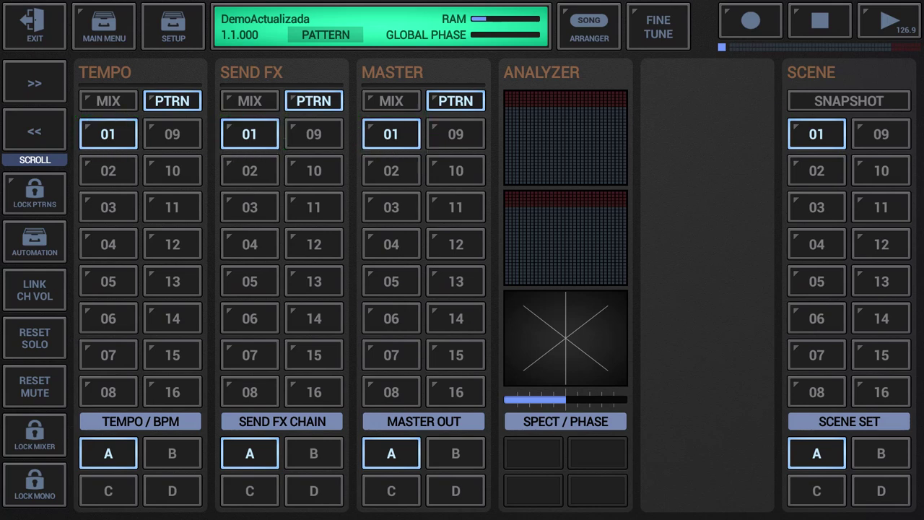
# Step: Switch the send FX chain alone to pattern 02 and back to pattern 01
pyautogui.click(256, 175)
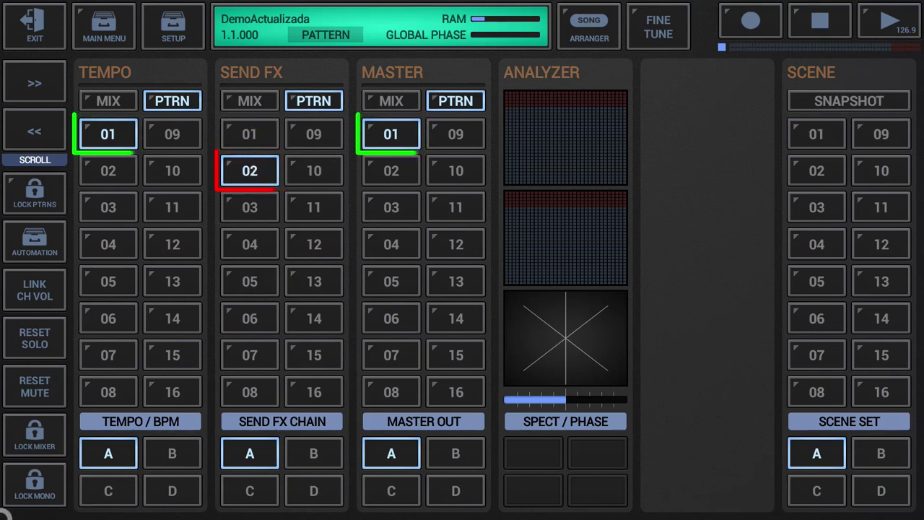
pyautogui.click(258, 139)
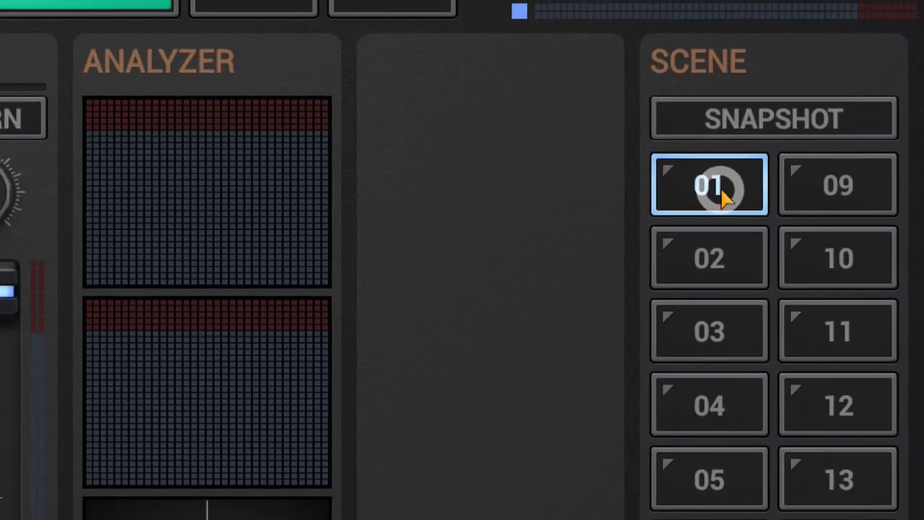
# Step: Switch to scene 02 during playback, and set the default scene selection to the end of the running Global Quantum Cycle
pyautogui.click(608, 240)
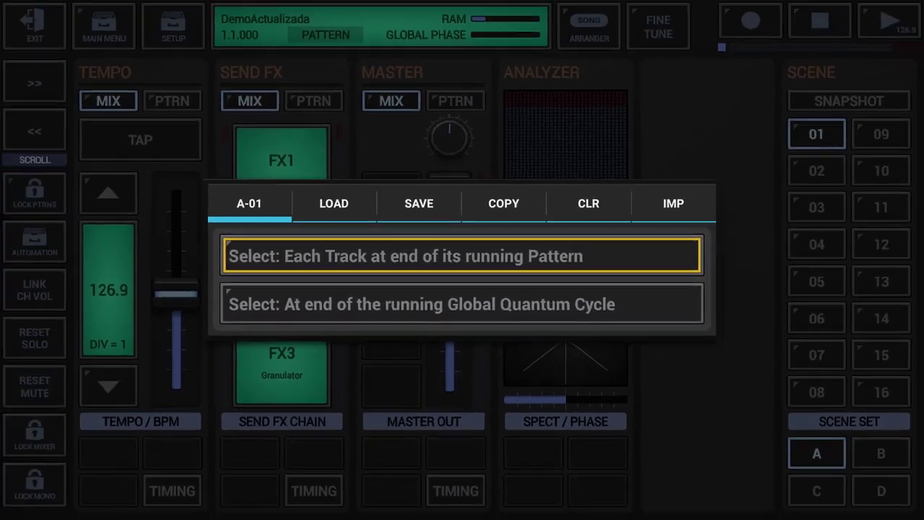
pyautogui.press('space')
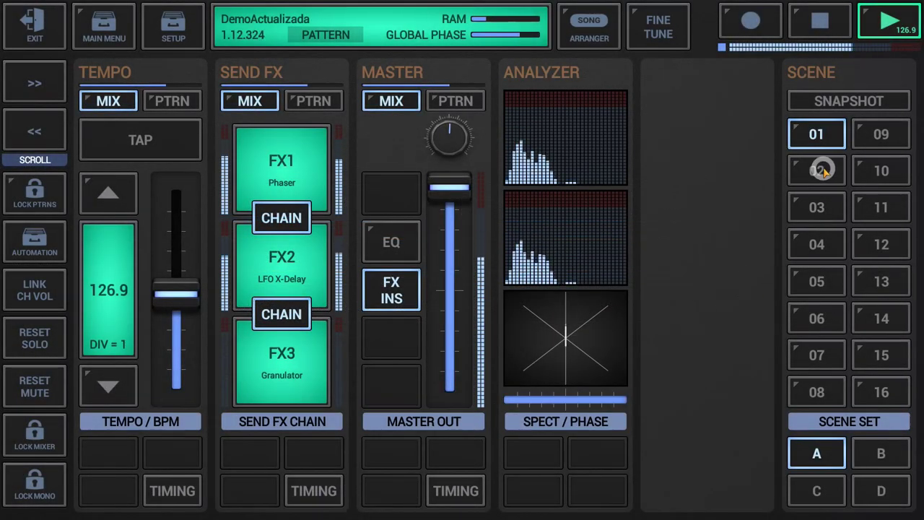
pyautogui.click(819, 170)
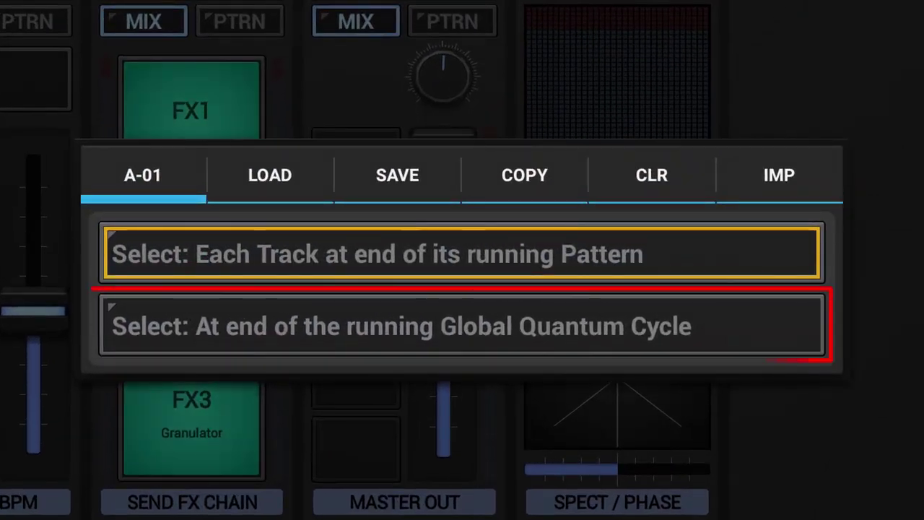
pyautogui.click(493, 321)
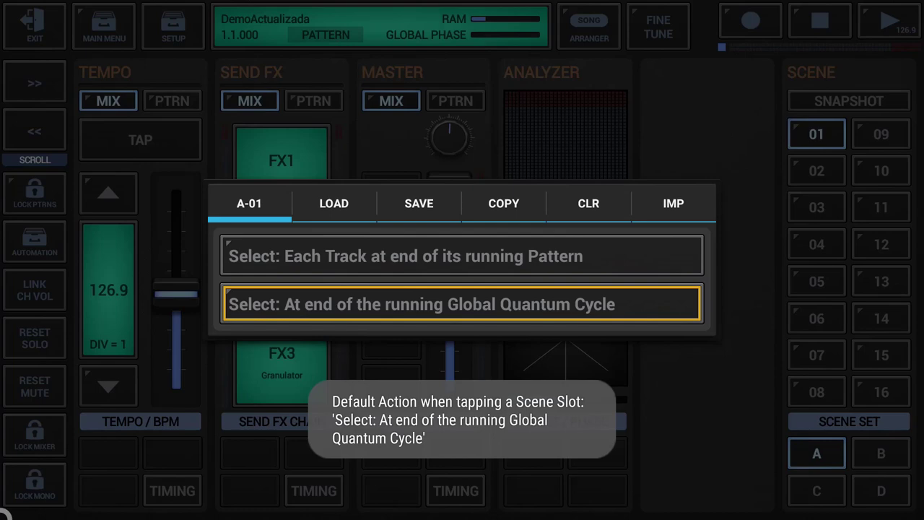
# Step: Load the saved scene SceneWithAcousticKick into scene slot A-01
pyautogui.click(333, 203)
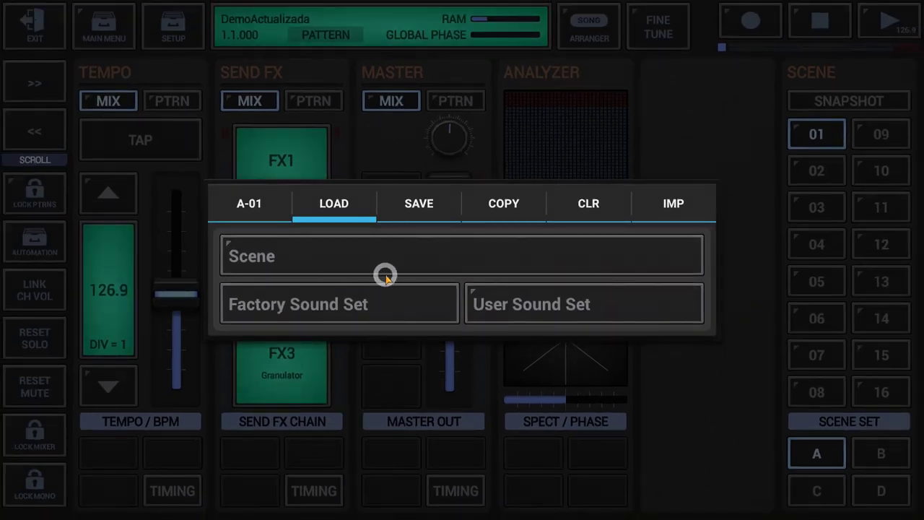
pyautogui.click(383, 260)
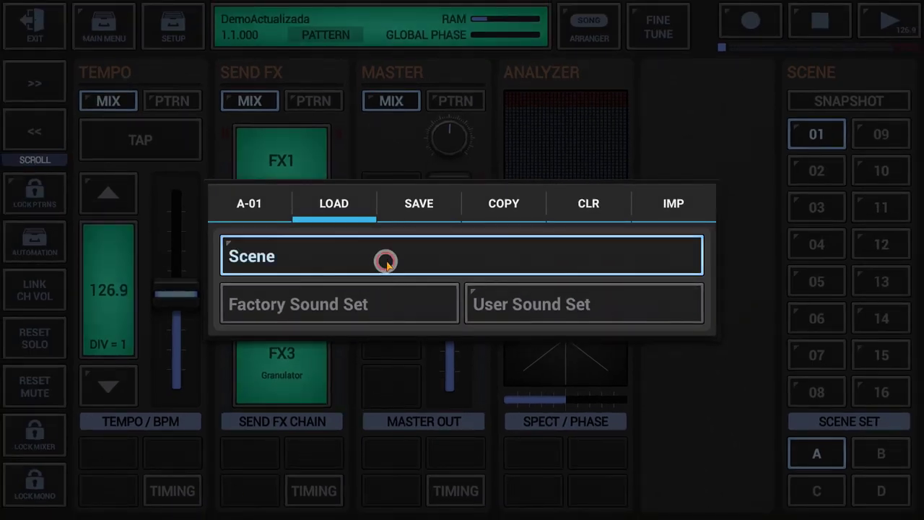
pyautogui.click(501, 258)
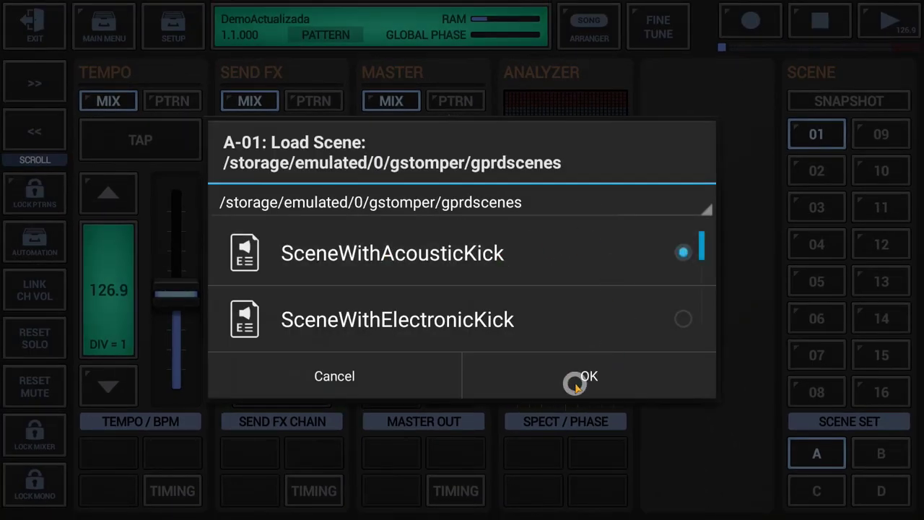
pyautogui.click(575, 384)
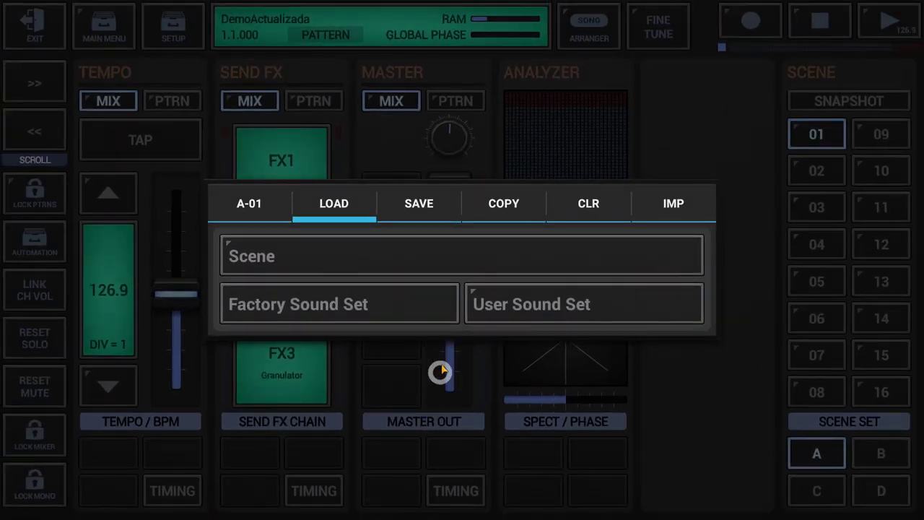
# Step: Load the TR-909 factory sound set into scene A-01 with all of its content included
pyautogui.click(362, 305)
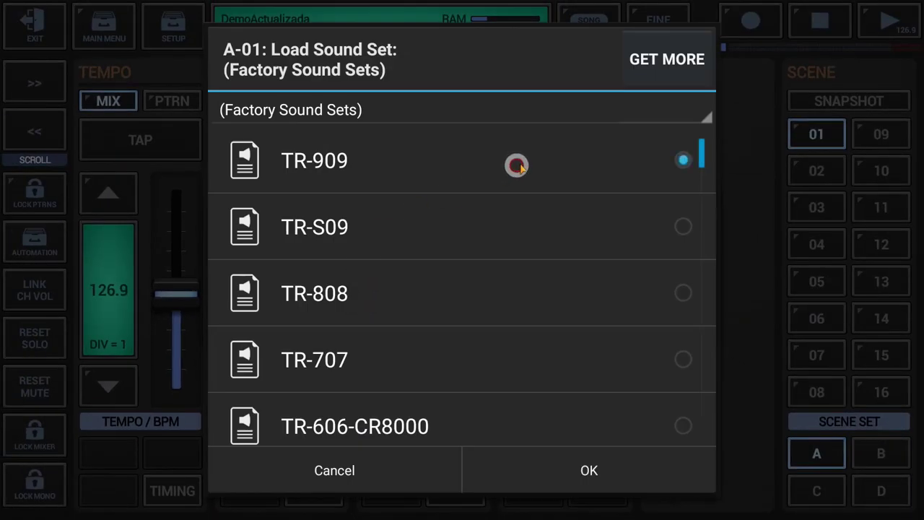
pyautogui.click(610, 471)
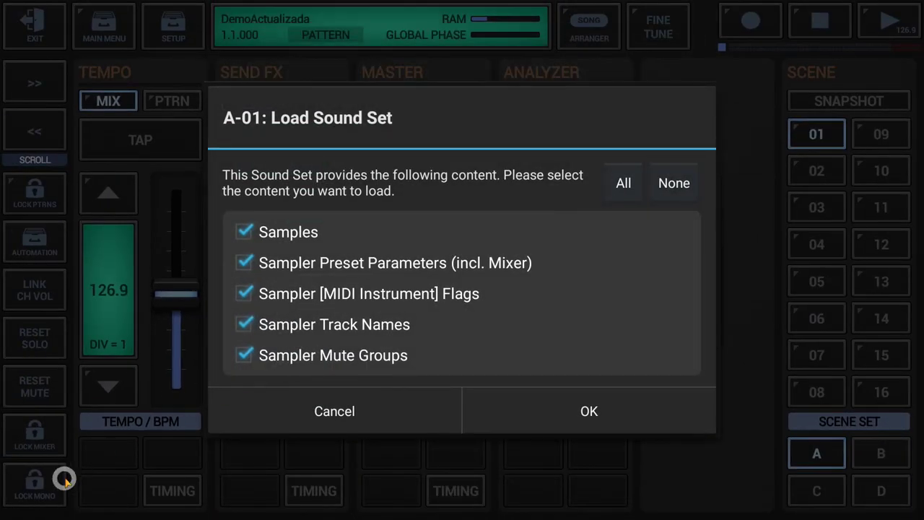
pyautogui.click(564, 405)
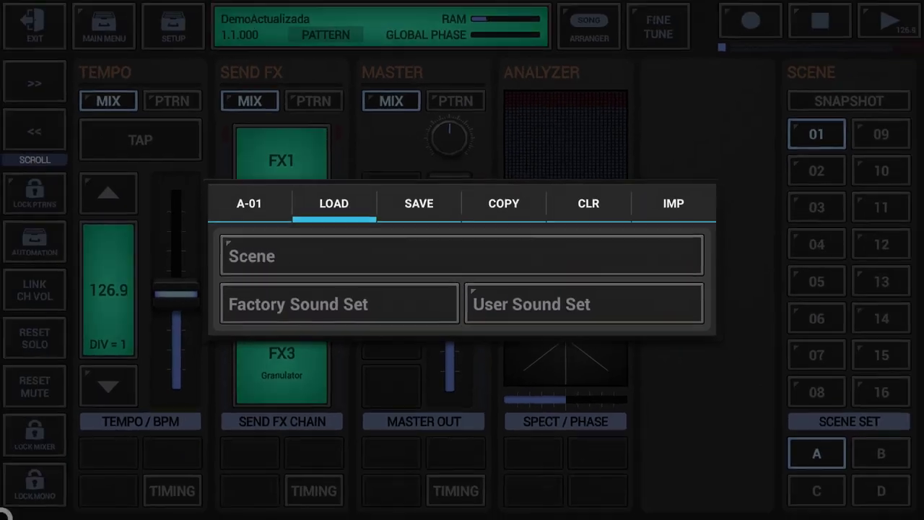
# Step: Load the user sound set My Sound Set into scene A-01, and browse the G-Stomper packs in the Play Store
pyautogui.click(577, 309)
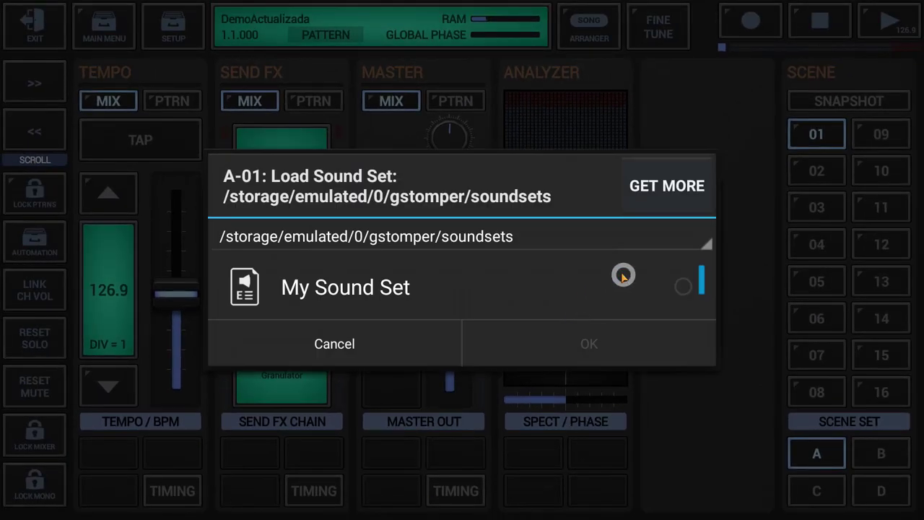
pyautogui.click(580, 347)
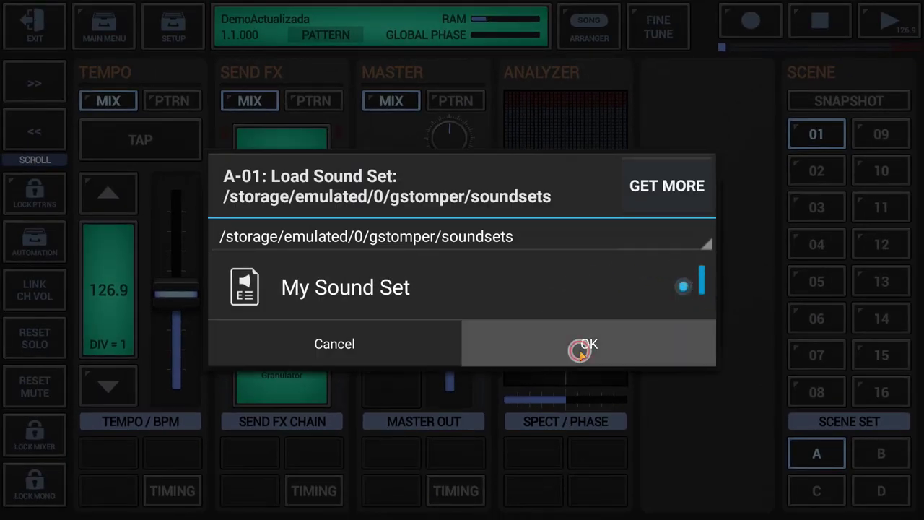
pyautogui.click(584, 470)
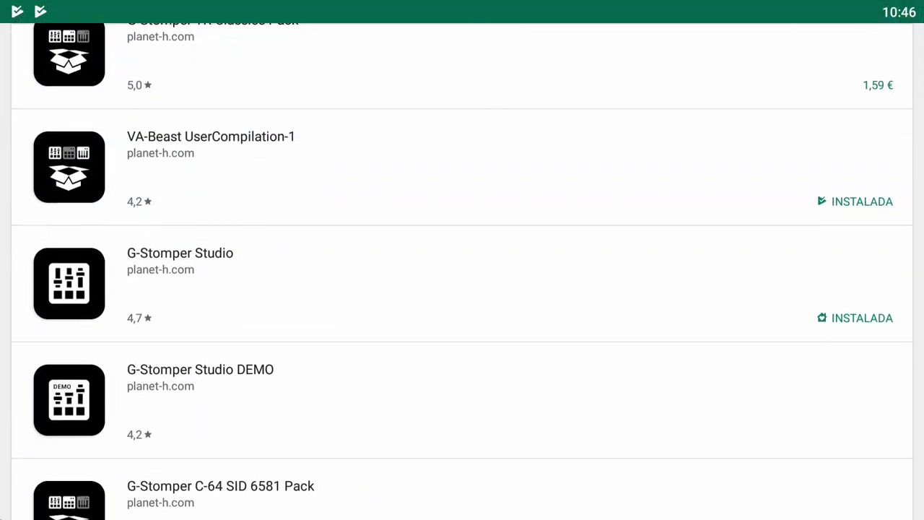
pyautogui.scroll(-8, 462, 271)
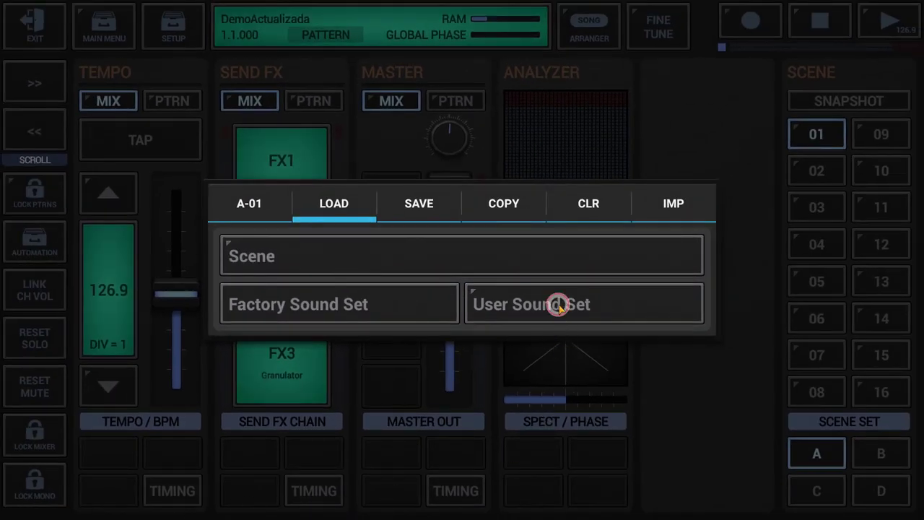
# Step: Load the sound set FLPH FREE EDM 1 Kit 1.gsne from the FLPH FREE EDM 1 pack's soundsets folder into scene A-01 with all content
pyautogui.click(559, 306)
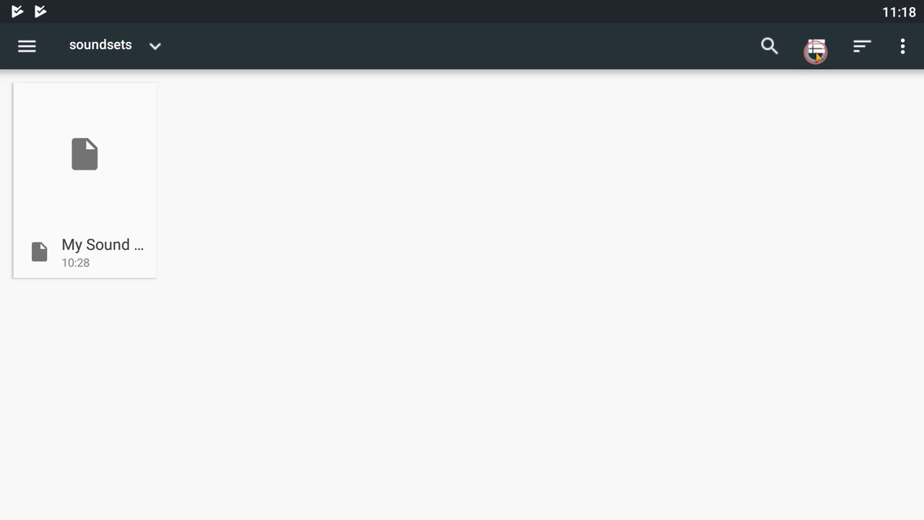
pyautogui.click(815, 51)
pyautogui.click(28, 47)
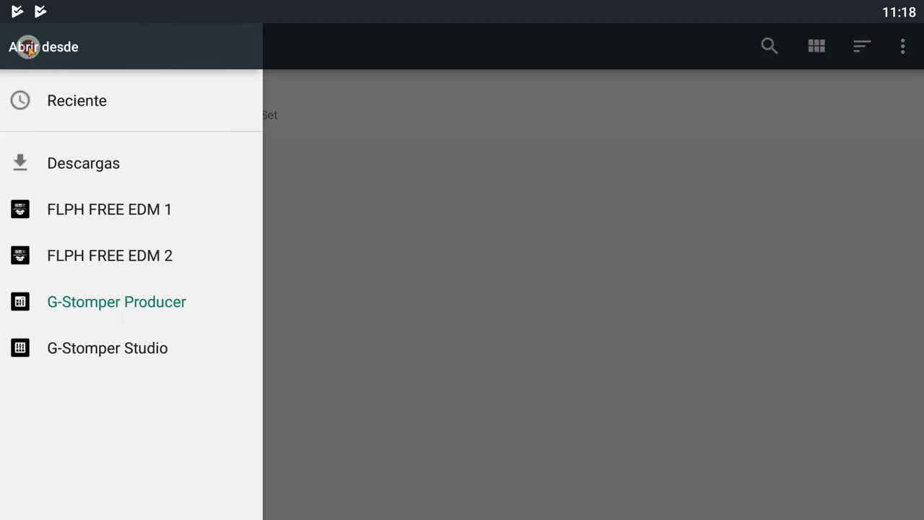
pyautogui.click(99, 211)
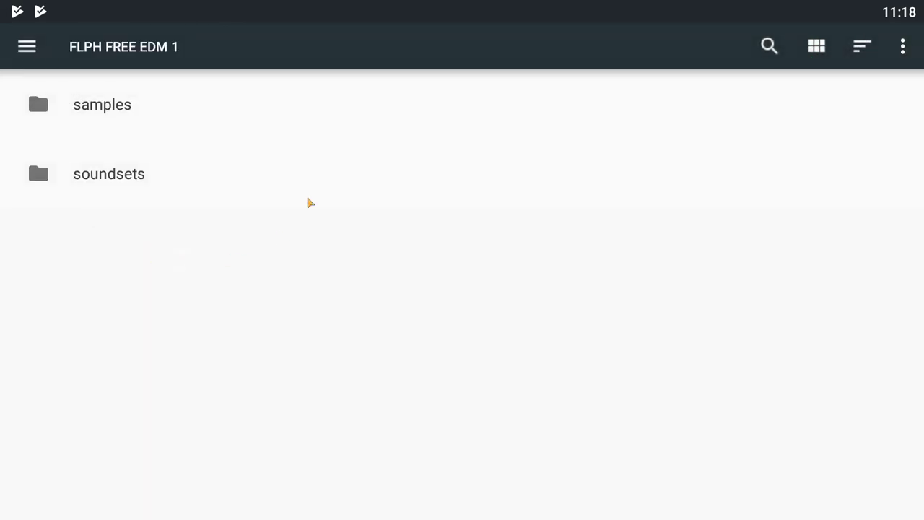
pyautogui.click(114, 175)
pyautogui.click(162, 104)
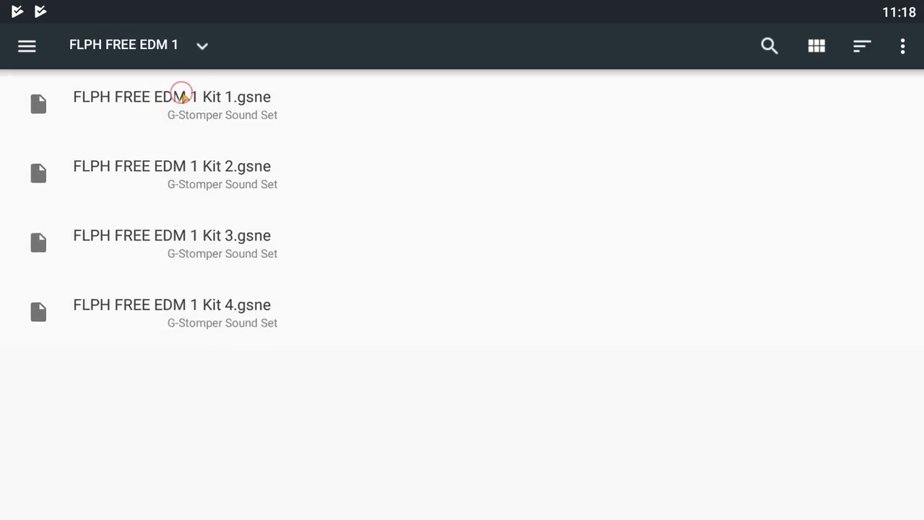
pyautogui.click(181, 96)
pyautogui.click(534, 420)
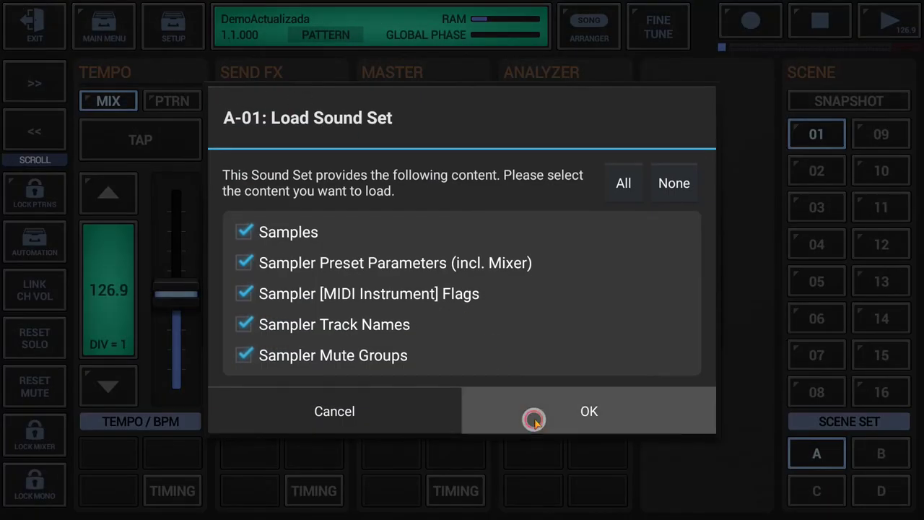
pyautogui.click(475, 357)
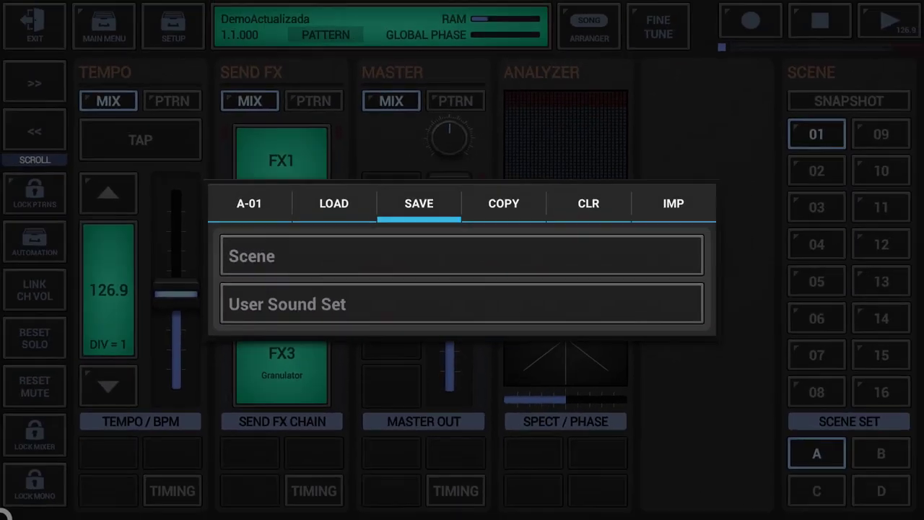
# Step: Save scene A-01 with embedded samples in the gprdscenes folder as My Scene
pyautogui.click(462, 259)
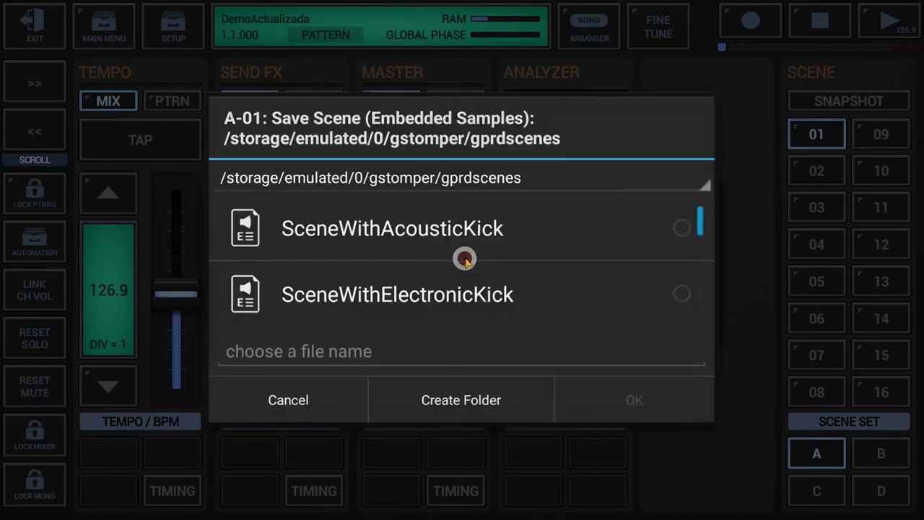
pyautogui.click(388, 354)
pyautogui.write('My Scene')
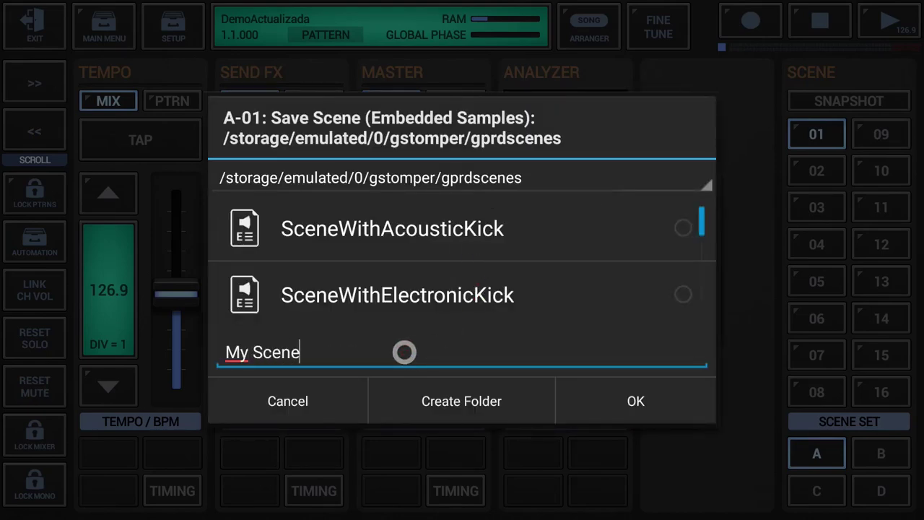
pyautogui.click(630, 401)
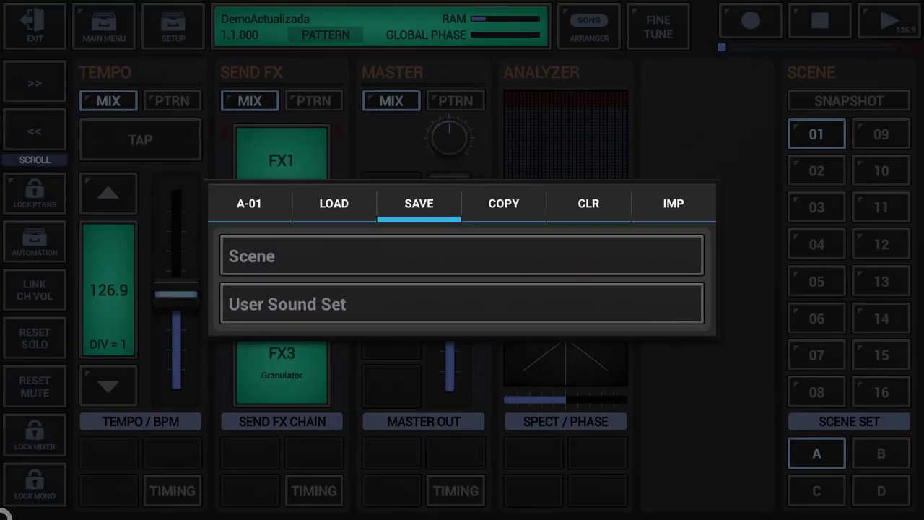
# Step: Save scene A-01's sounds with all content as a user sound set named My sound set in the soundsets folder
pyautogui.click(508, 305)
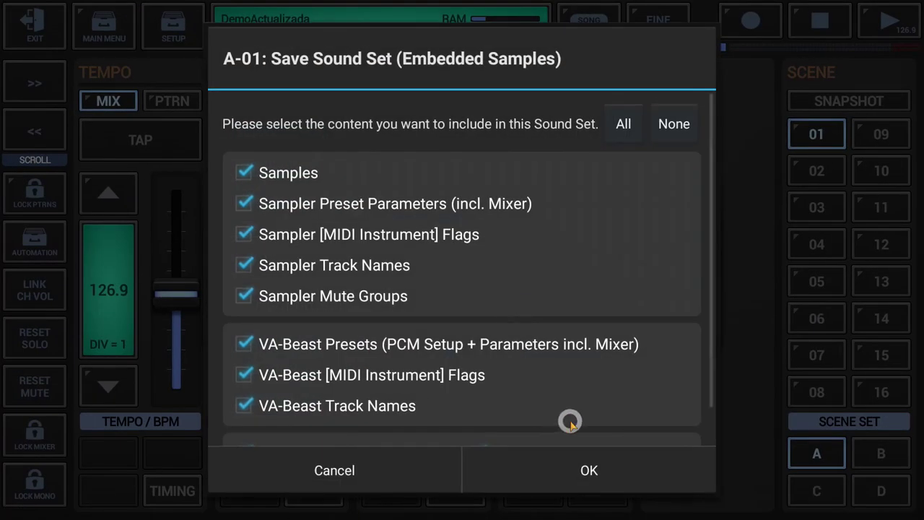
pyautogui.click(620, 470)
pyautogui.click(501, 284)
pyautogui.write('My sound set')
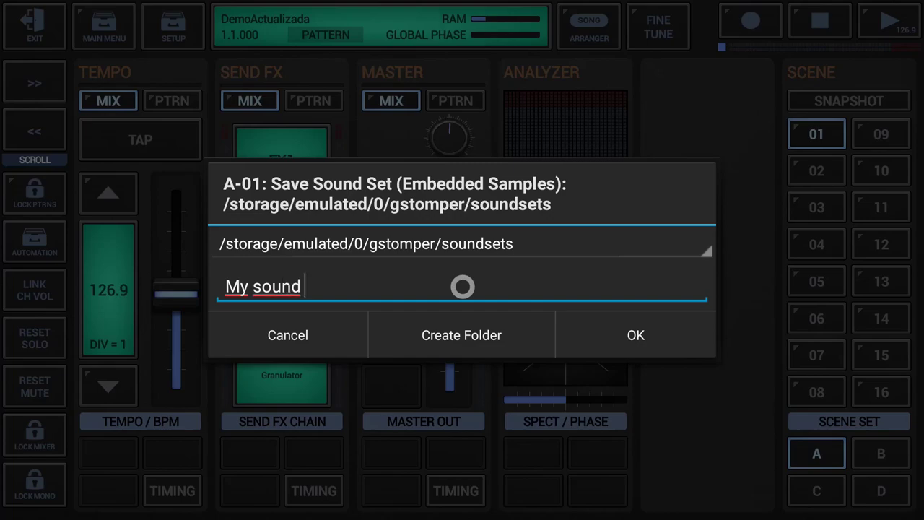
pyautogui.click(593, 335)
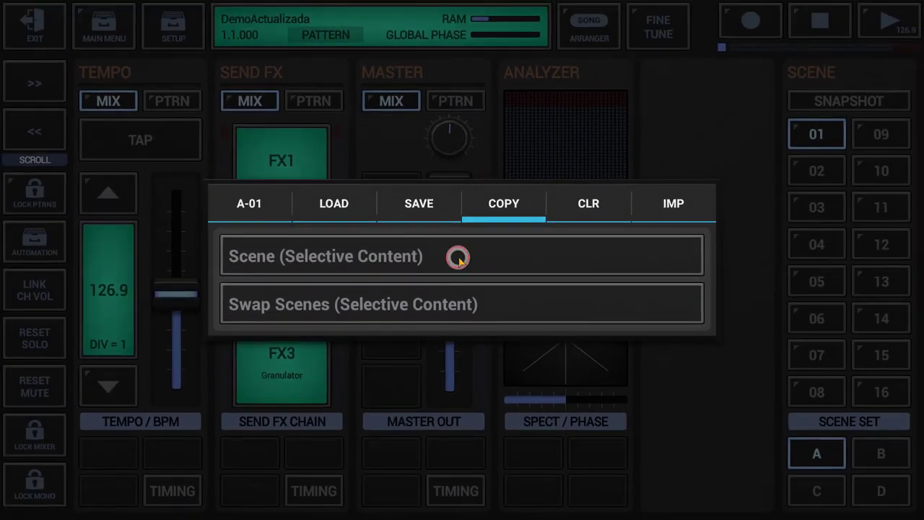
# Step: Copy scene A-01 with all content details selected into scene slot 02
pyautogui.click(458, 258)
pyautogui.click(581, 277)
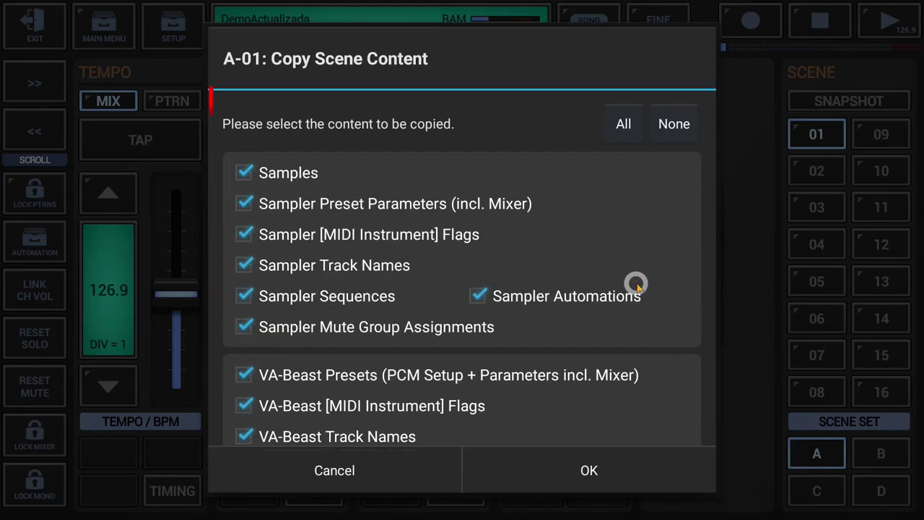
pyautogui.click(607, 469)
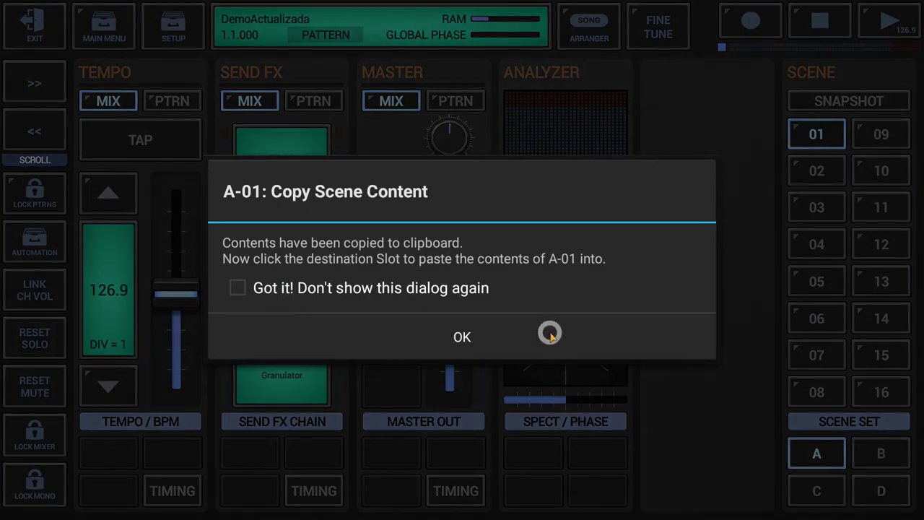
pyautogui.click(549, 334)
pyautogui.click(810, 178)
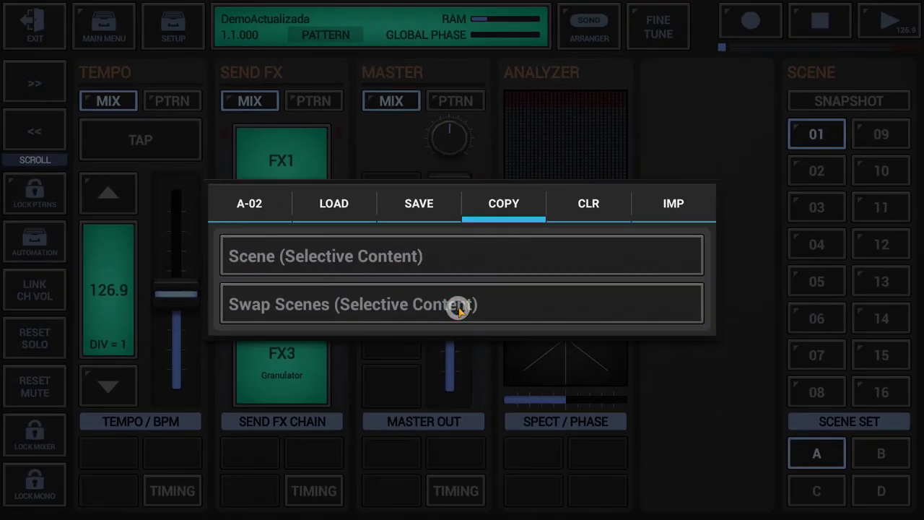
# Step: Swap the contents of scene A-02, with all content details selected, with a destination scene slot
pyautogui.click(458, 307)
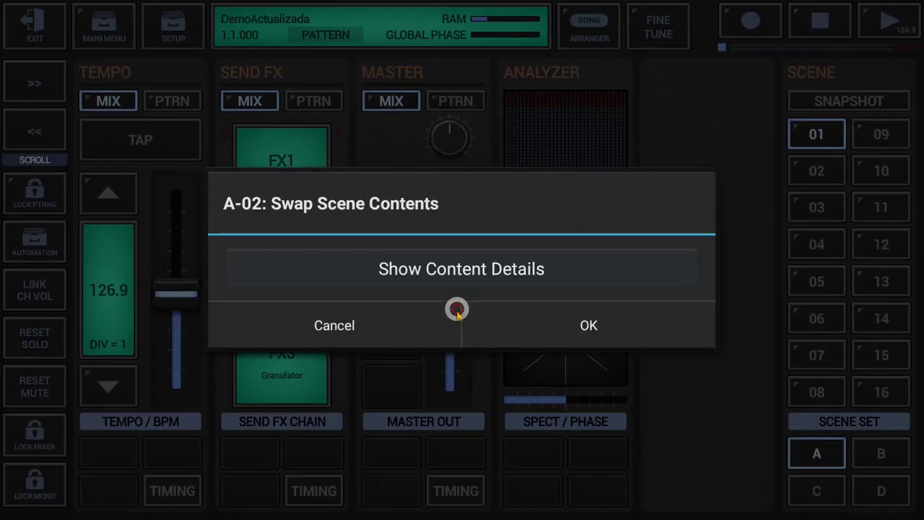
pyautogui.click(574, 275)
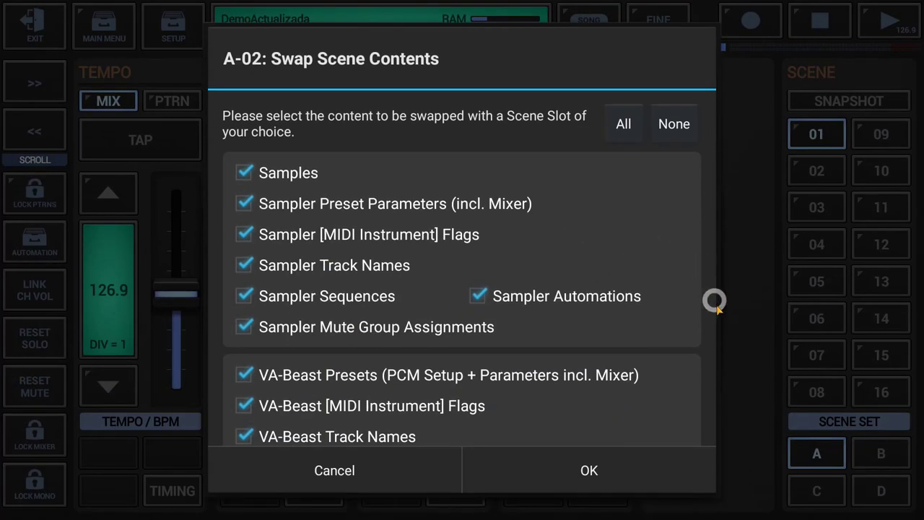
pyautogui.click(612, 479)
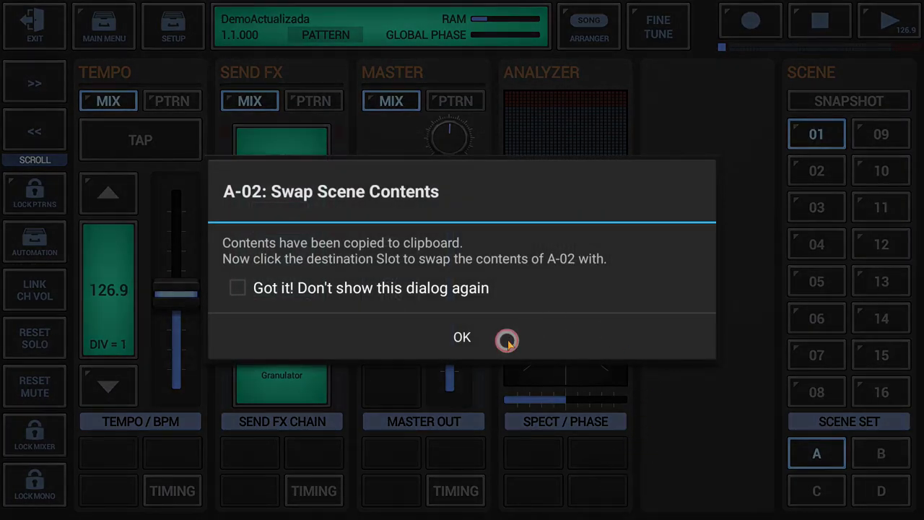
pyautogui.click(507, 339)
pyautogui.click(815, 170)
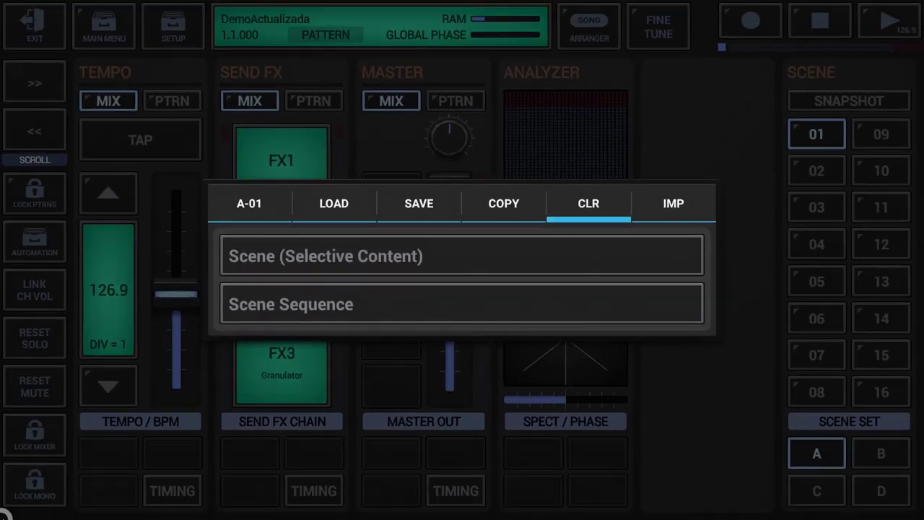
# Step: Clear scene A-01's content with all content details selected, and clear its scene sequence
pyautogui.click(462, 256)
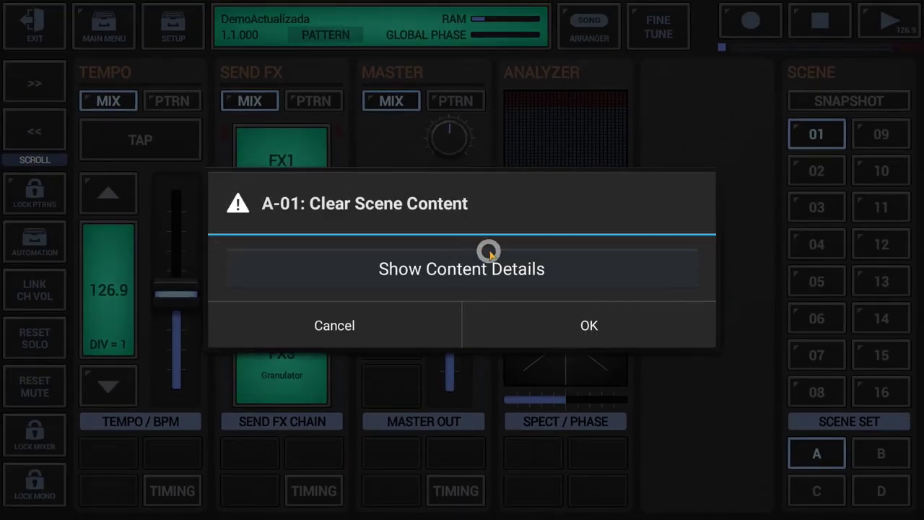
pyautogui.click(489, 251)
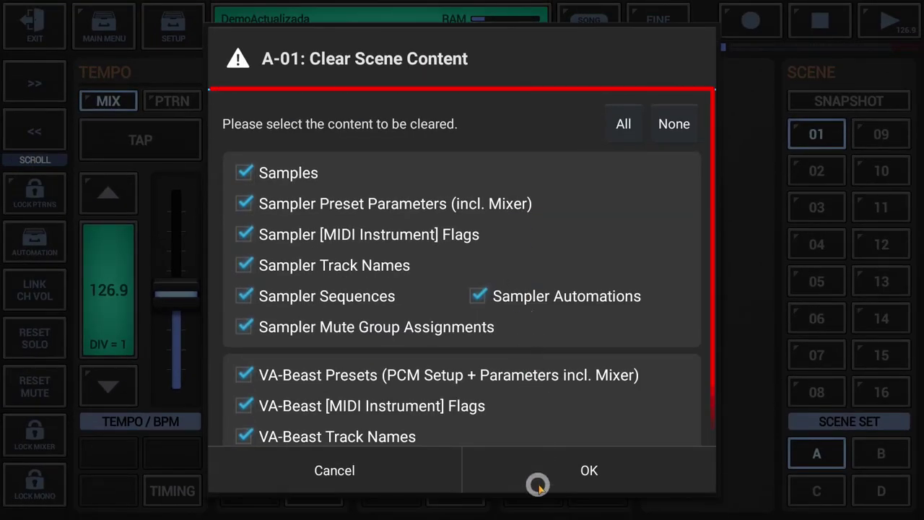
pyautogui.click(537, 485)
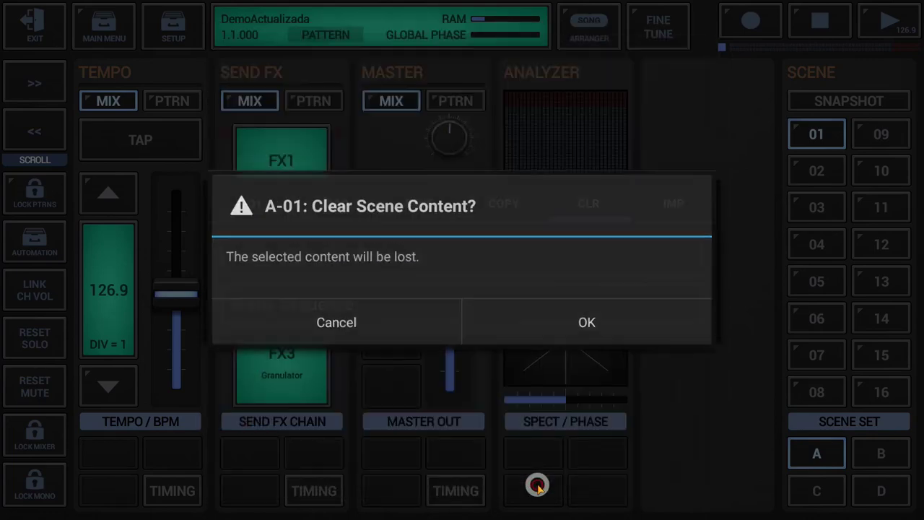
pyautogui.click(585, 324)
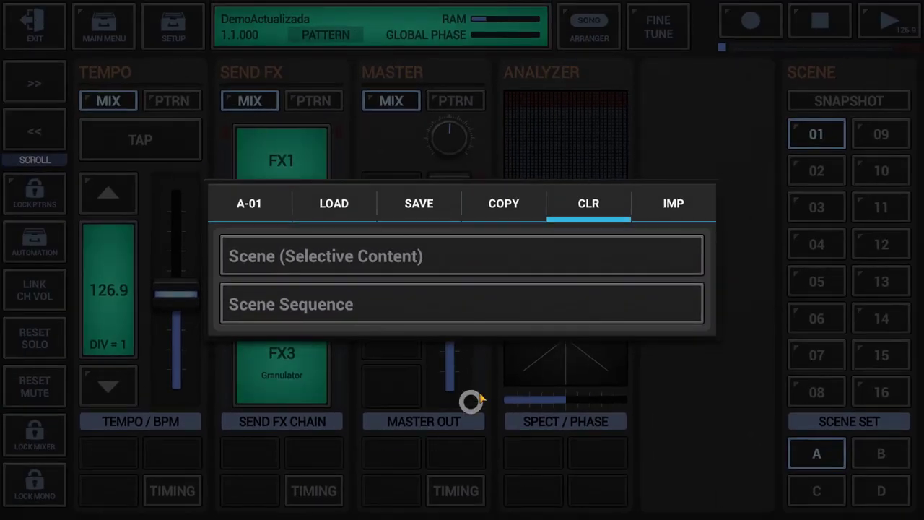
pyautogui.click(511, 308)
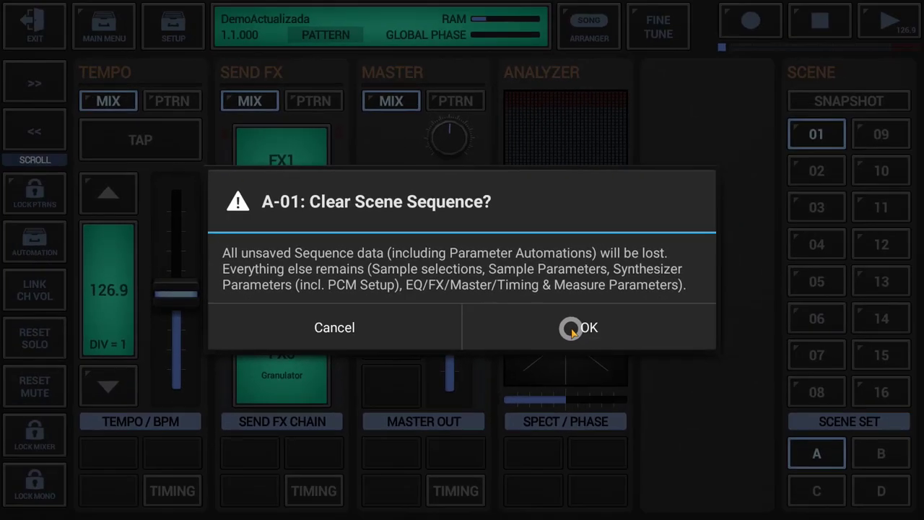
pyautogui.click(570, 329)
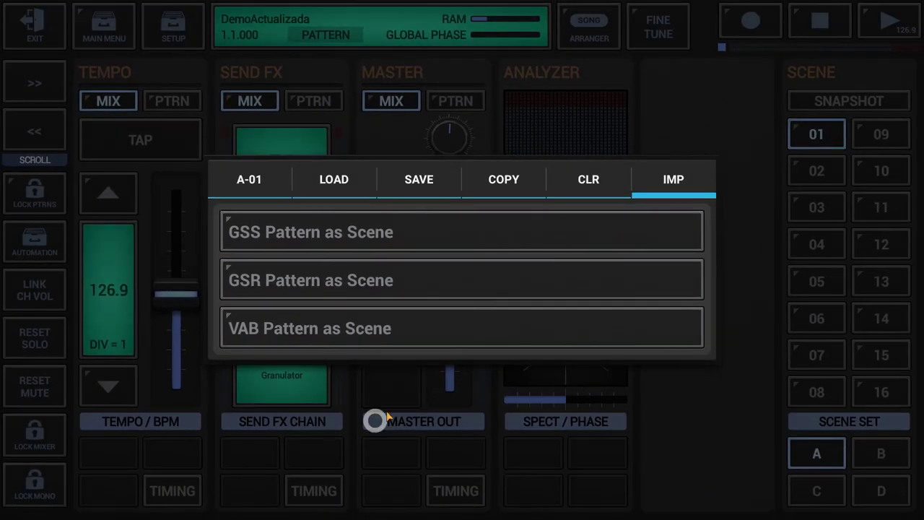
# Step: Import My G-Stomper Studio Pattern from the patterns folder as a scene into A-01
pyautogui.click(454, 230)
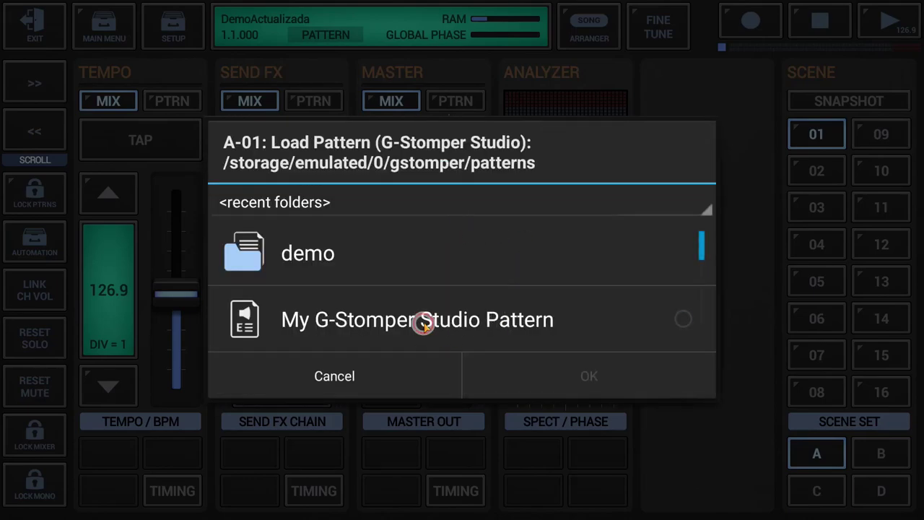
pyautogui.click(423, 326)
pyautogui.click(563, 375)
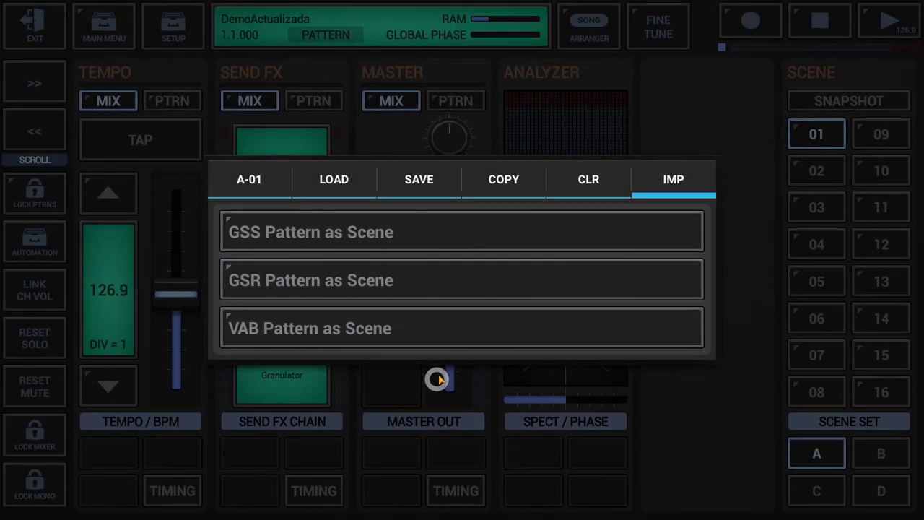
# Step: Import My G-Stomper Rhythm Pattern and My G-Stomper VA-Beast Pattern as scenes into A-01
pyautogui.click(450, 279)
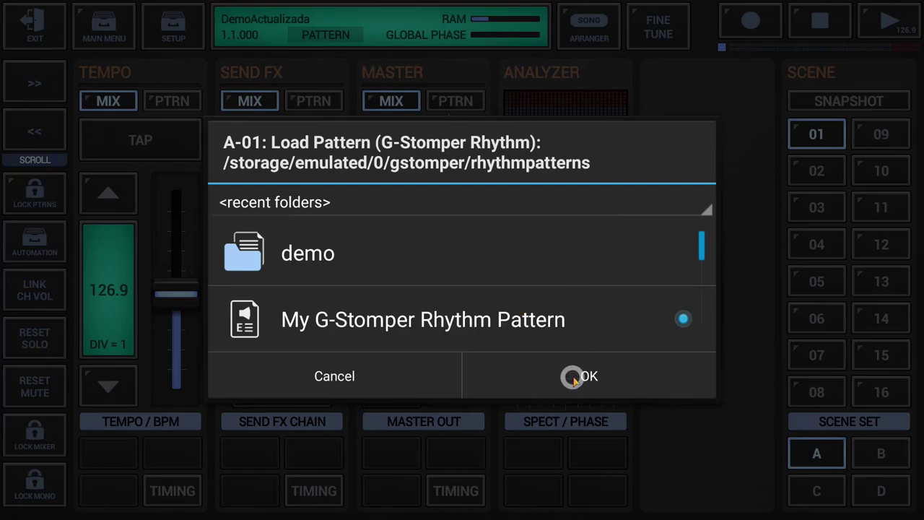
pyautogui.click(573, 377)
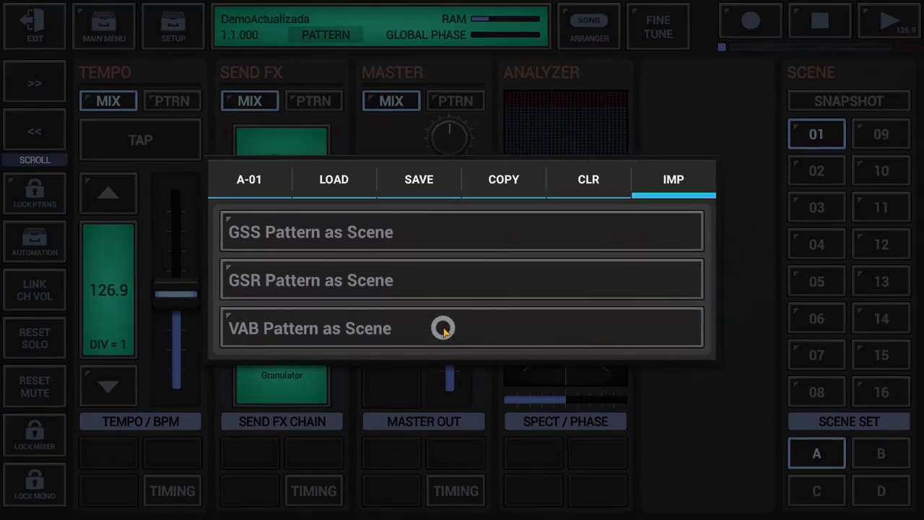
pyautogui.click(442, 329)
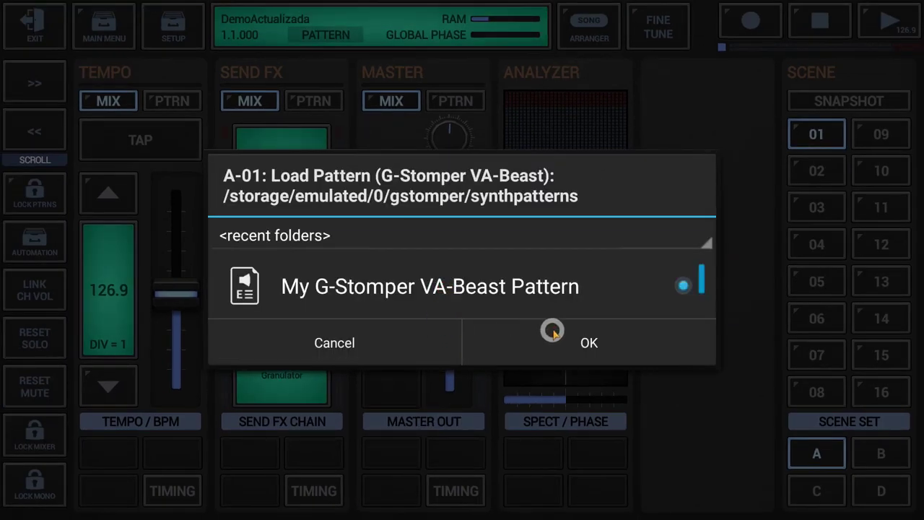
pyautogui.click(552, 332)
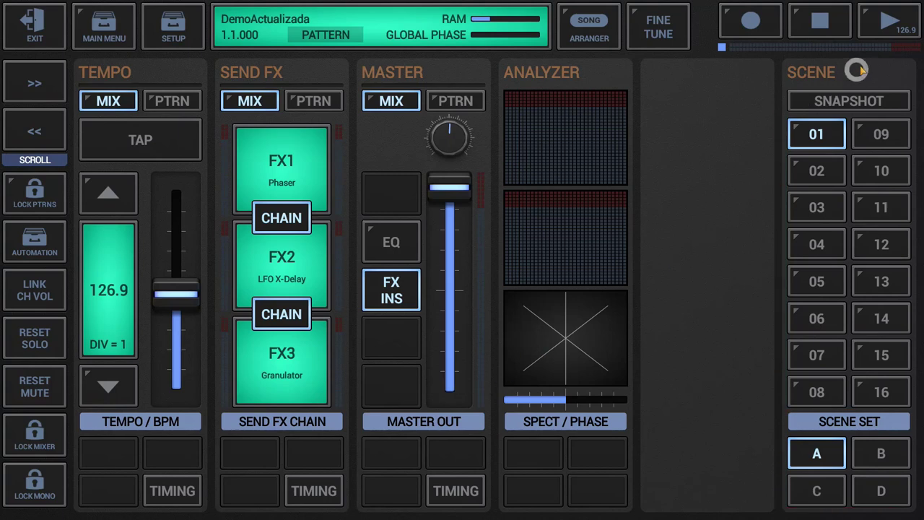
# Step: Start playback and switch to scene 02
pyautogui.click(892, 24)
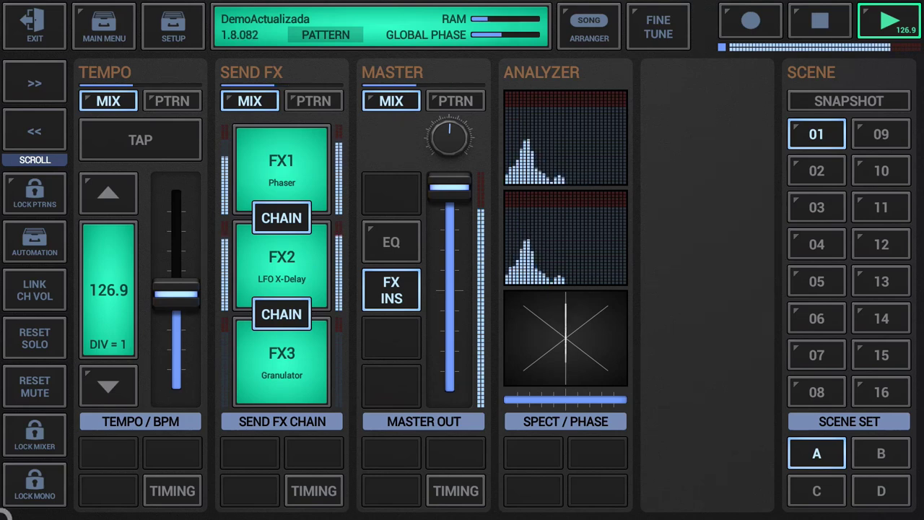
pyautogui.click(803, 170)
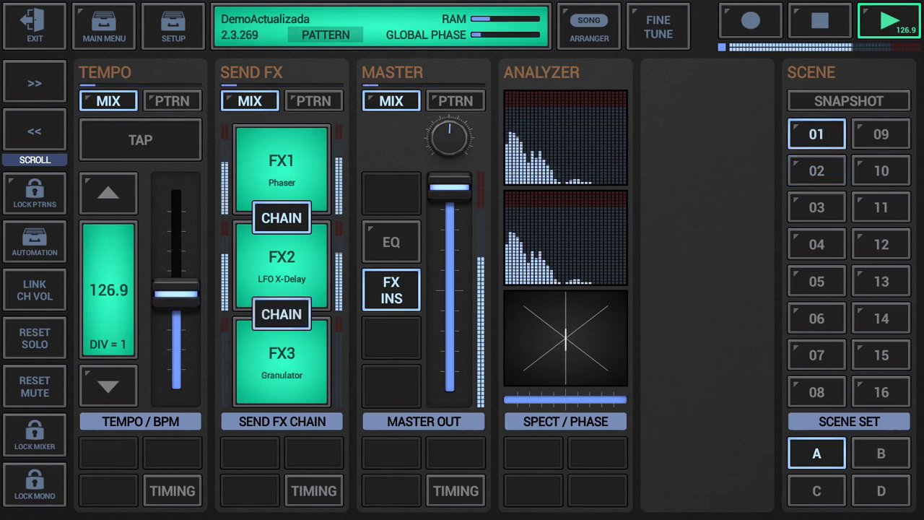
# Step: Load a saved scene into scene slot A-01 during playback
pyautogui.click(815, 136)
pyautogui.click(444, 246)
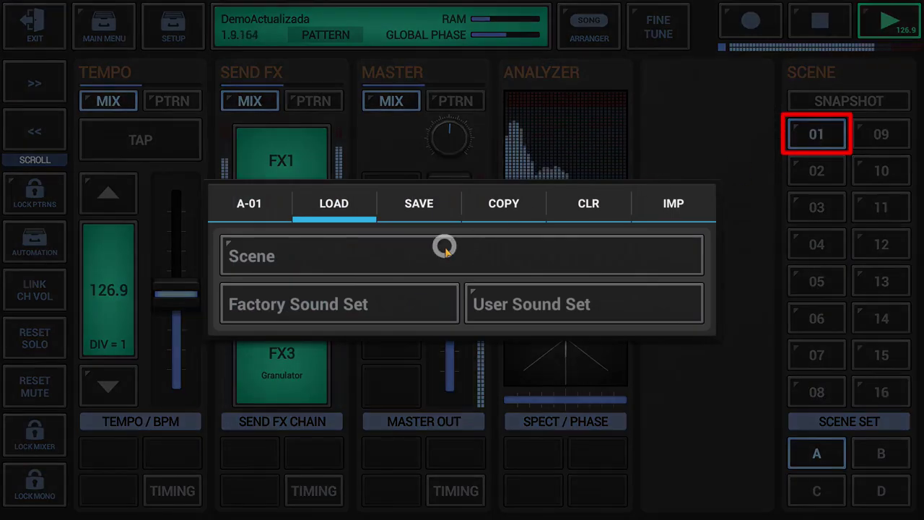
pyautogui.click(385, 244)
pyautogui.click(534, 404)
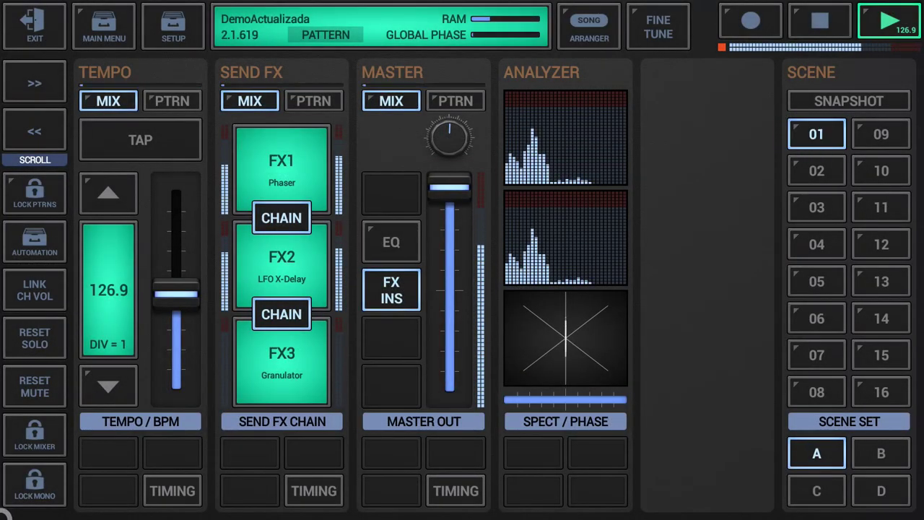
# Step: Copy the content of scene A-01 into scene slot 02 during playback
pyautogui.click(830, 134)
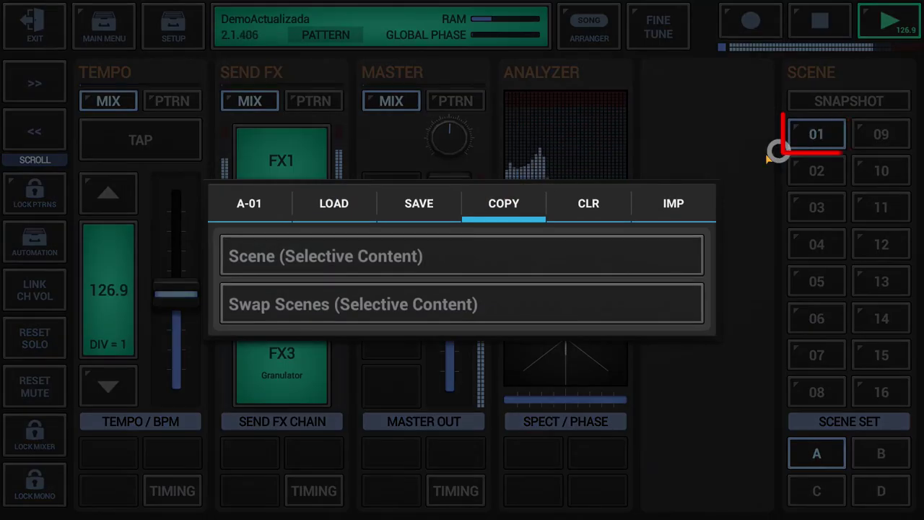
pyautogui.click(423, 262)
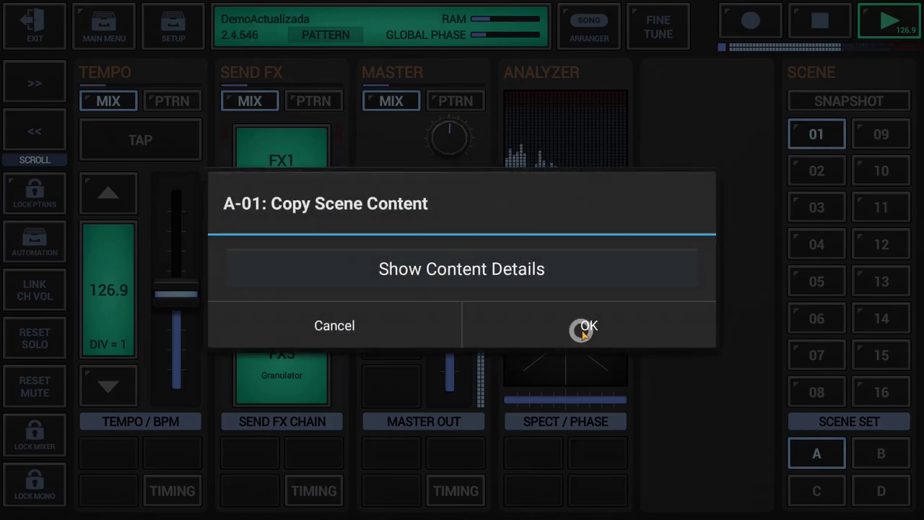
pyautogui.click(583, 330)
pyautogui.click(488, 334)
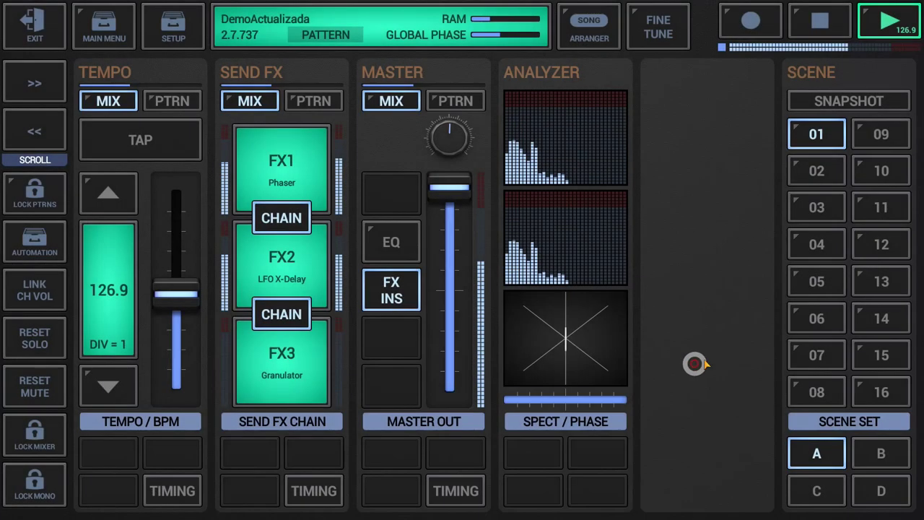
pyautogui.click(819, 173)
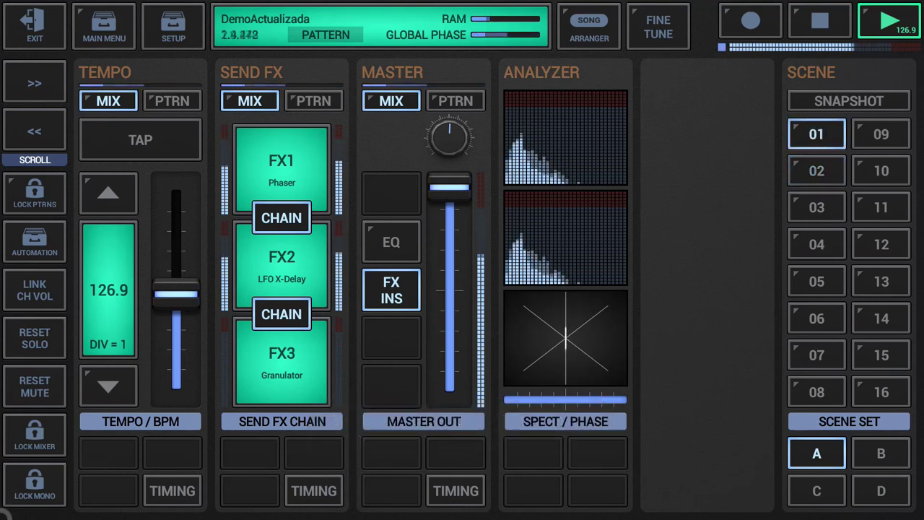
# Step: Swap the contents of scene A-01 with scene slot 02 during playback
pyautogui.click(820, 135)
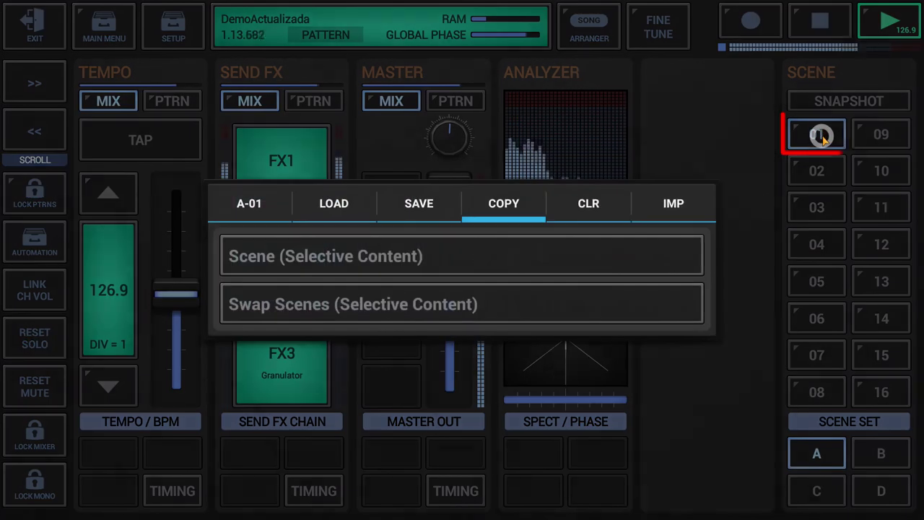
pyautogui.click(449, 320)
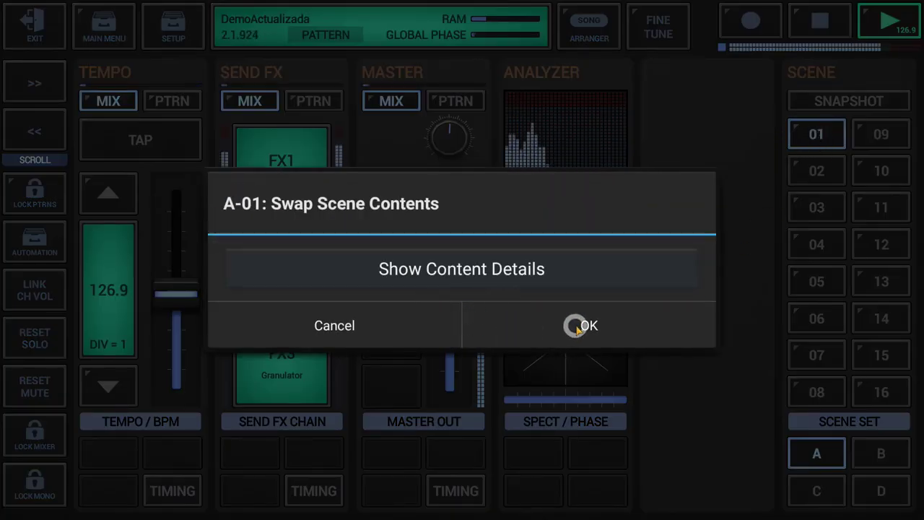
pyautogui.click(580, 324)
pyautogui.click(534, 345)
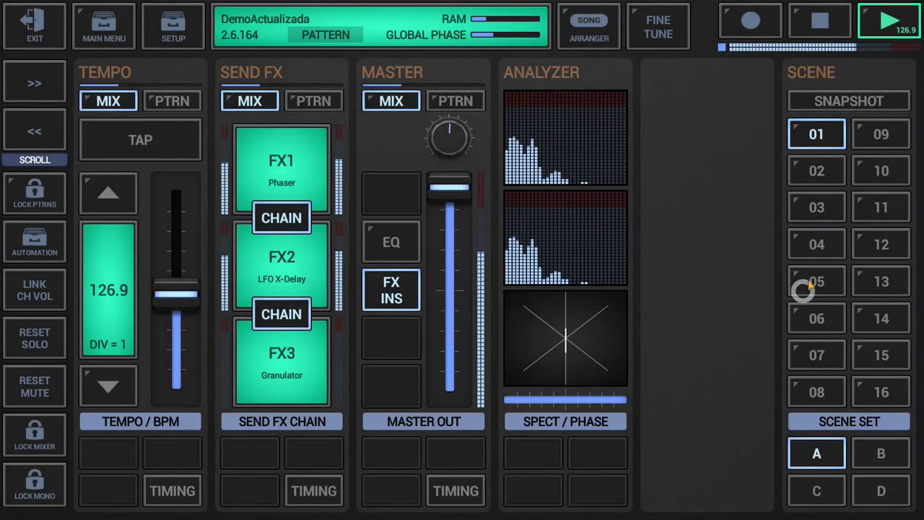
pyautogui.click(818, 179)
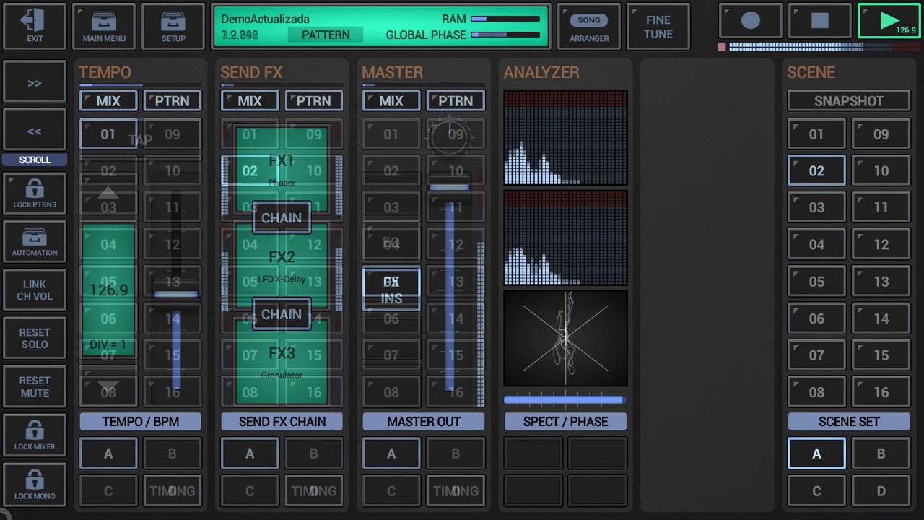
# Step: Snapshot the selected patterns, tempo 01, send FX 02 and master 05, into scene slot 16
pyautogui.click(861, 101)
pyautogui.click(547, 384)
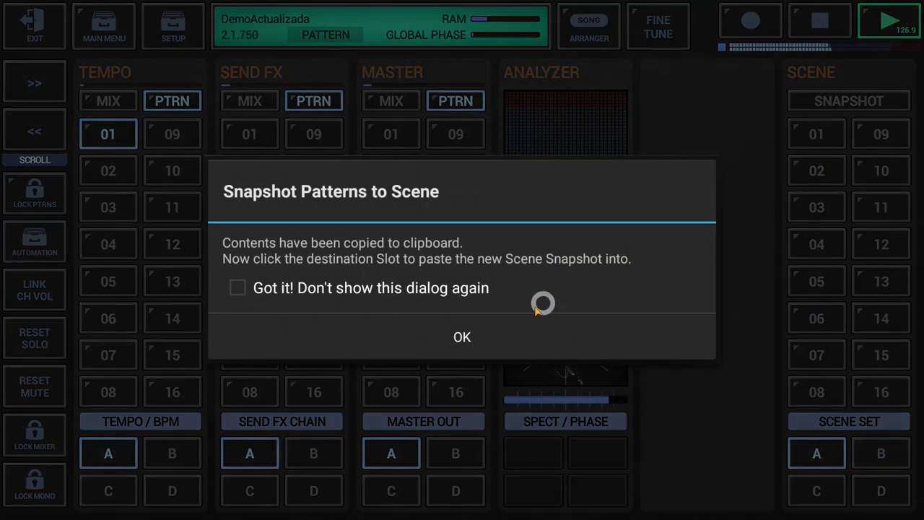
pyautogui.click(489, 333)
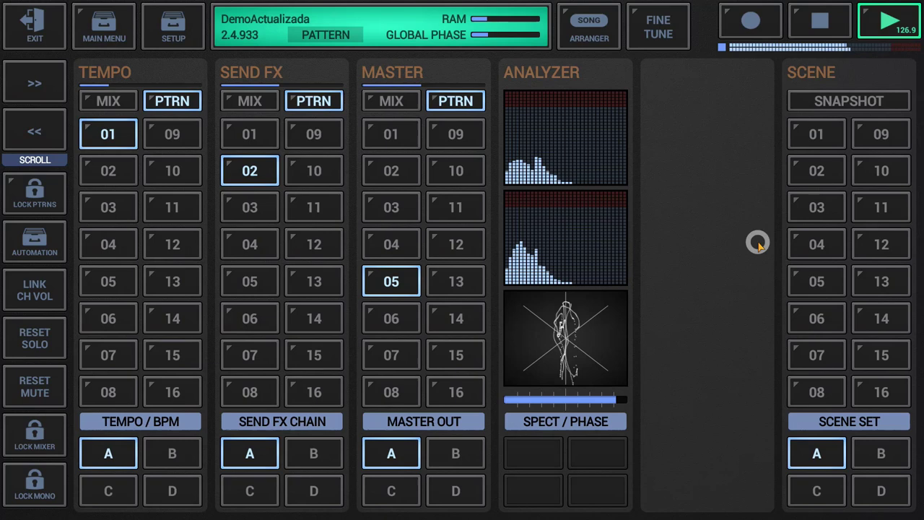
pyautogui.click(881, 392)
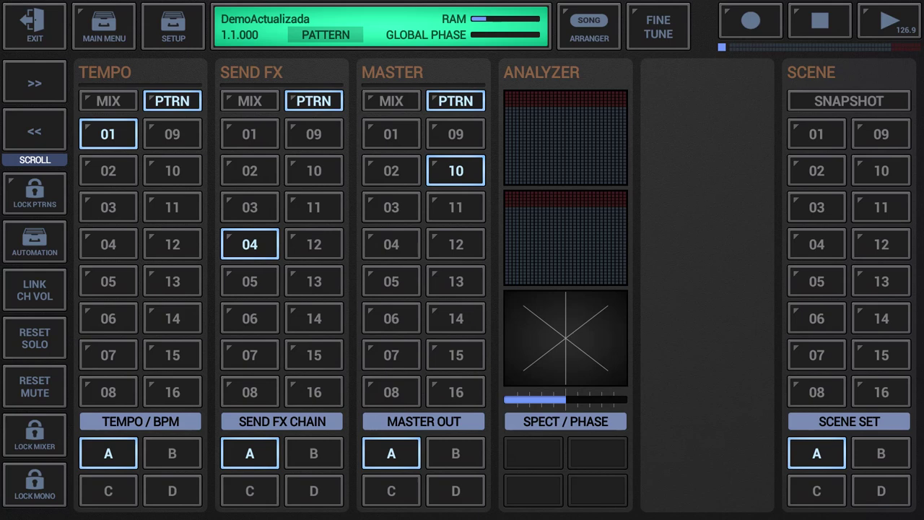
# Step: Start playback and snapshot the selected patterns, tempo 01, send FX 04 and master 10, into scene slot 16
pyautogui.click(889, 22)
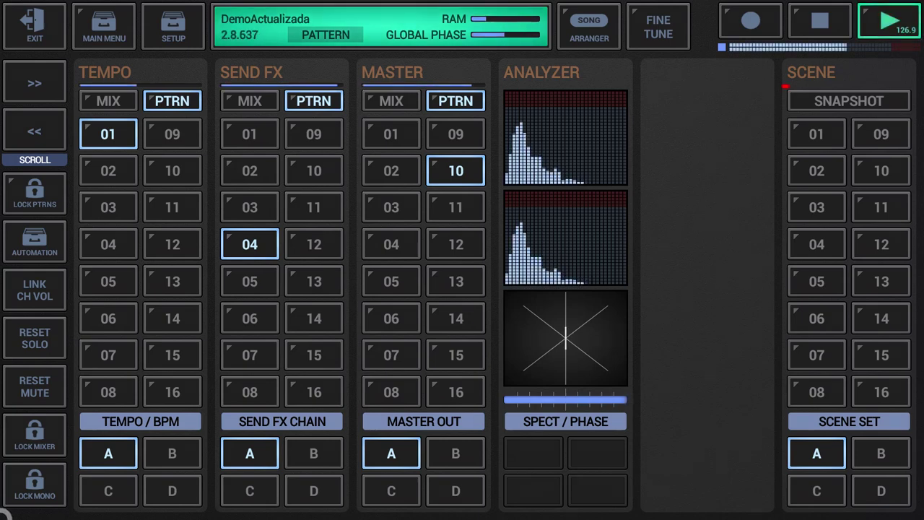
pyautogui.click(849, 105)
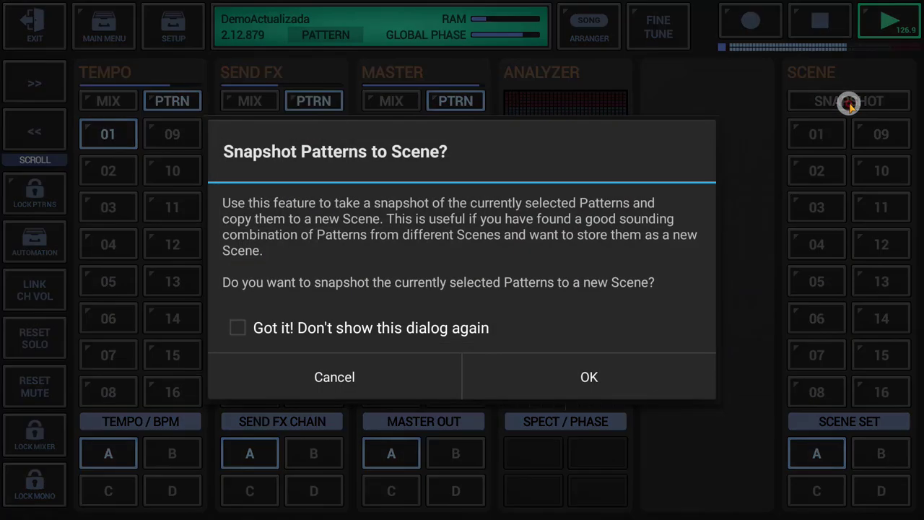
pyautogui.click(543, 393)
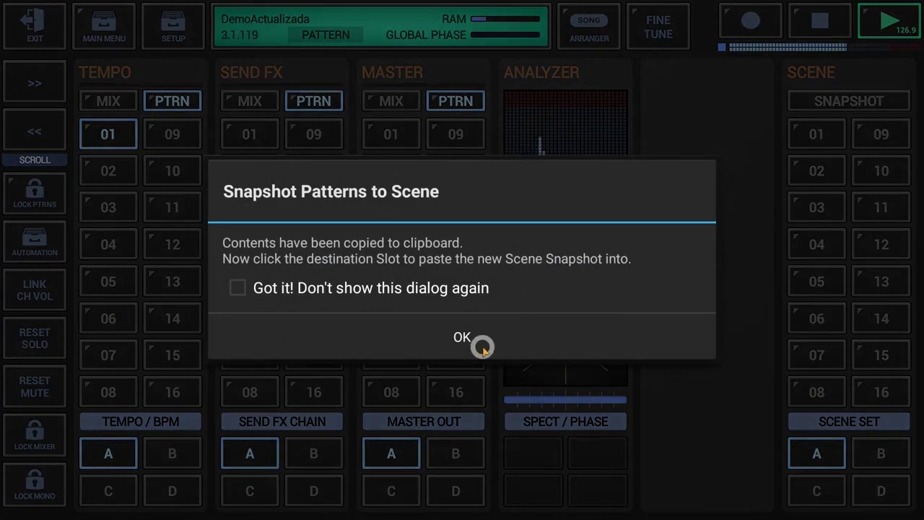
pyautogui.click(479, 342)
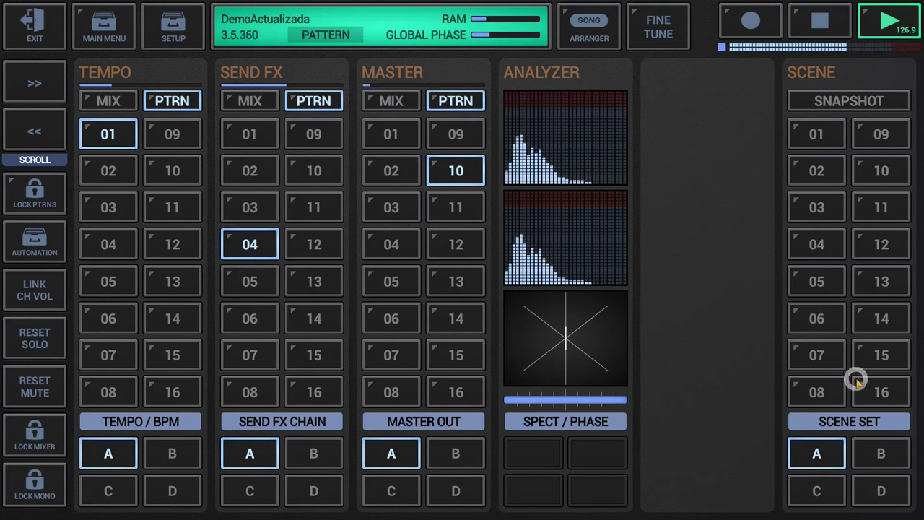
pyautogui.click(873, 391)
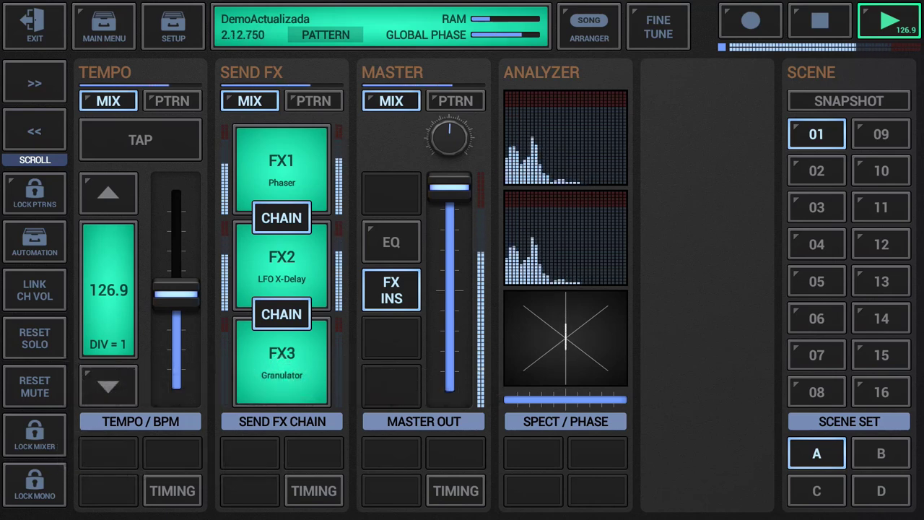
# Step: Switch during playback to scene 02, to scene 03 and back to scene 01
pyautogui.click(814, 169)
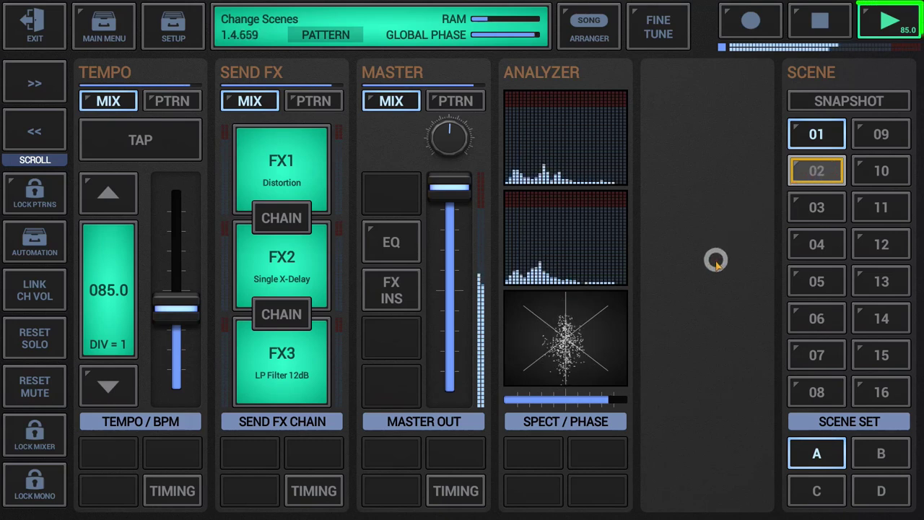
pyautogui.click(814, 207)
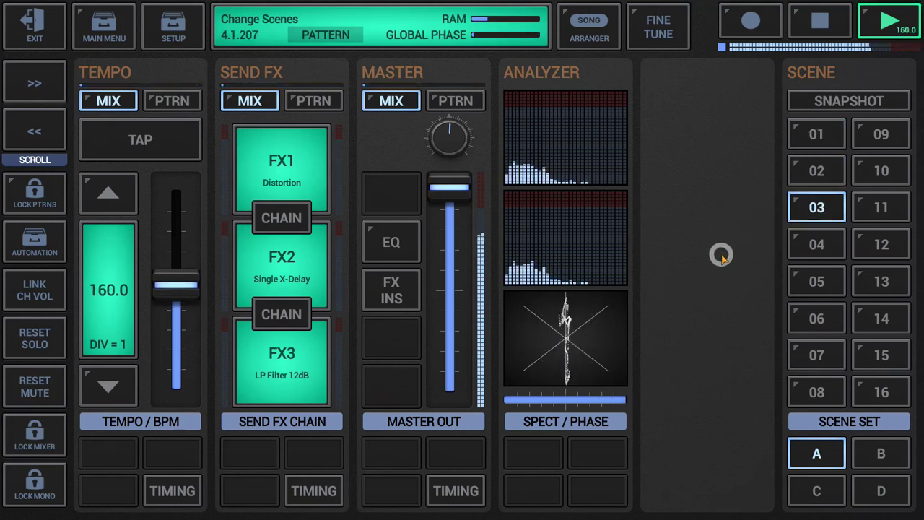
pyautogui.click(819, 139)
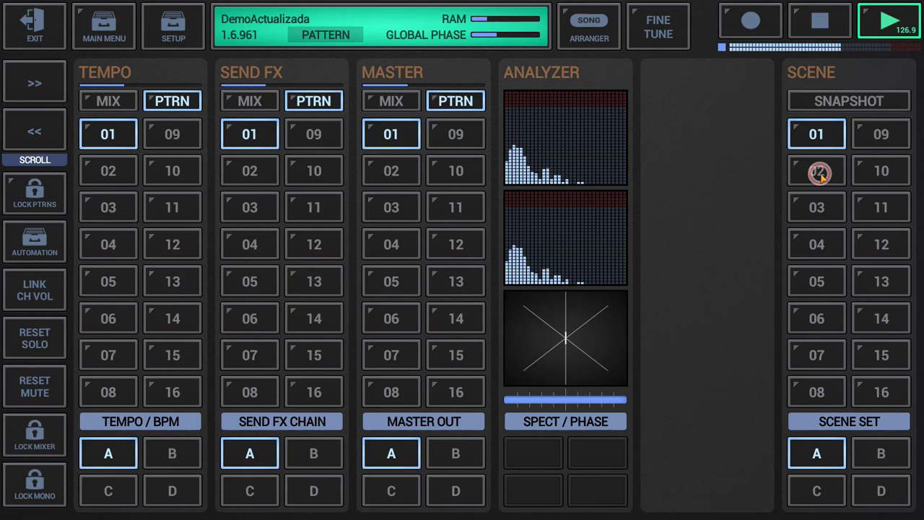
# Step: Switch between scenes 02 and 01 during playback, and select scene A-01 at the end of the running Global Quantum Cycle
pyautogui.click(819, 173)
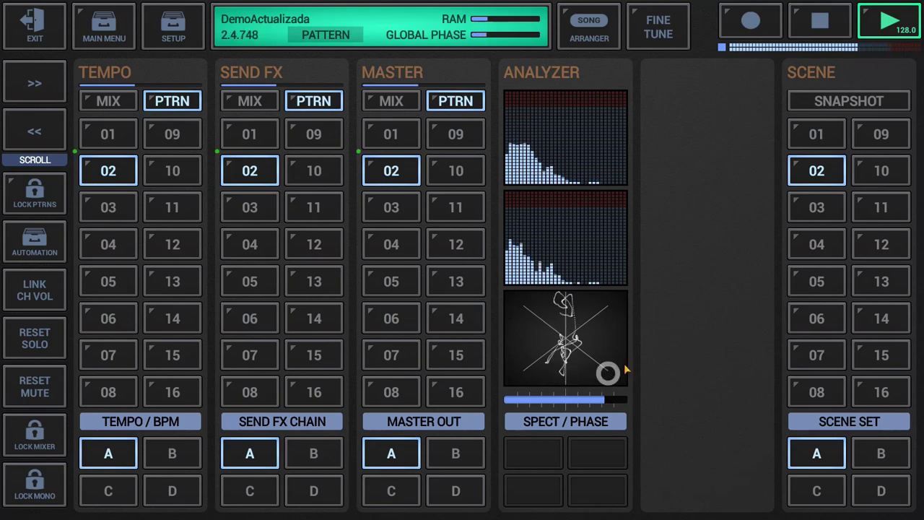
pyautogui.click(816, 137)
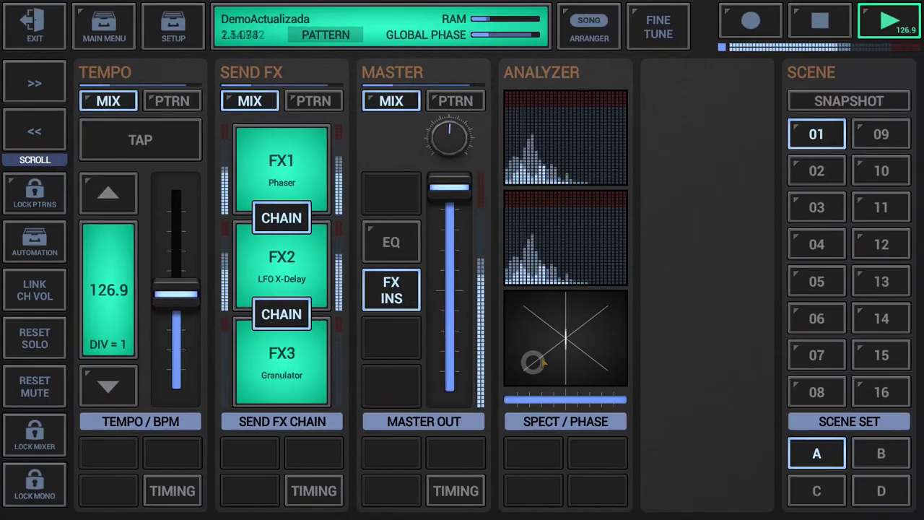
pyautogui.click(817, 135)
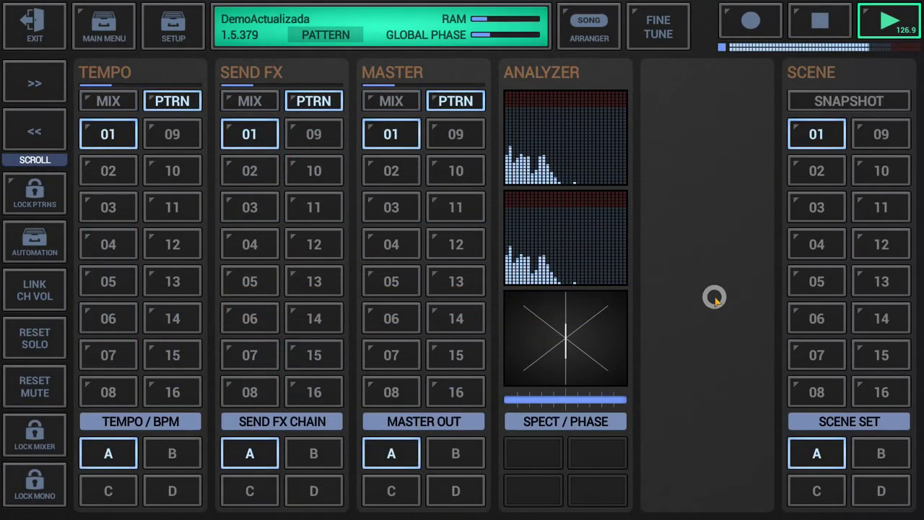
pyautogui.click(818, 173)
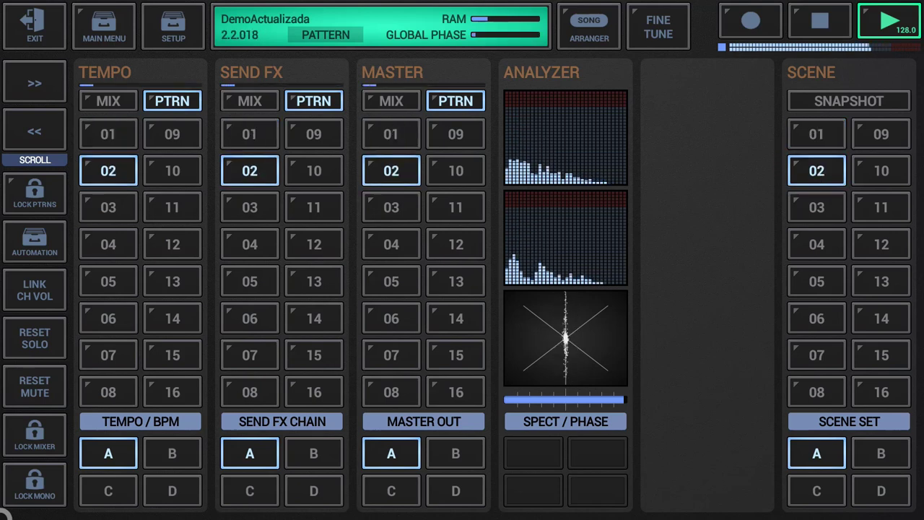
pyautogui.click(815, 170)
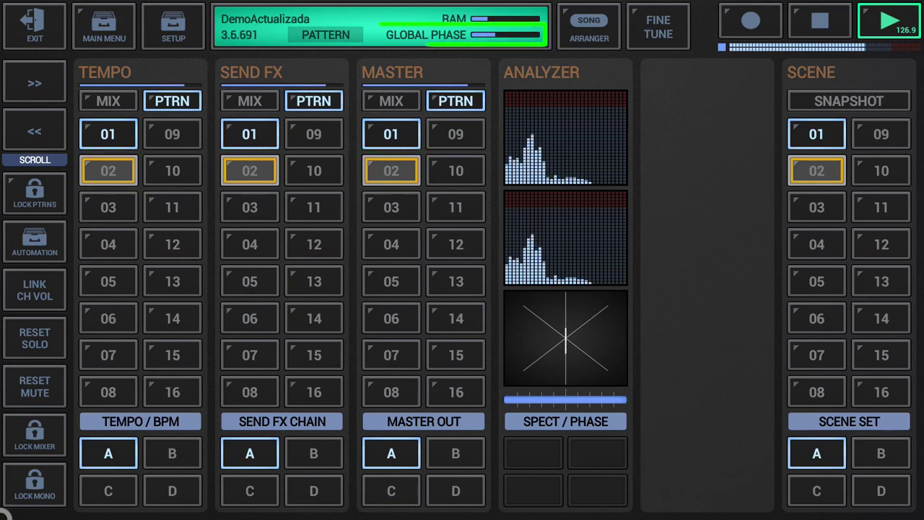
pyautogui.click(815, 171)
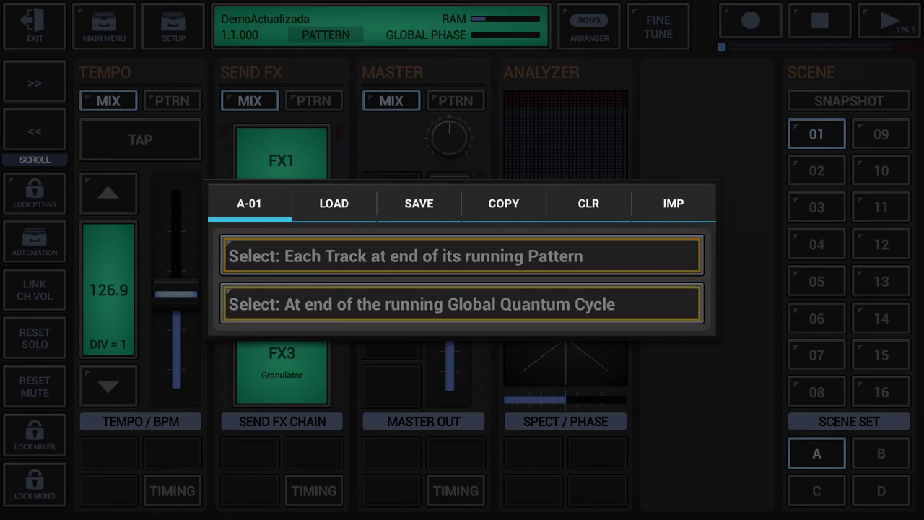
pyautogui.click(462, 303)
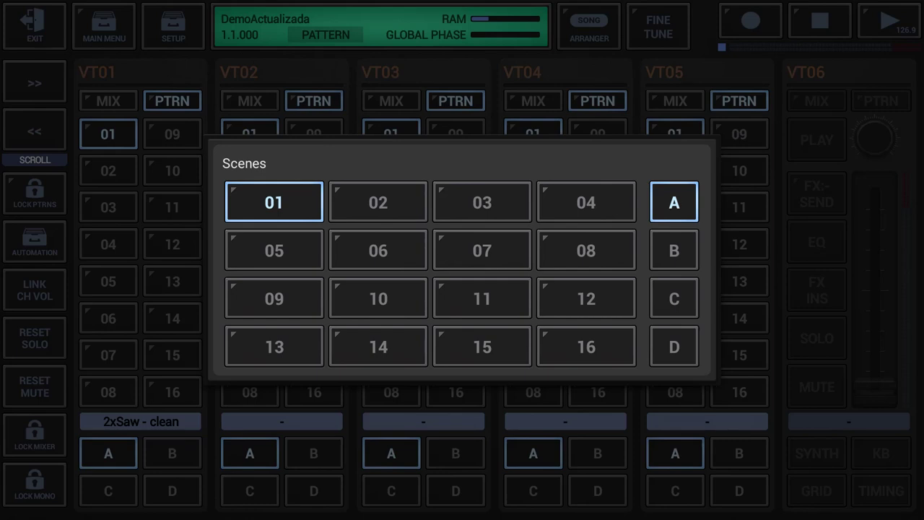
# Step: Use the Scenes overview of set A to select scene 01, switch to scene 02 during playback, and select scene 01 again
pyautogui.click(274, 206)
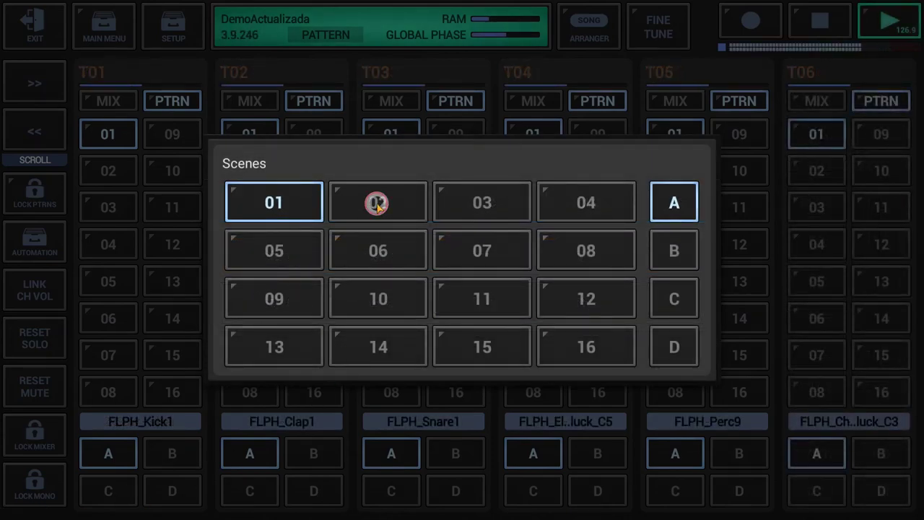
pyautogui.click(376, 203)
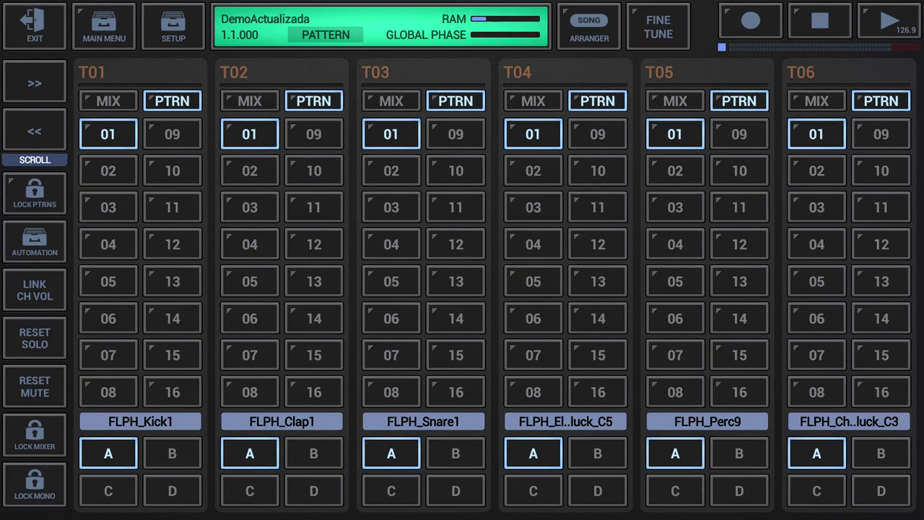
pyautogui.click(119, 36)
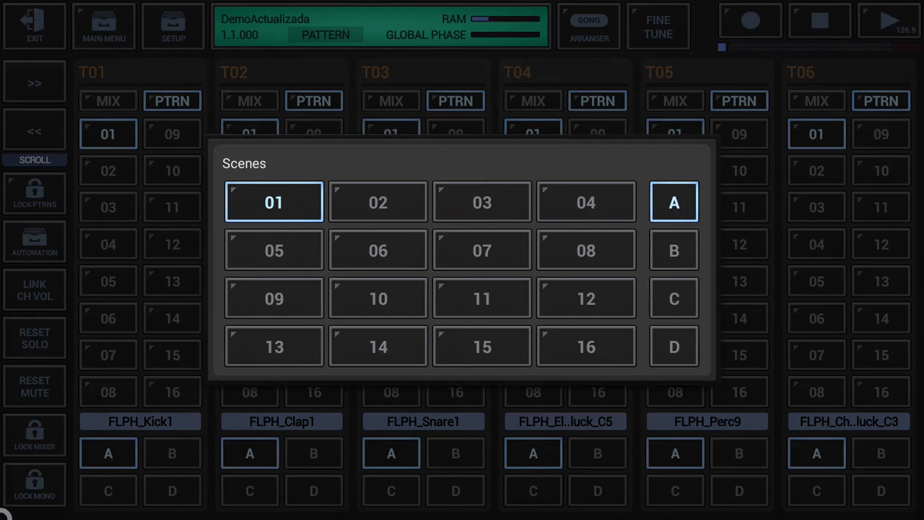
pyautogui.press('space')
pyautogui.click(376, 204)
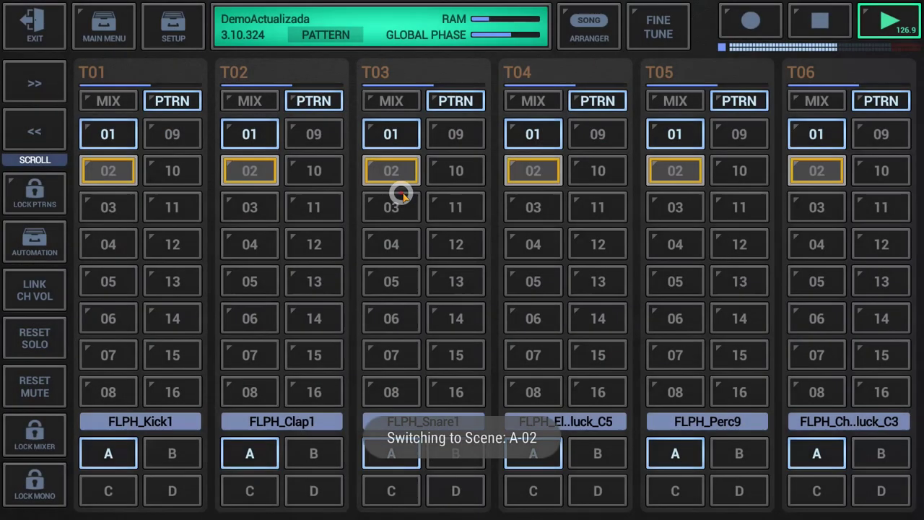
pyautogui.click(36, 389)
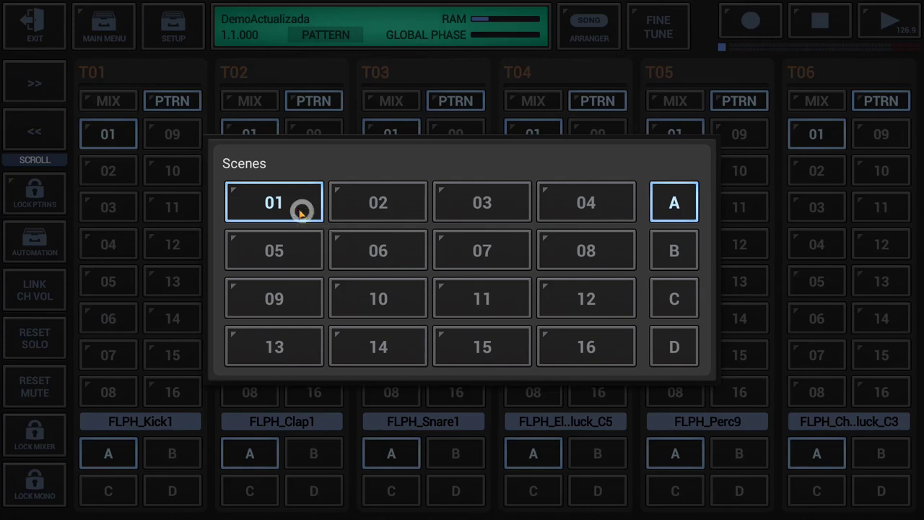
pyautogui.click(288, 205)
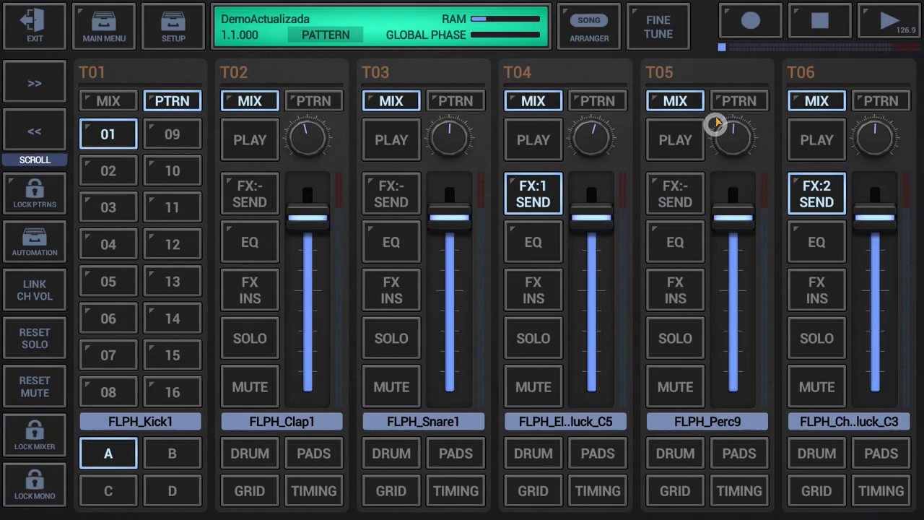
# Step: Start playback and switch track T01 to pattern 02 and on to pattern 03
pyautogui.click(885, 22)
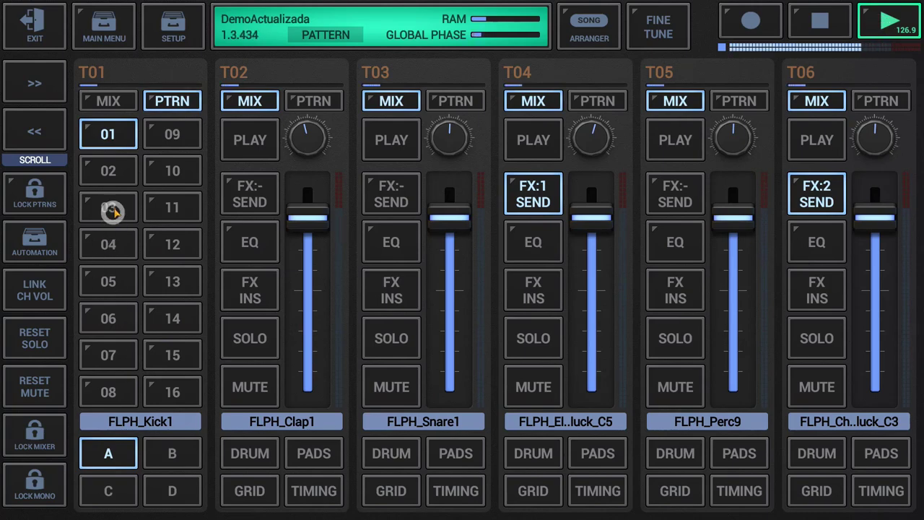
pyautogui.click(113, 171)
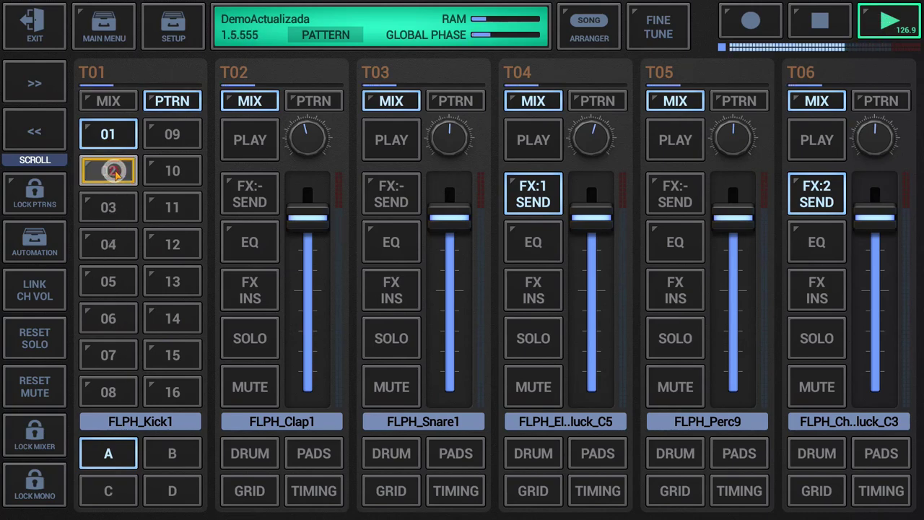
pyautogui.click(111, 210)
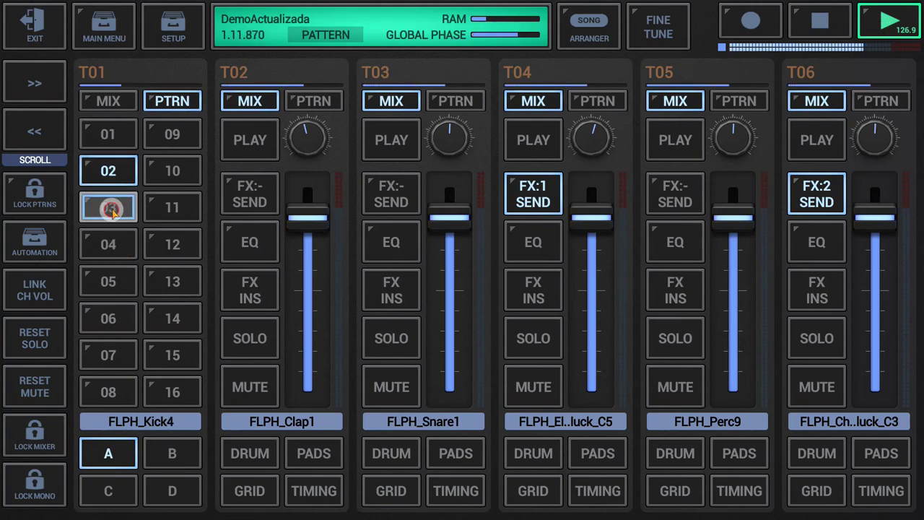